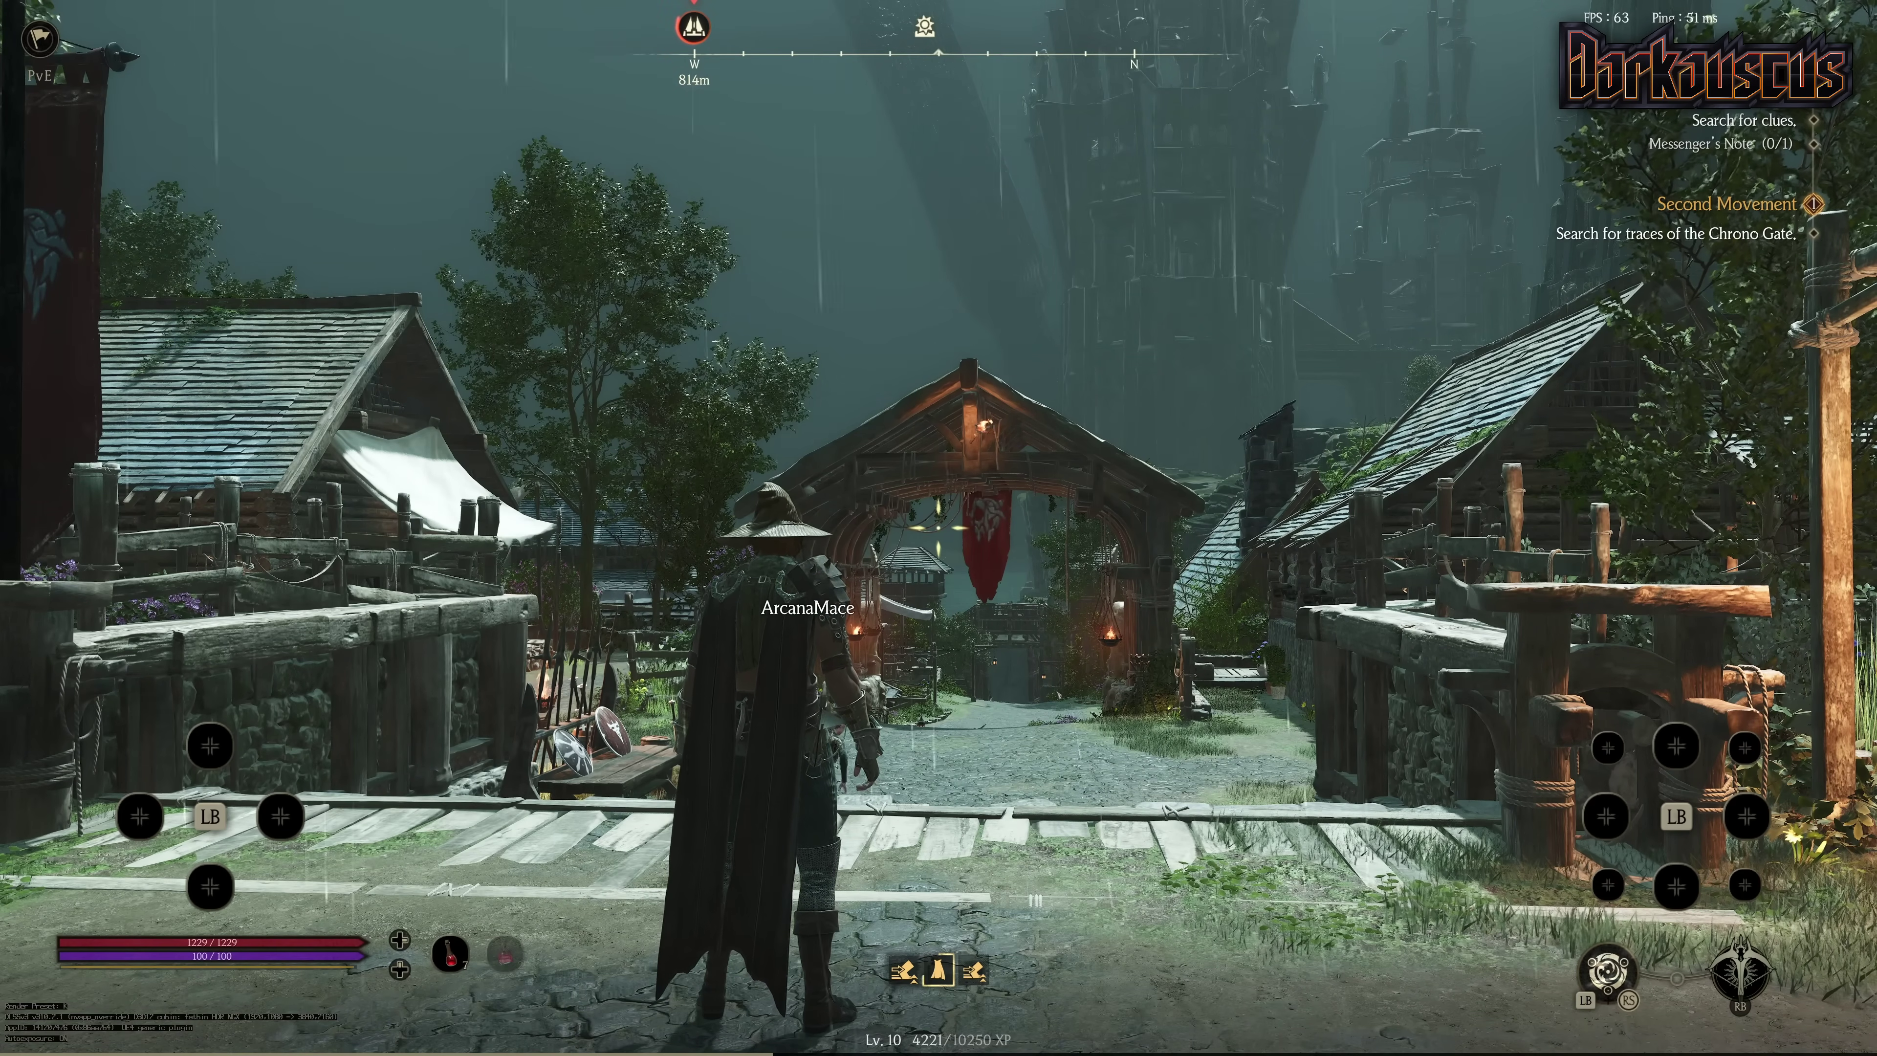
Set the Resolution Scale in the game's display settings to 67 and apply the change
key(i)
key(q)
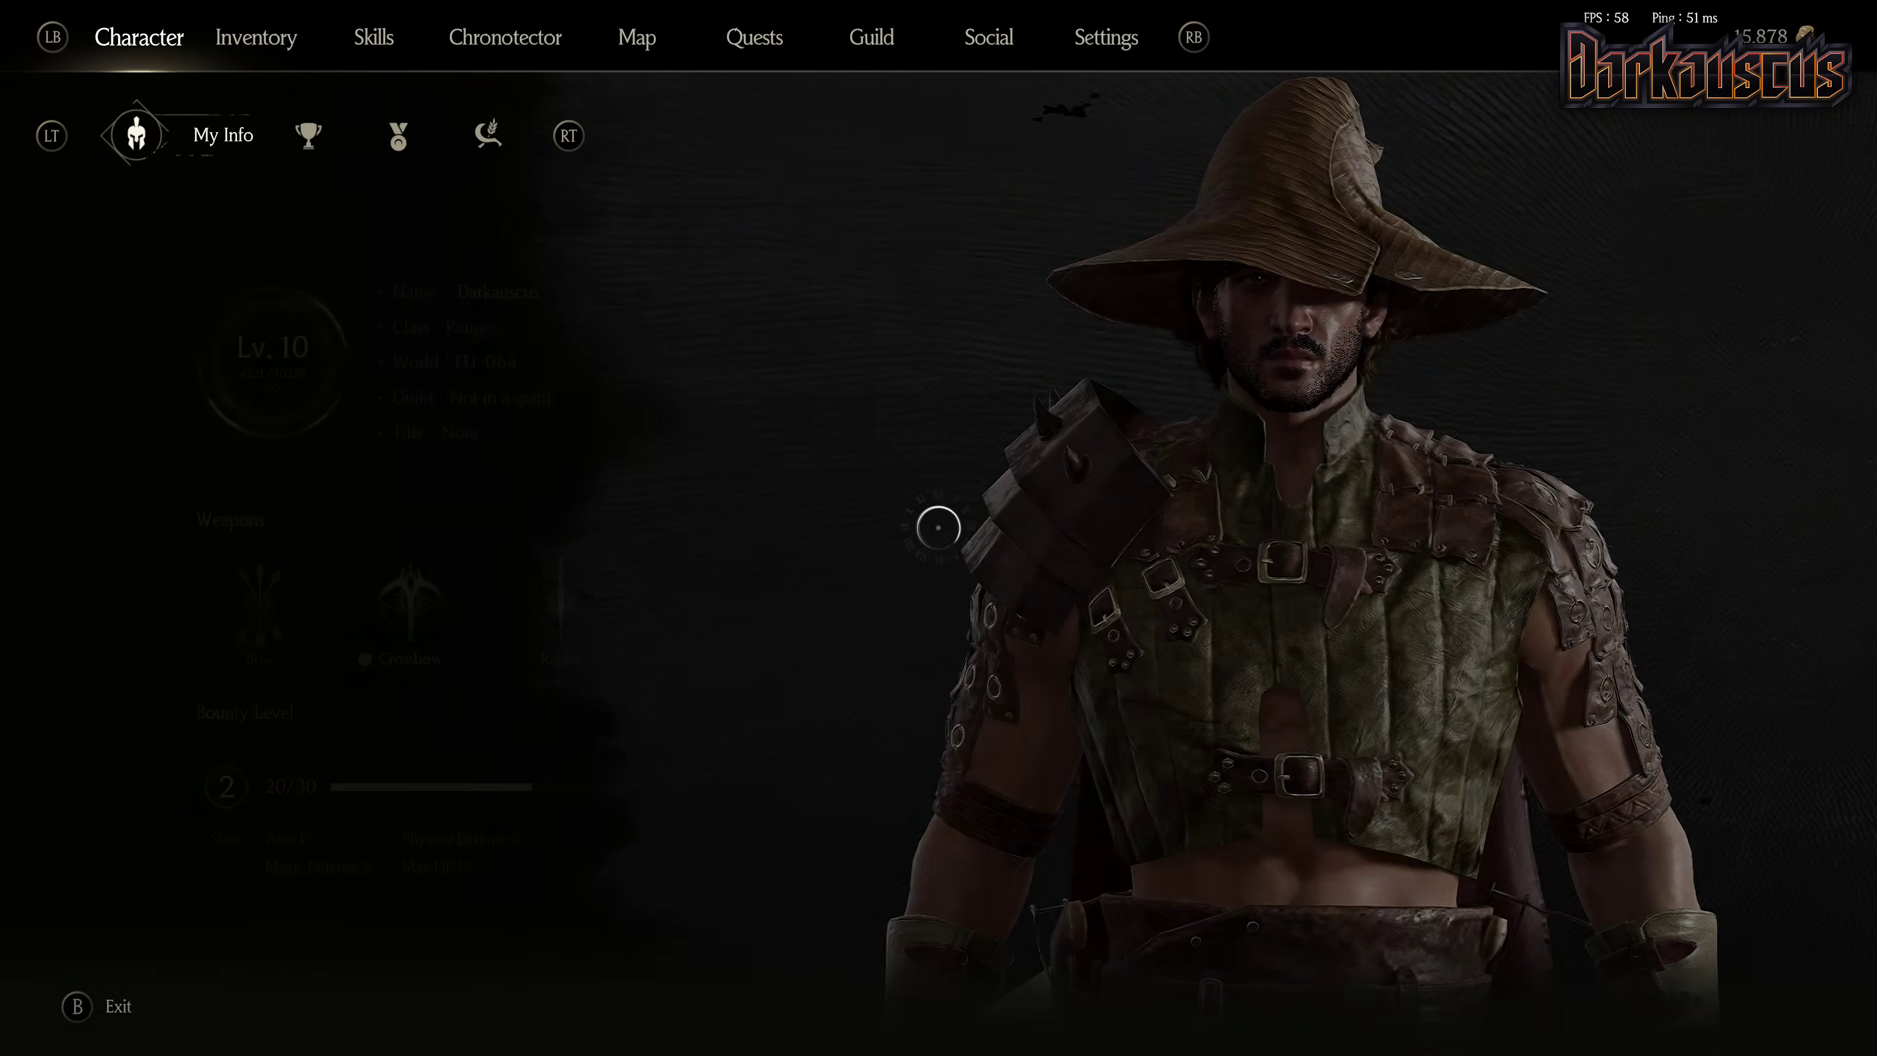
key(q)
key(Down)
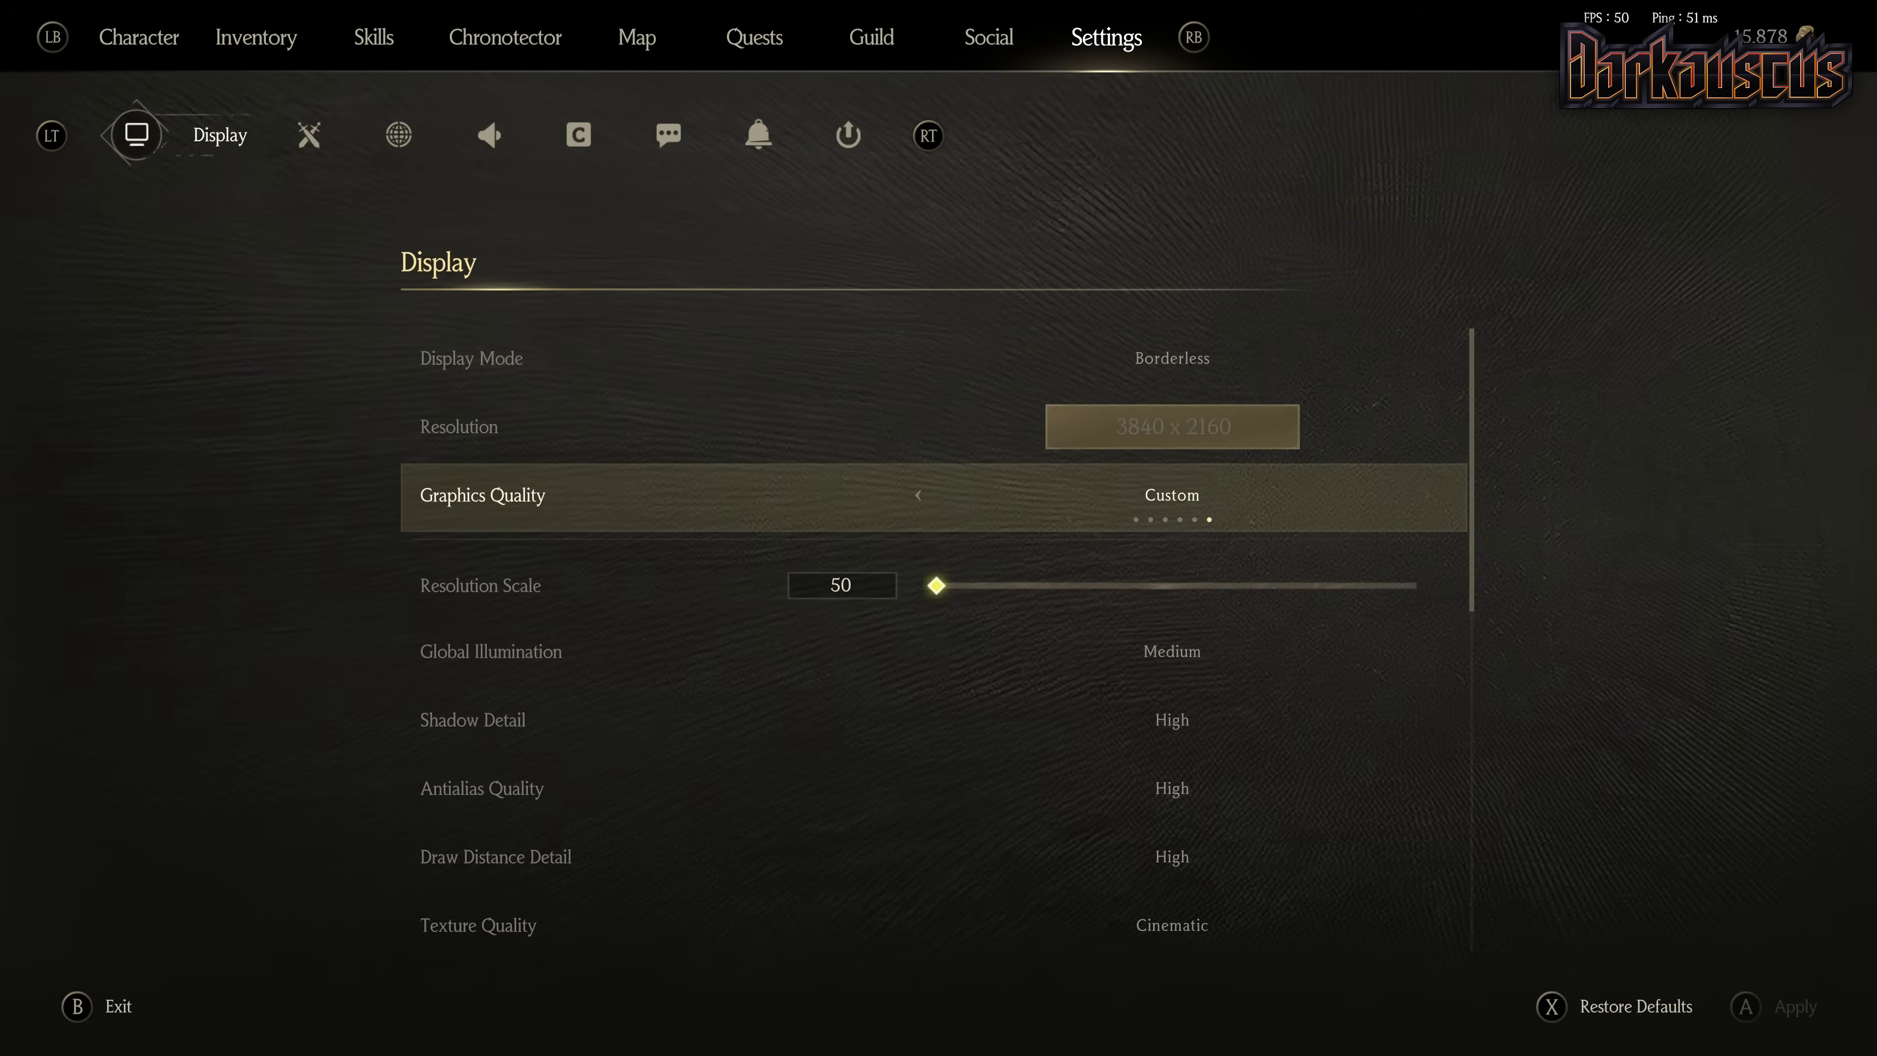
key(Down)
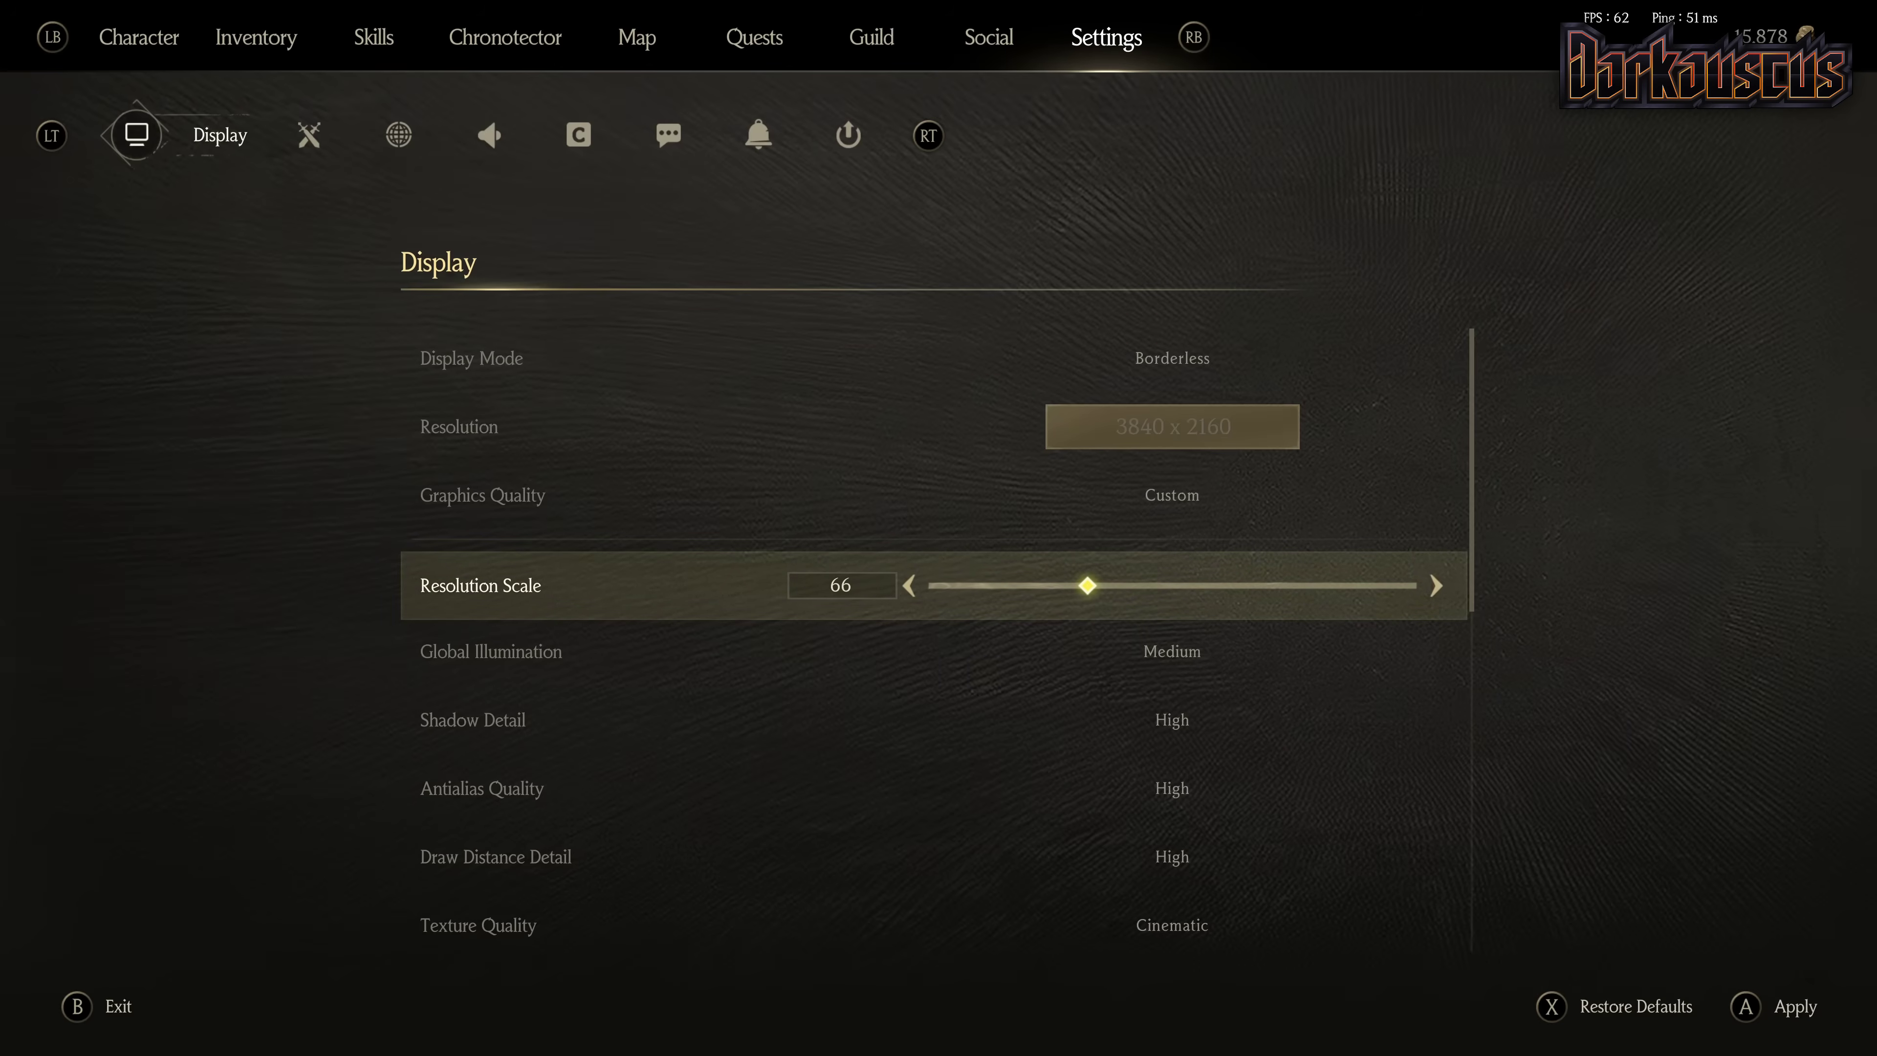
key(Return)
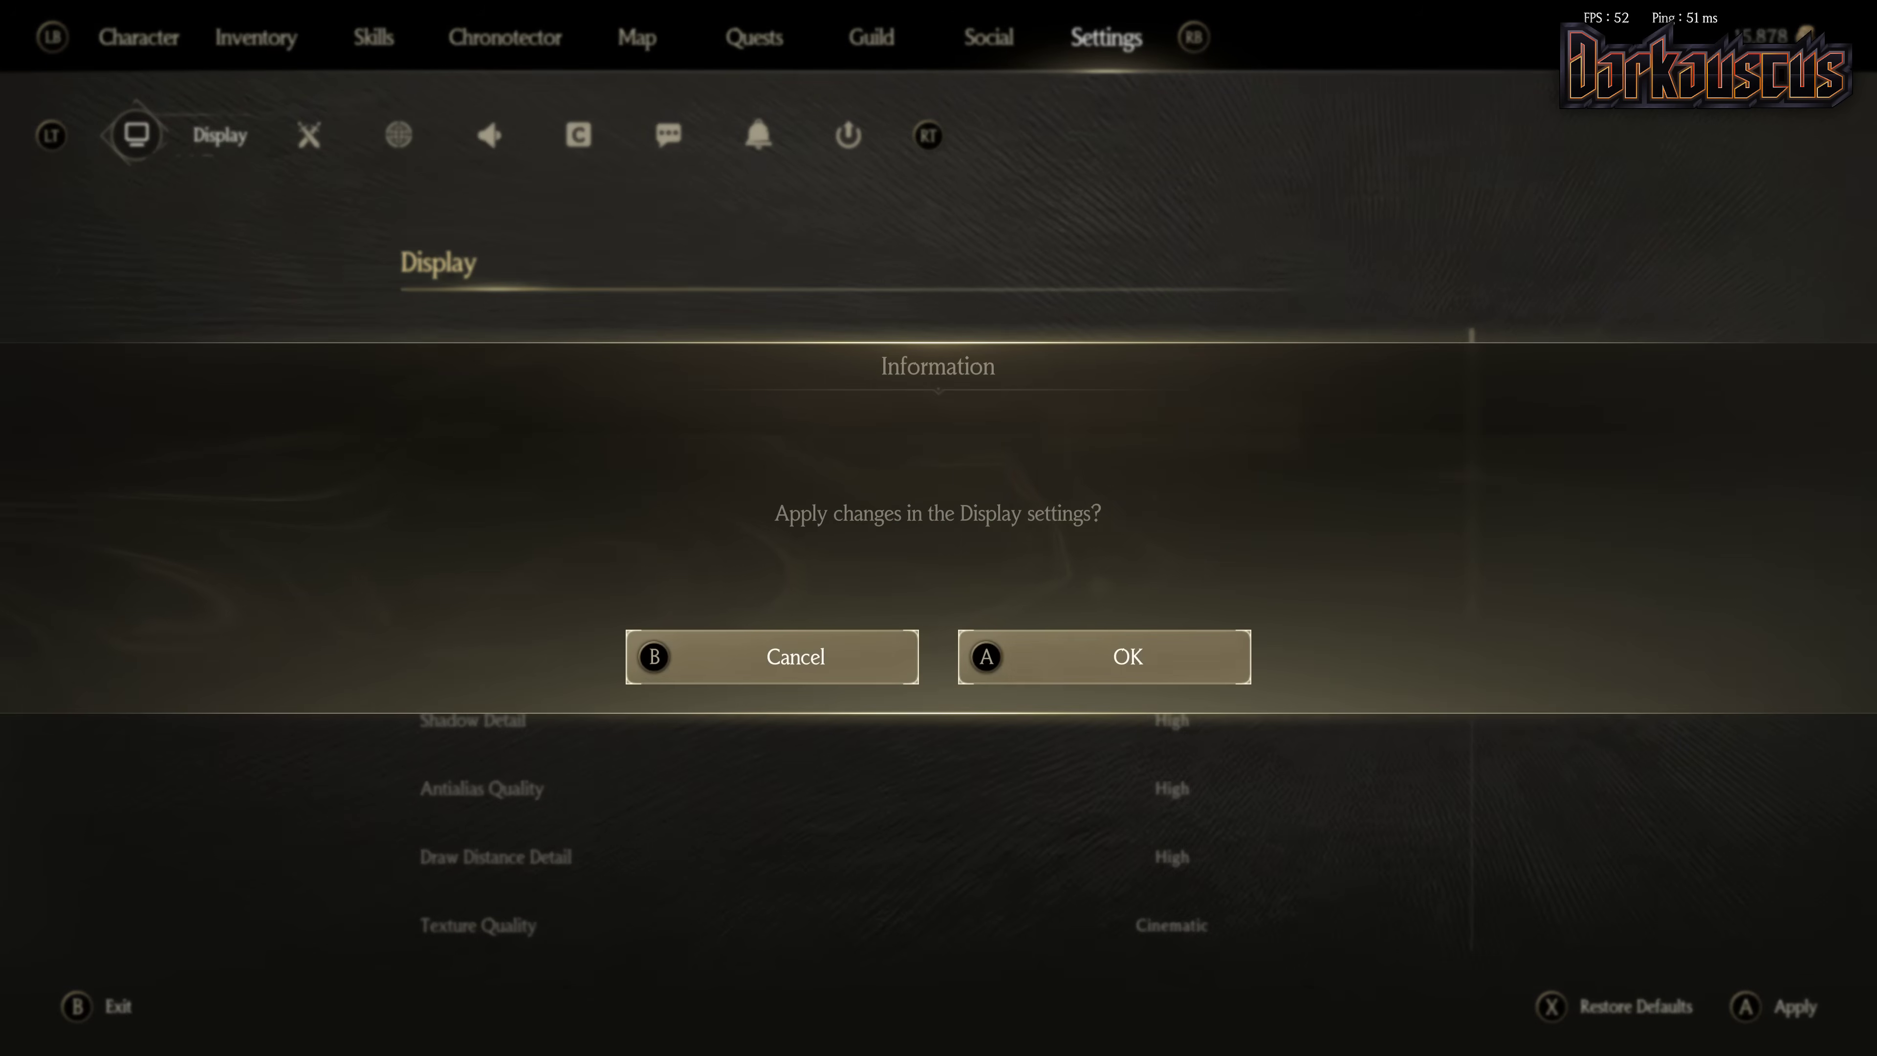
key(Return)
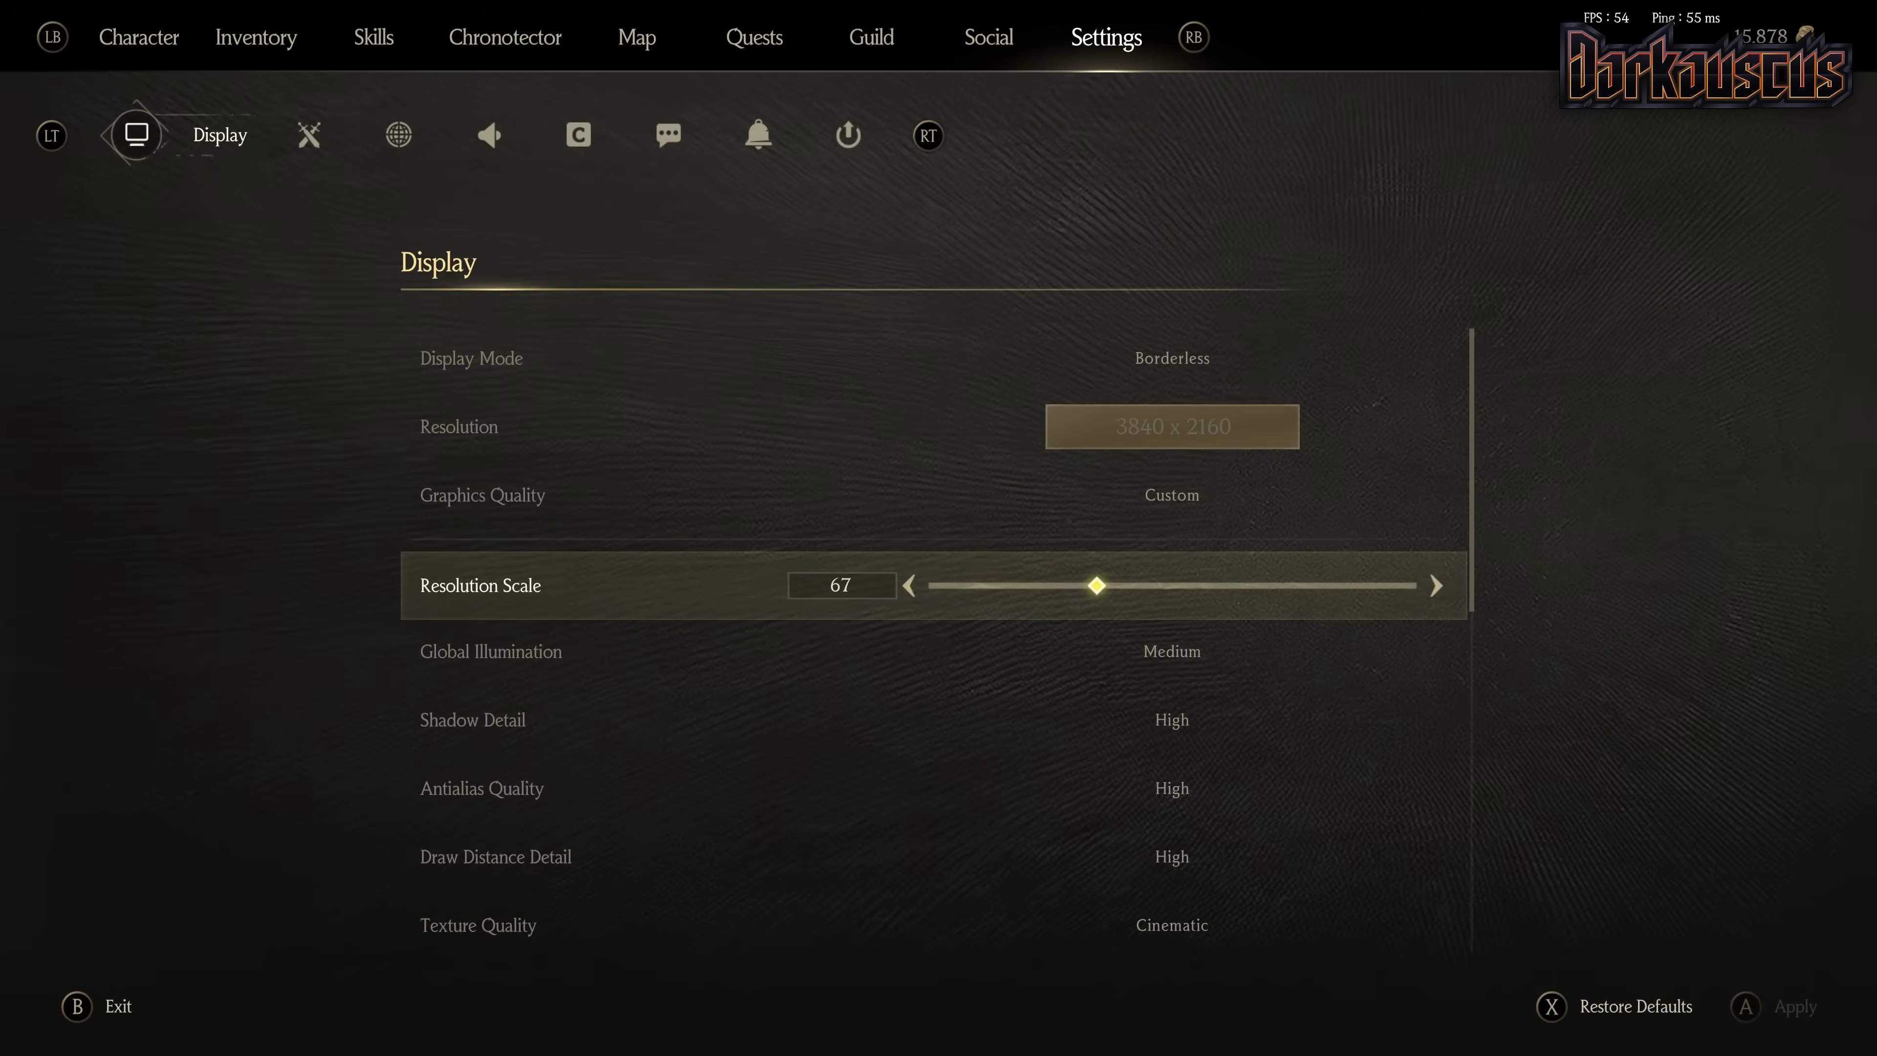
key(Escape)
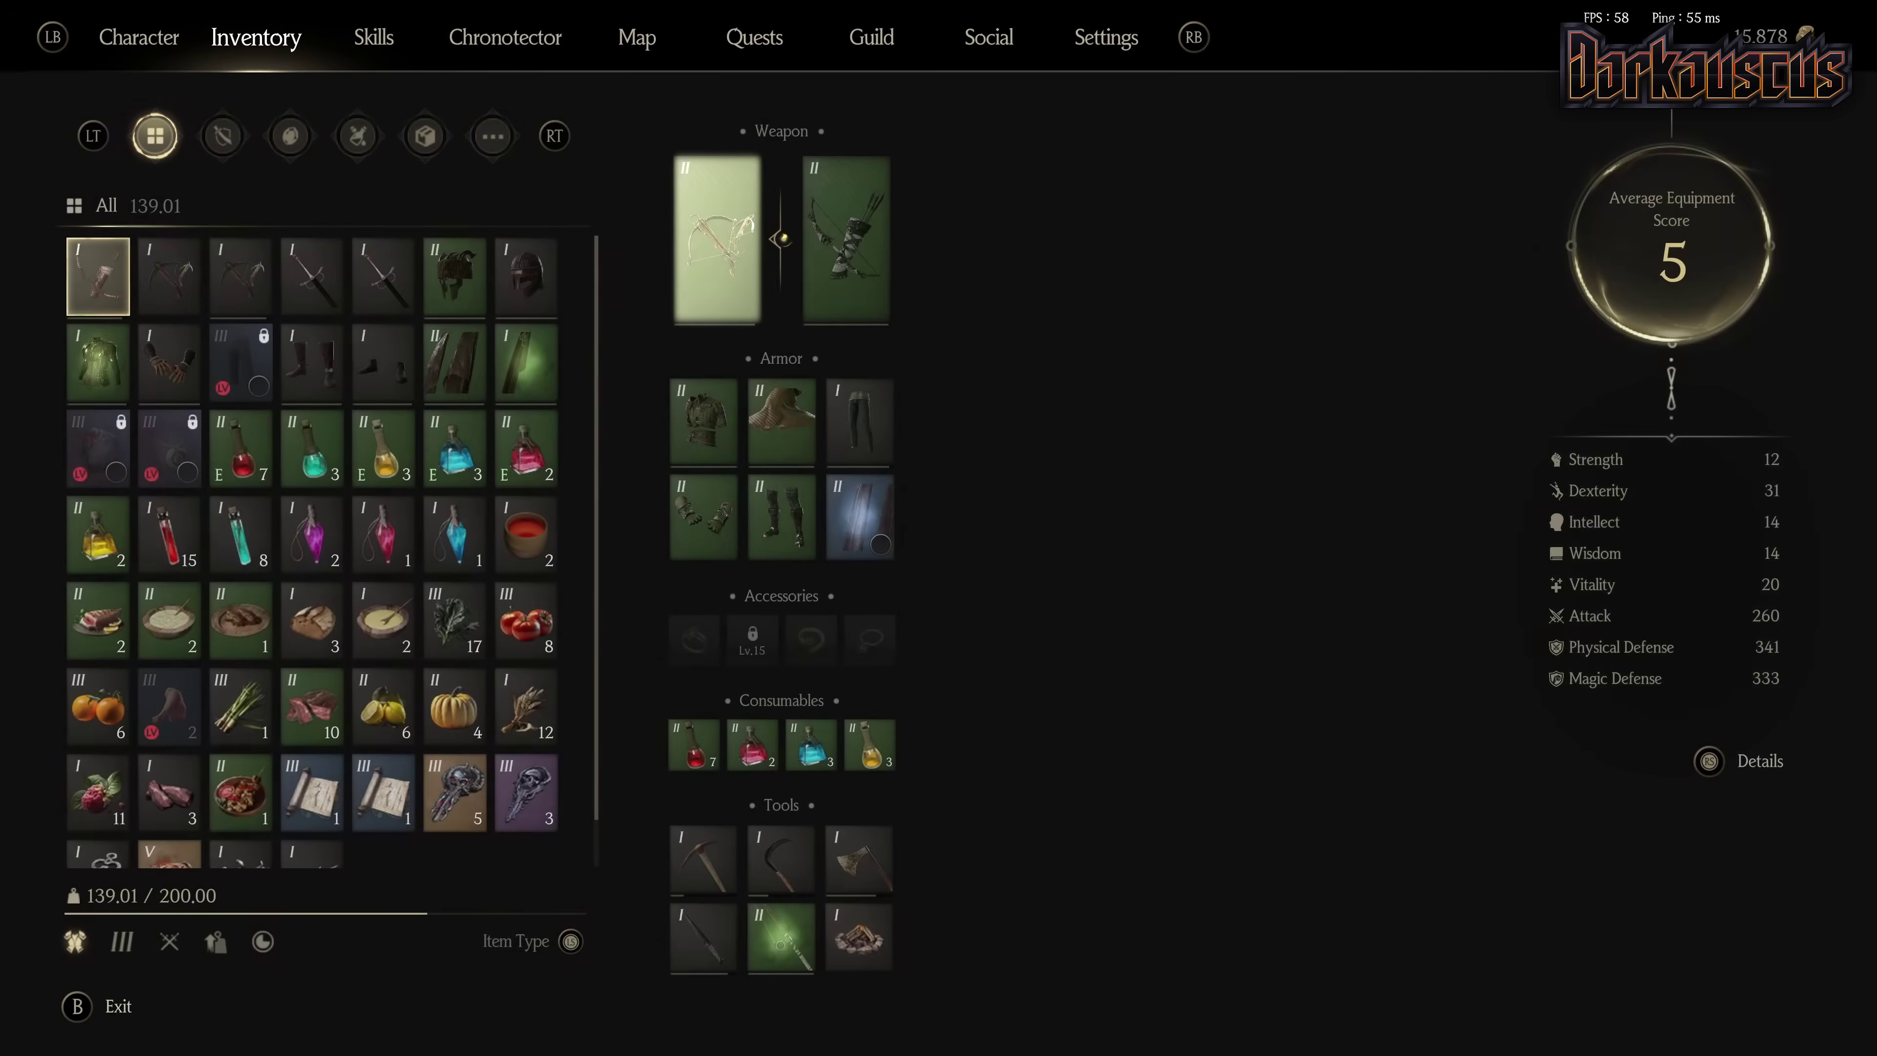
Lower the Resolution Scale in the display settings to 66, apply it and return to the game
key(Escape)
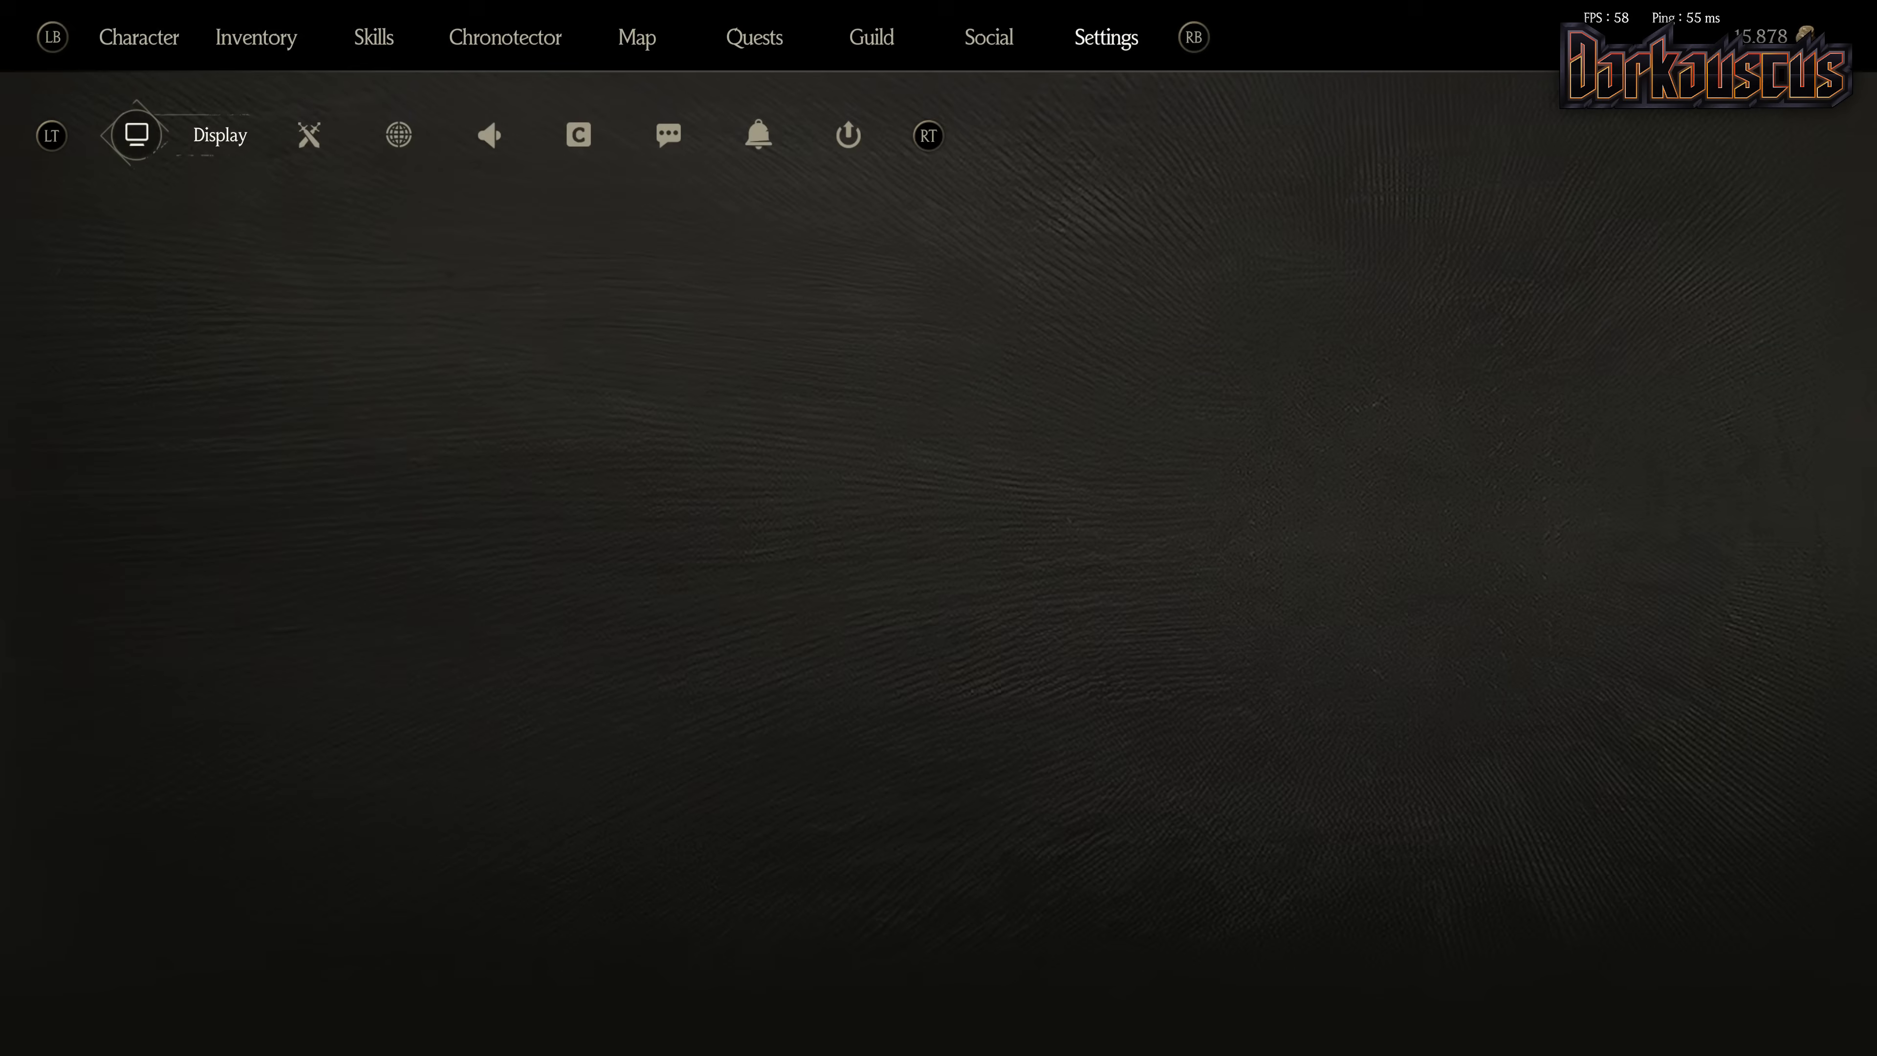
key(Down)
key(Down)
key(Down)
key(Left)
key(Return)
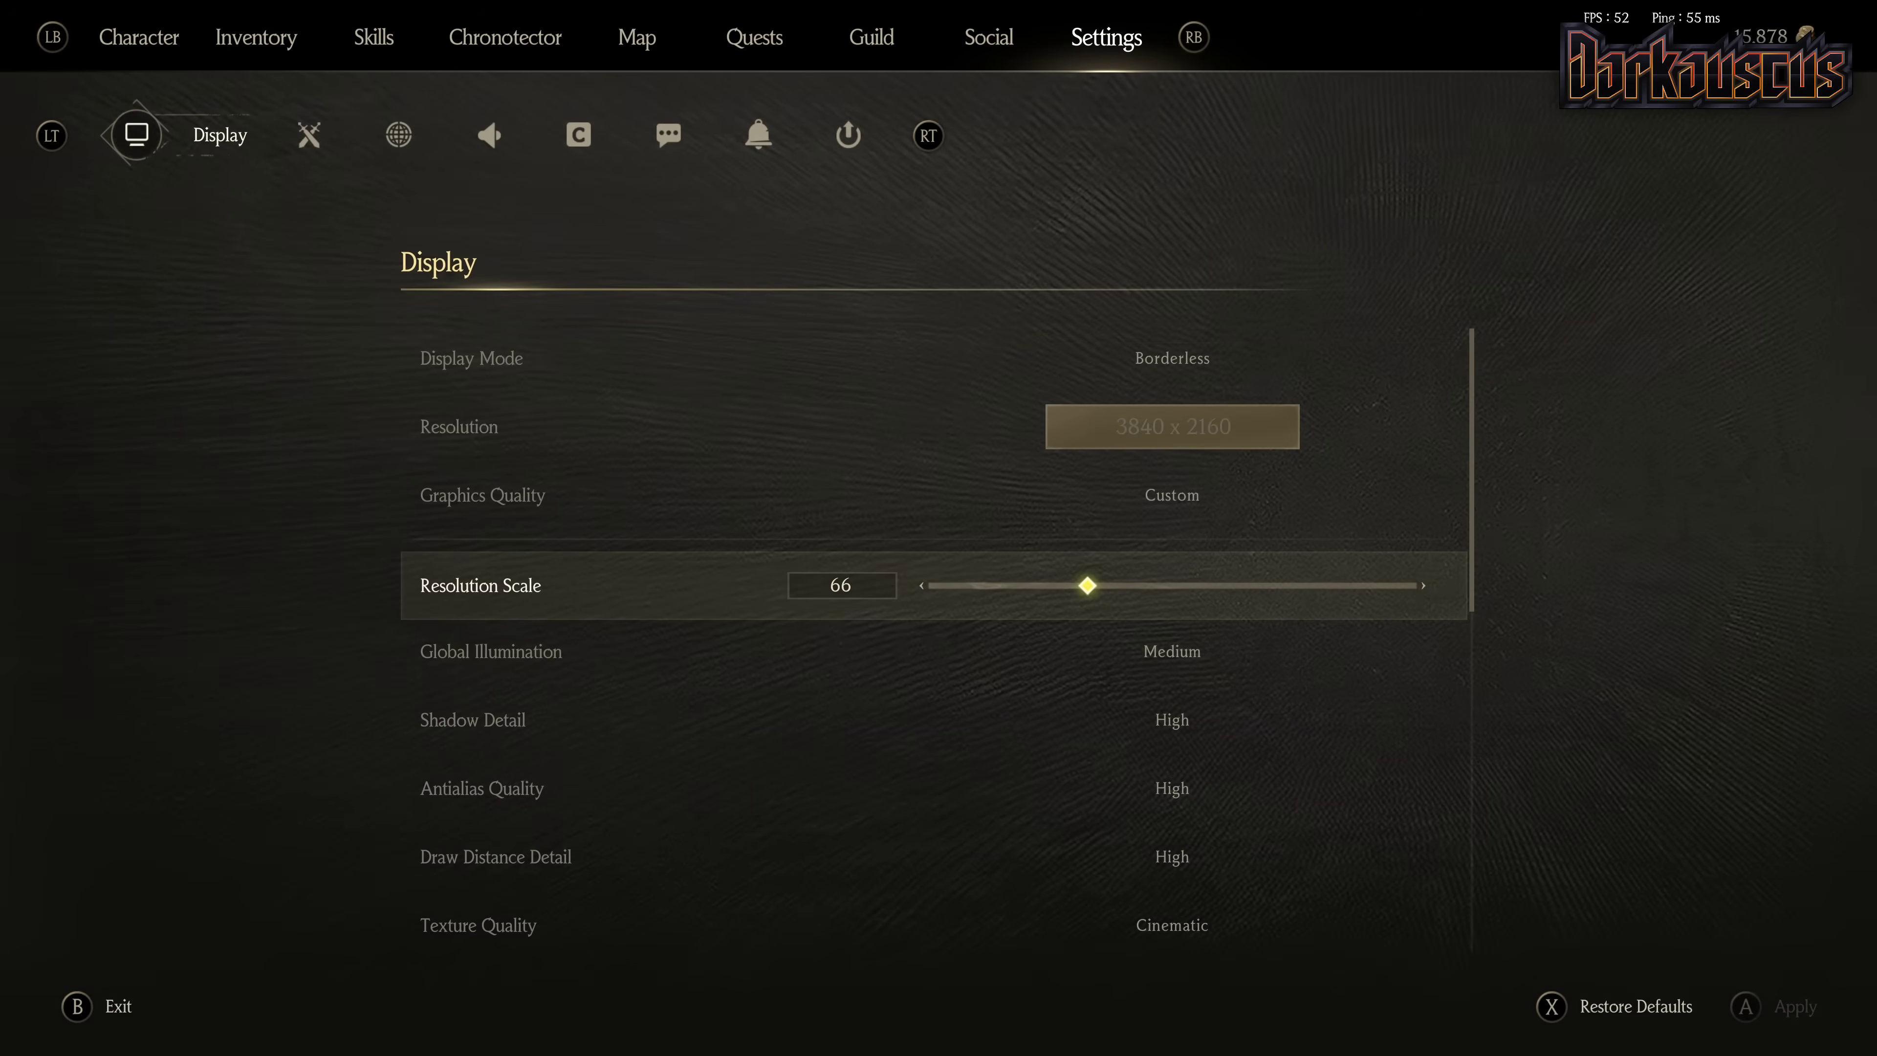
key(Escape)
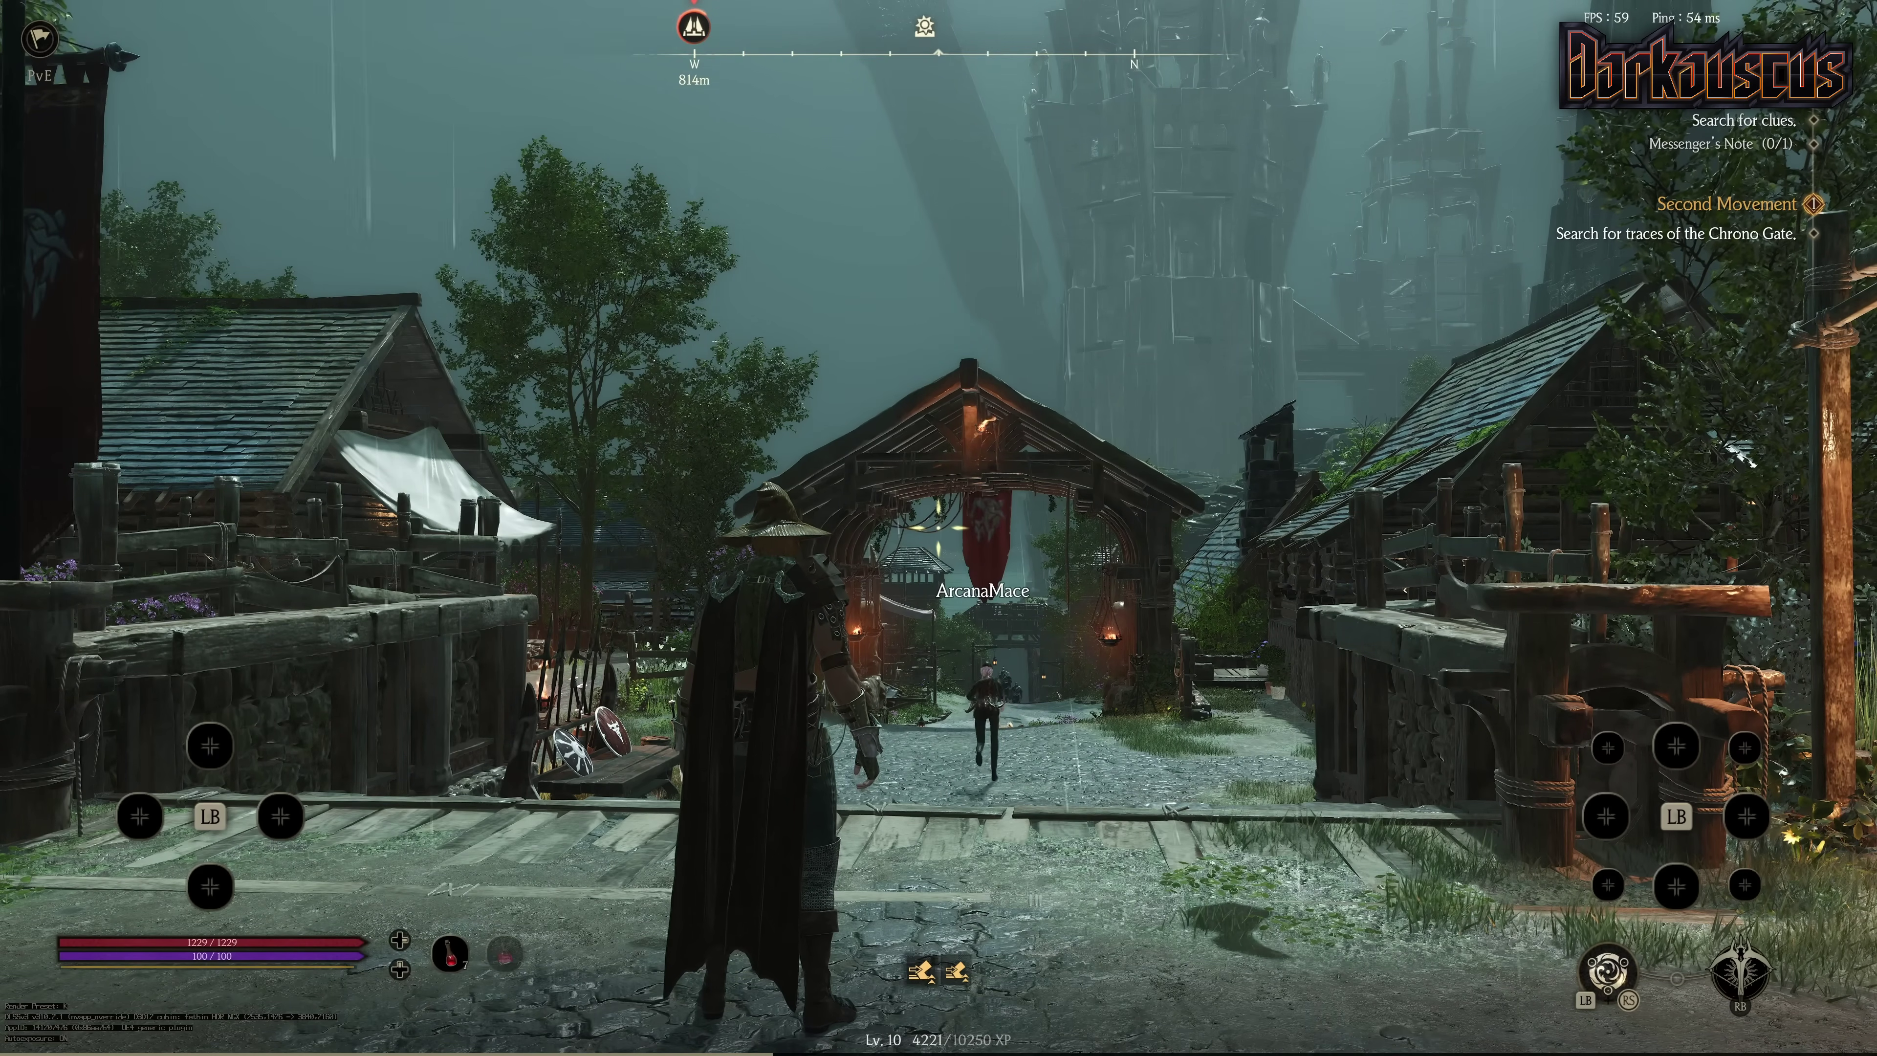
Set the Resolution Scale in the display settings to 50, apply the change and leave the settings
key(Escape)
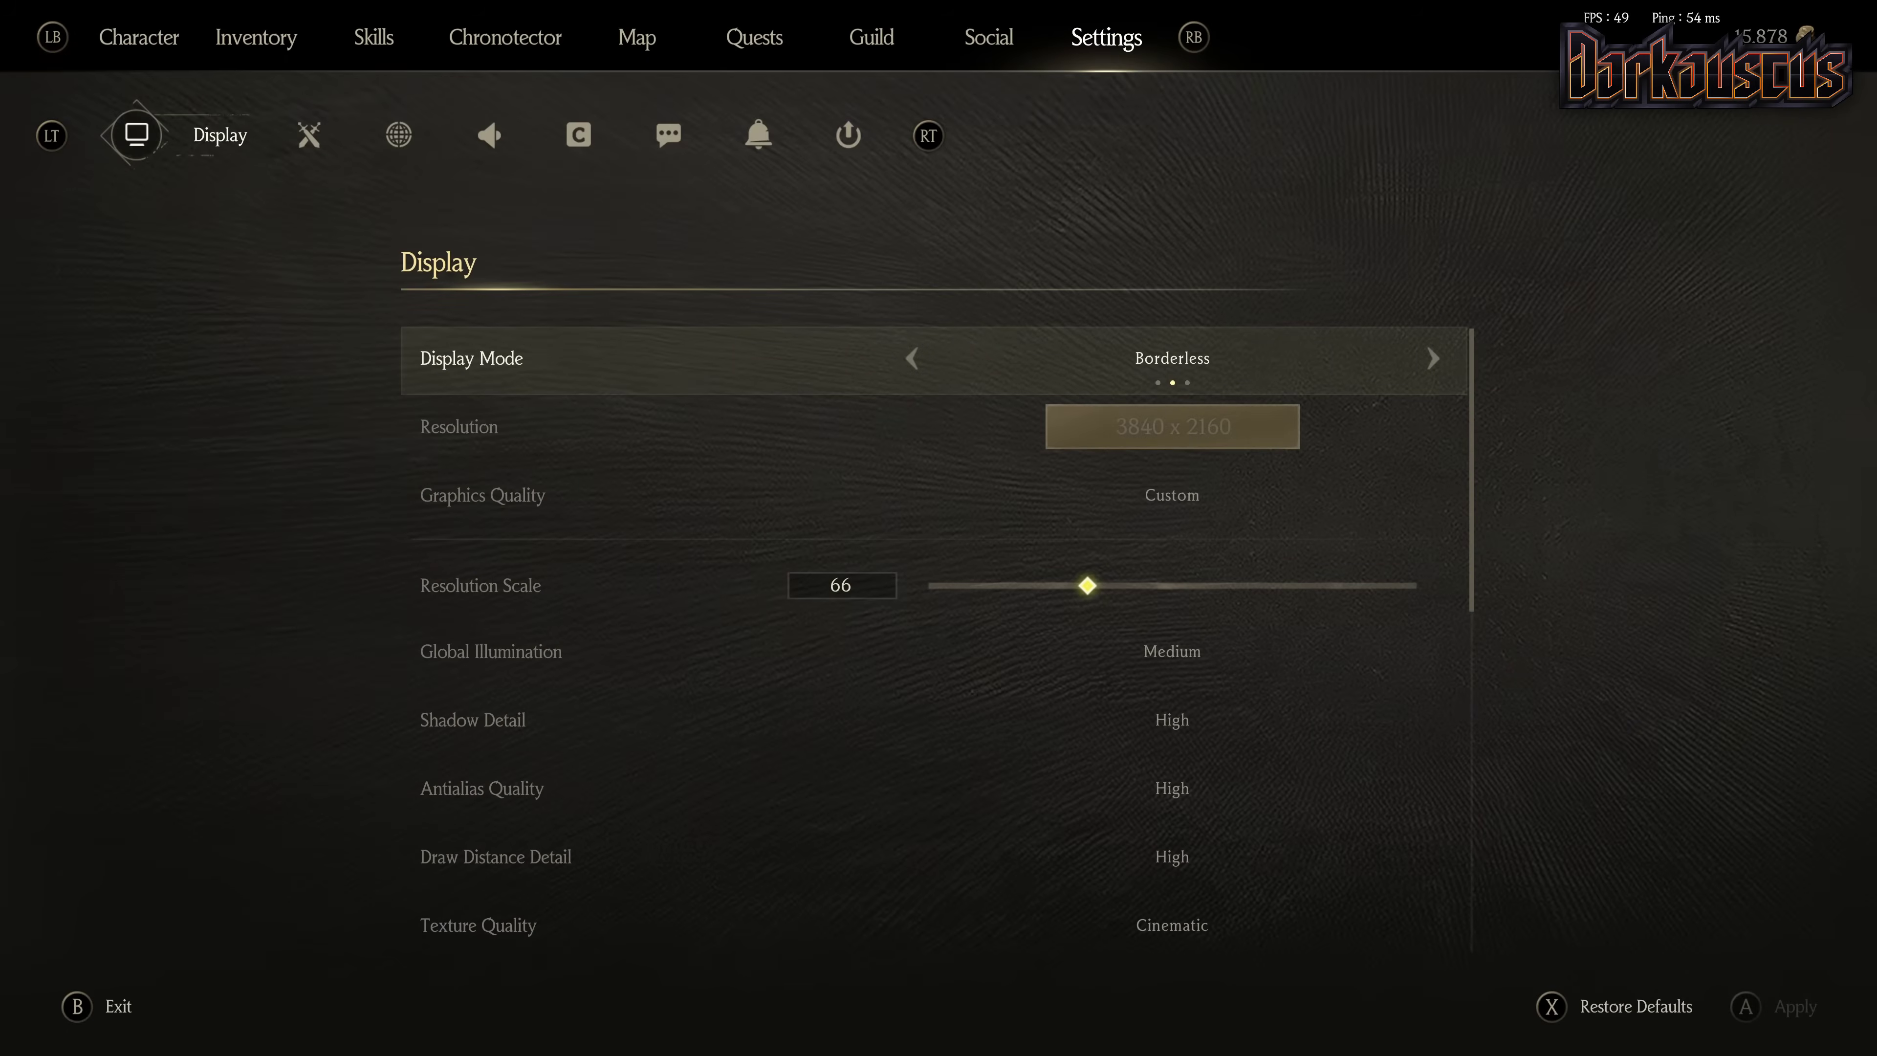
key(Down)
key(Down)
key(Down)
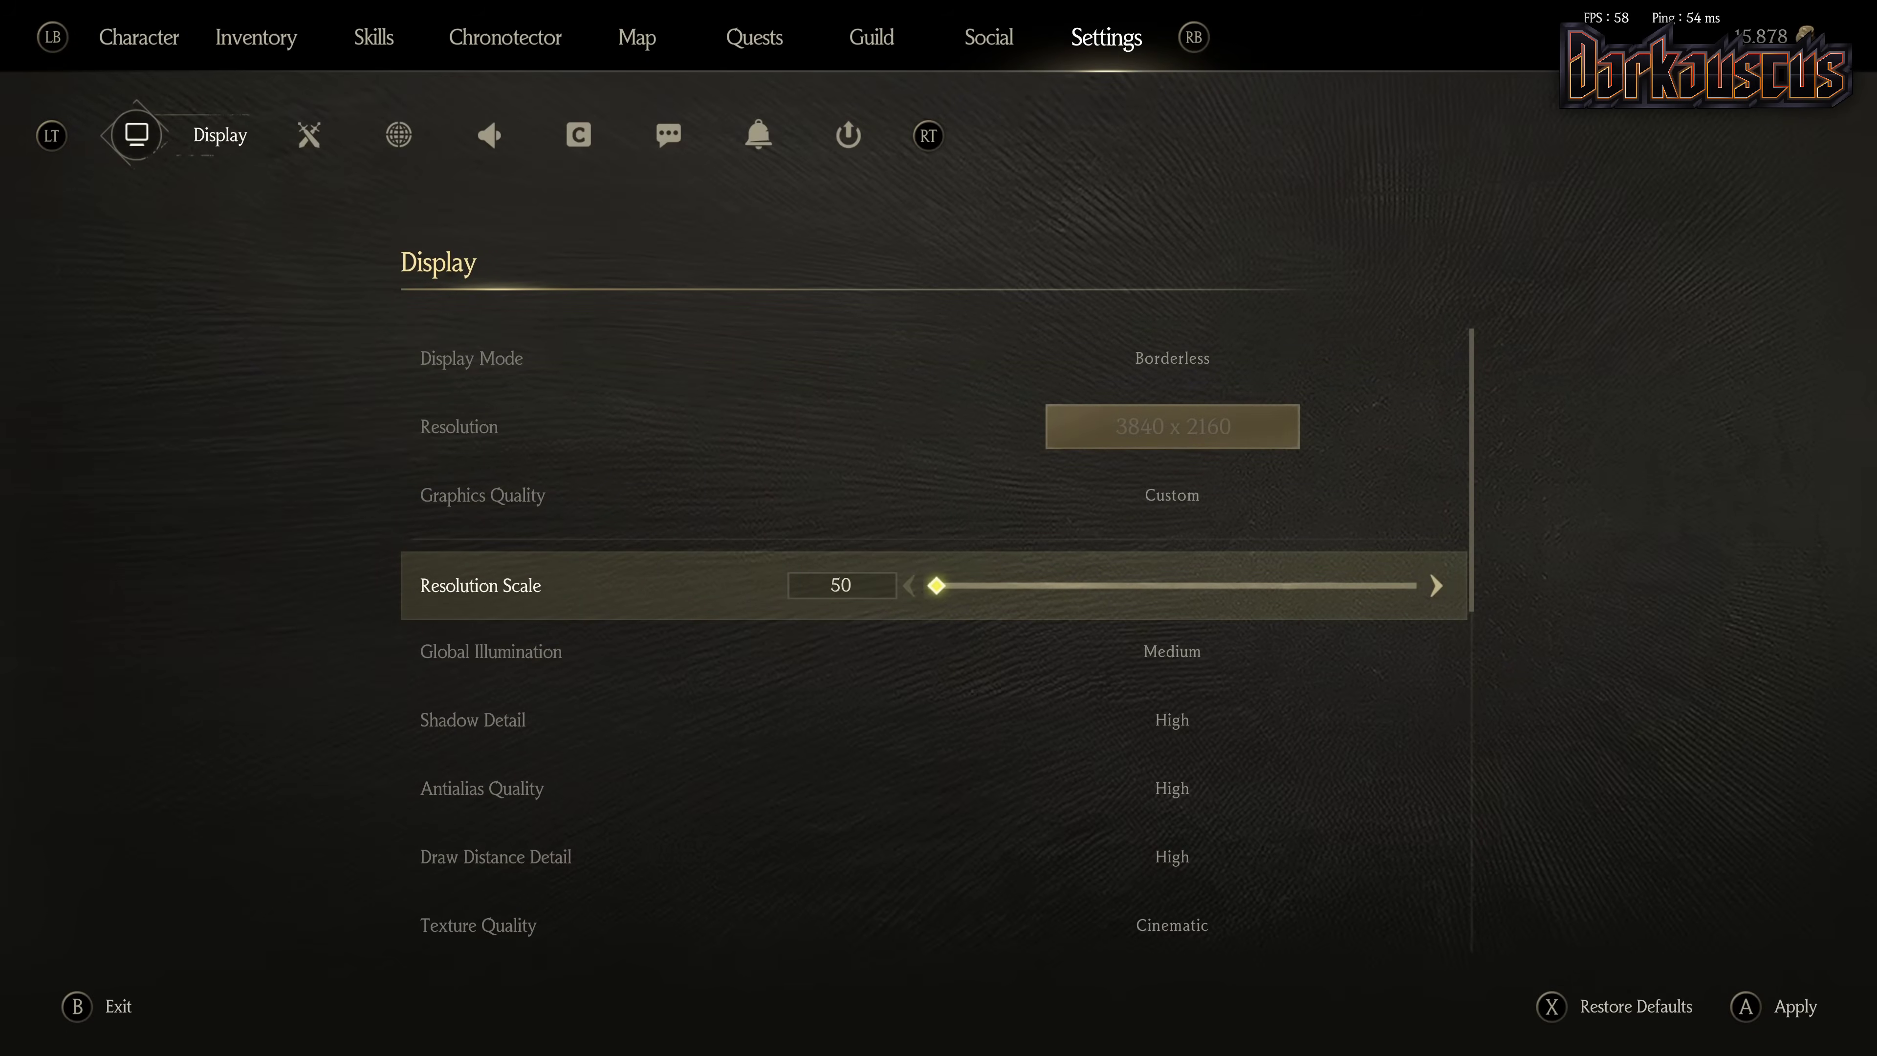
key(Escape)
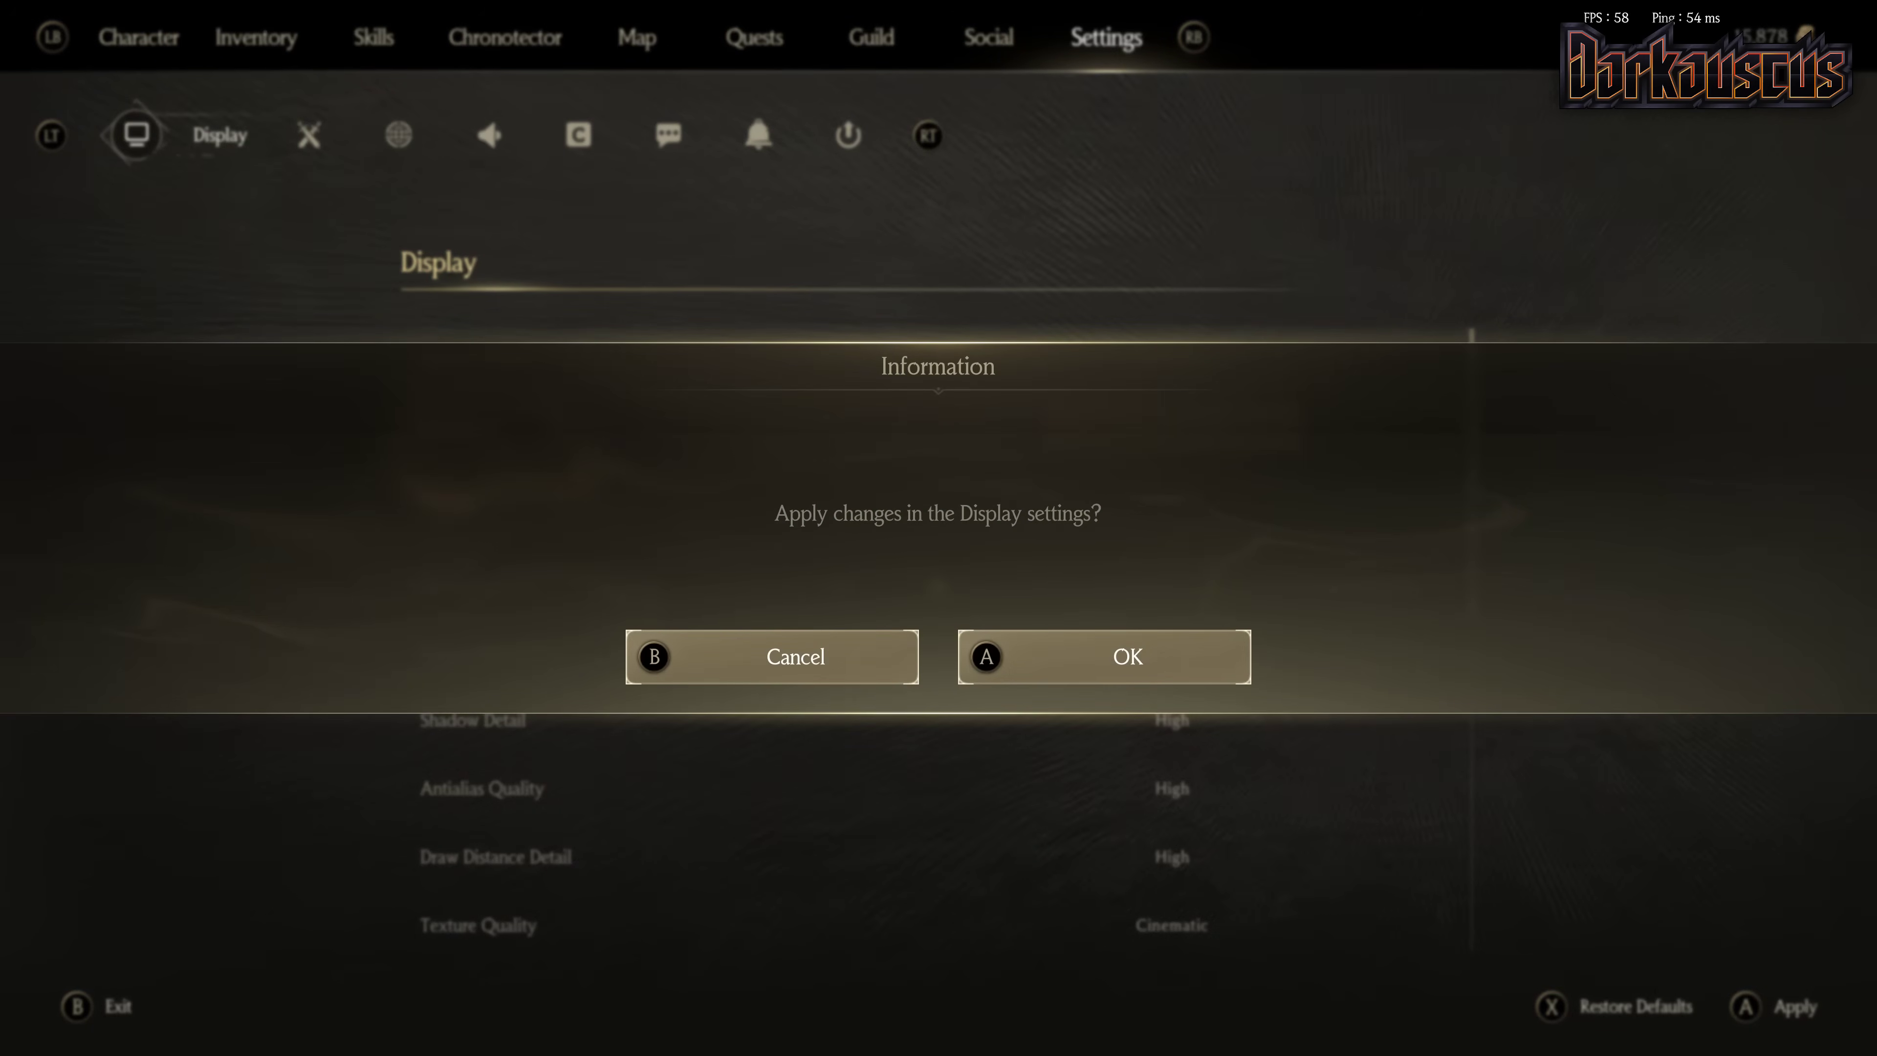
key(Return)
key(Escape)
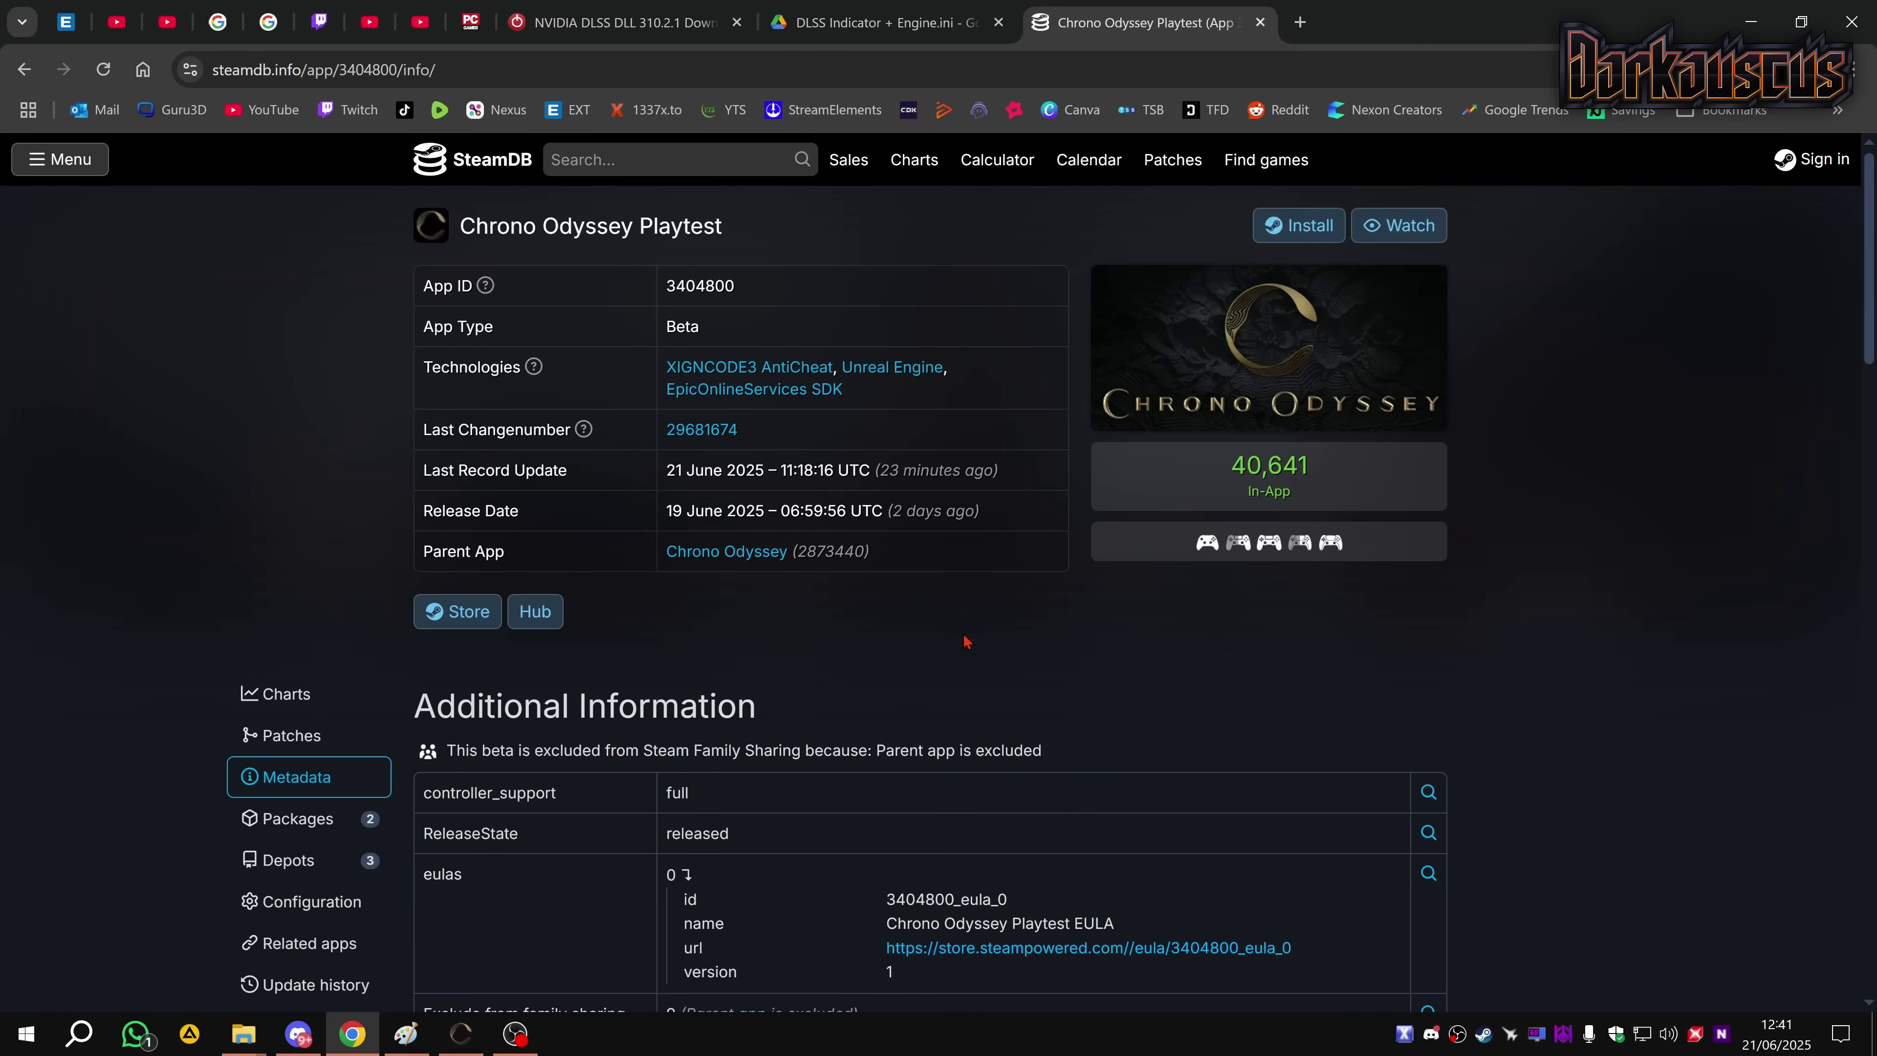
Examine the Chrono Odyssey Playtest metadata on SteamDB in the browser, especially the Detected Technologies entry
scroll(966, 642, down, 3)
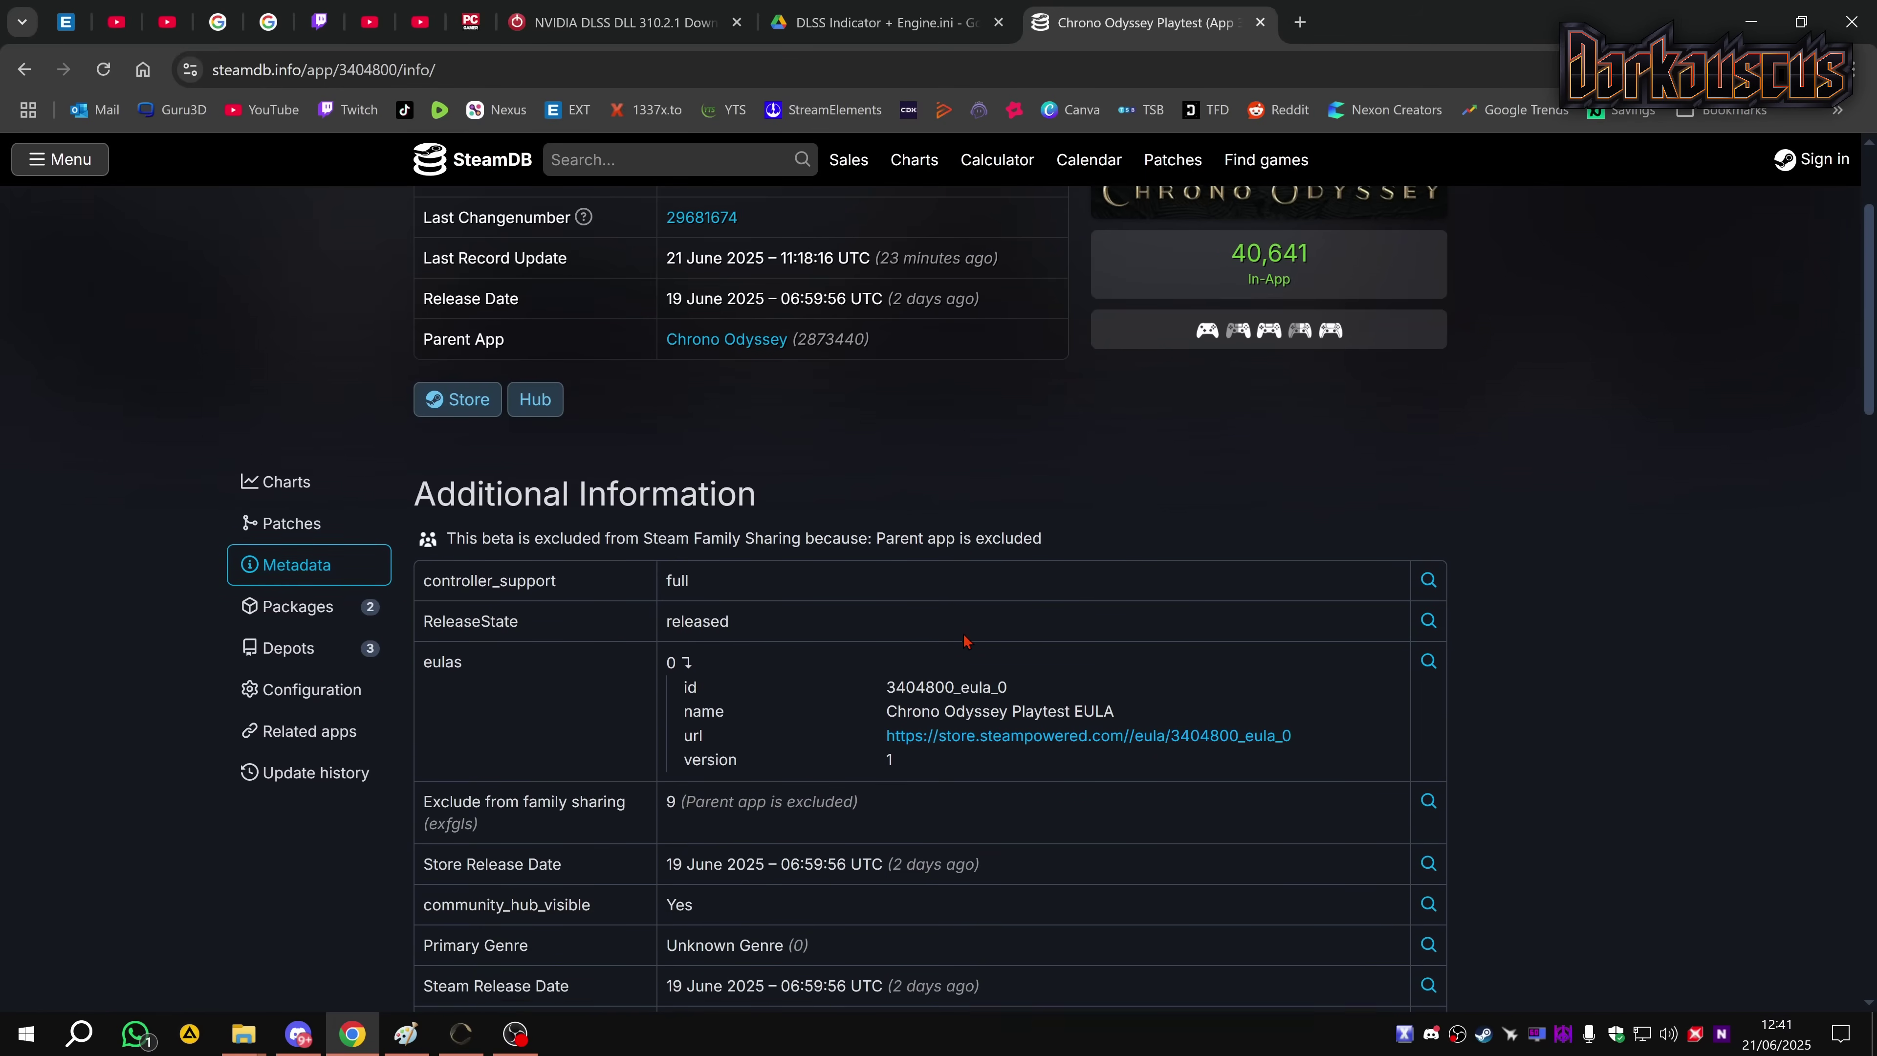
scroll(1183, 533, up, 3)
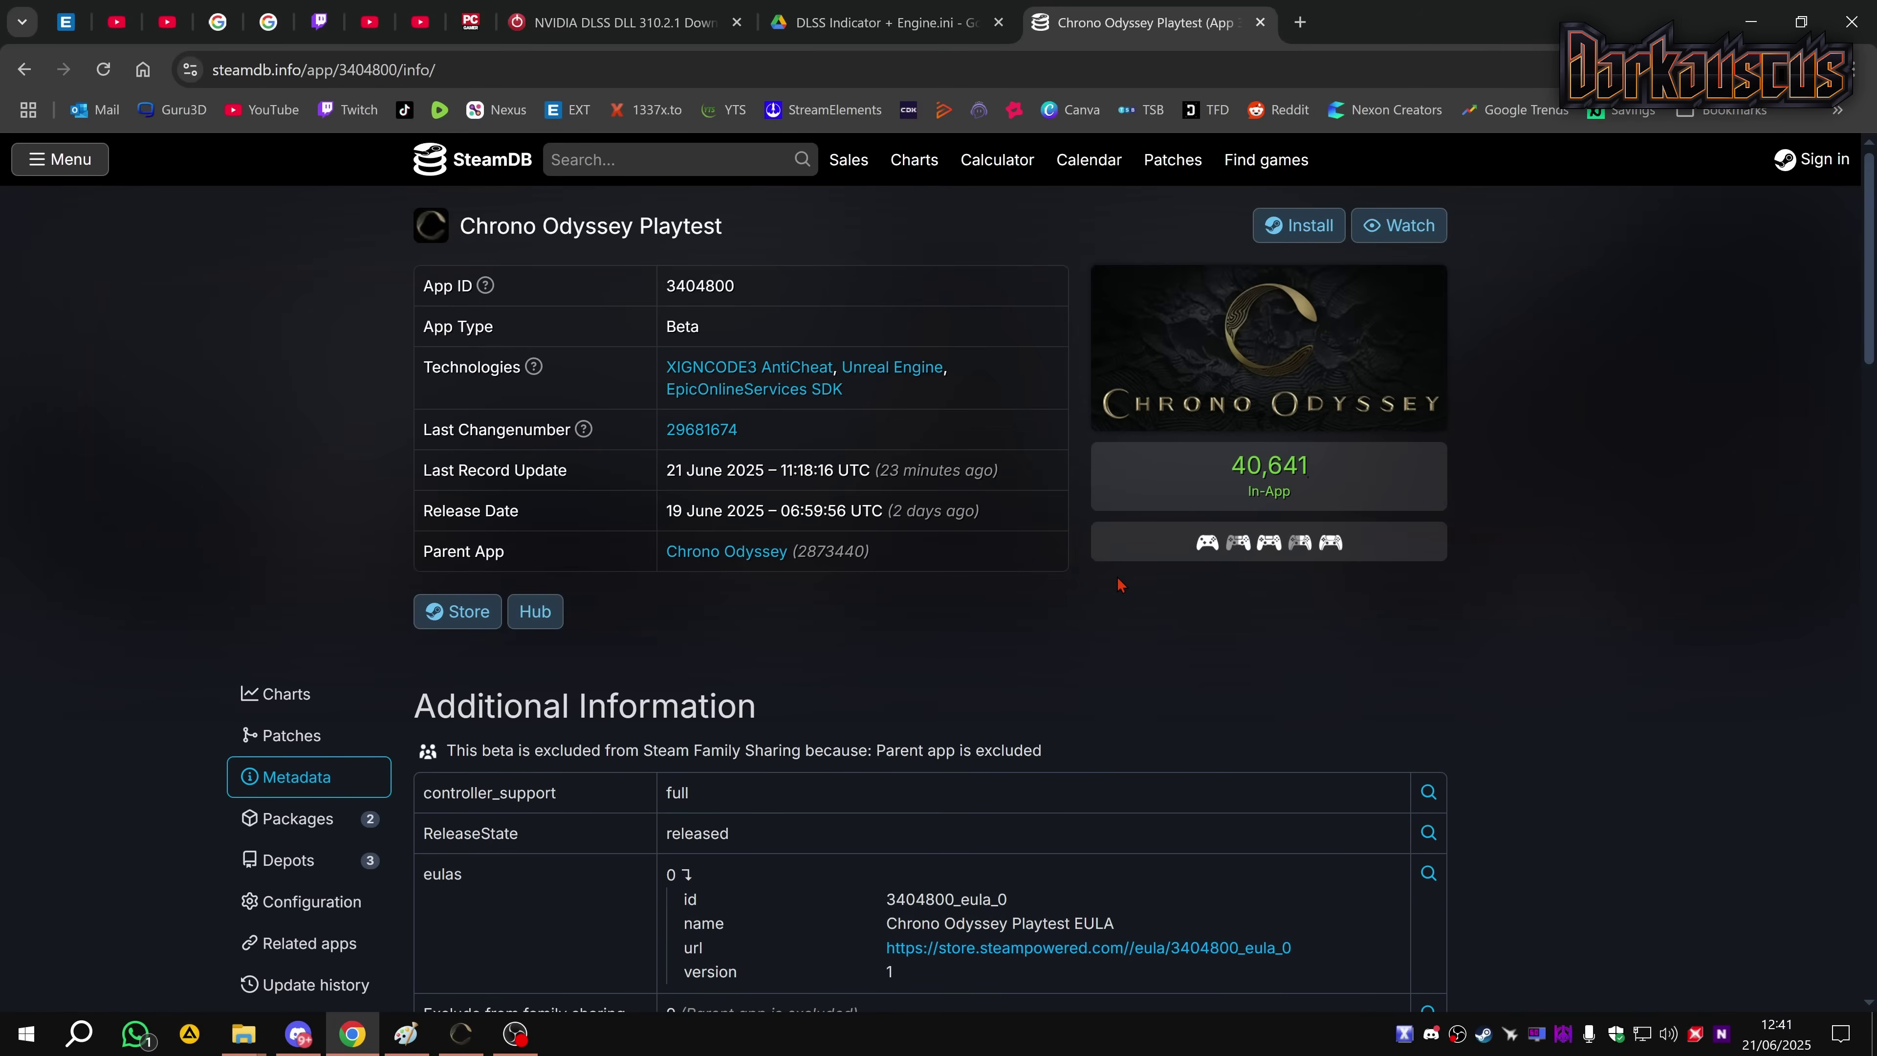
scroll(914, 606, down, 4)
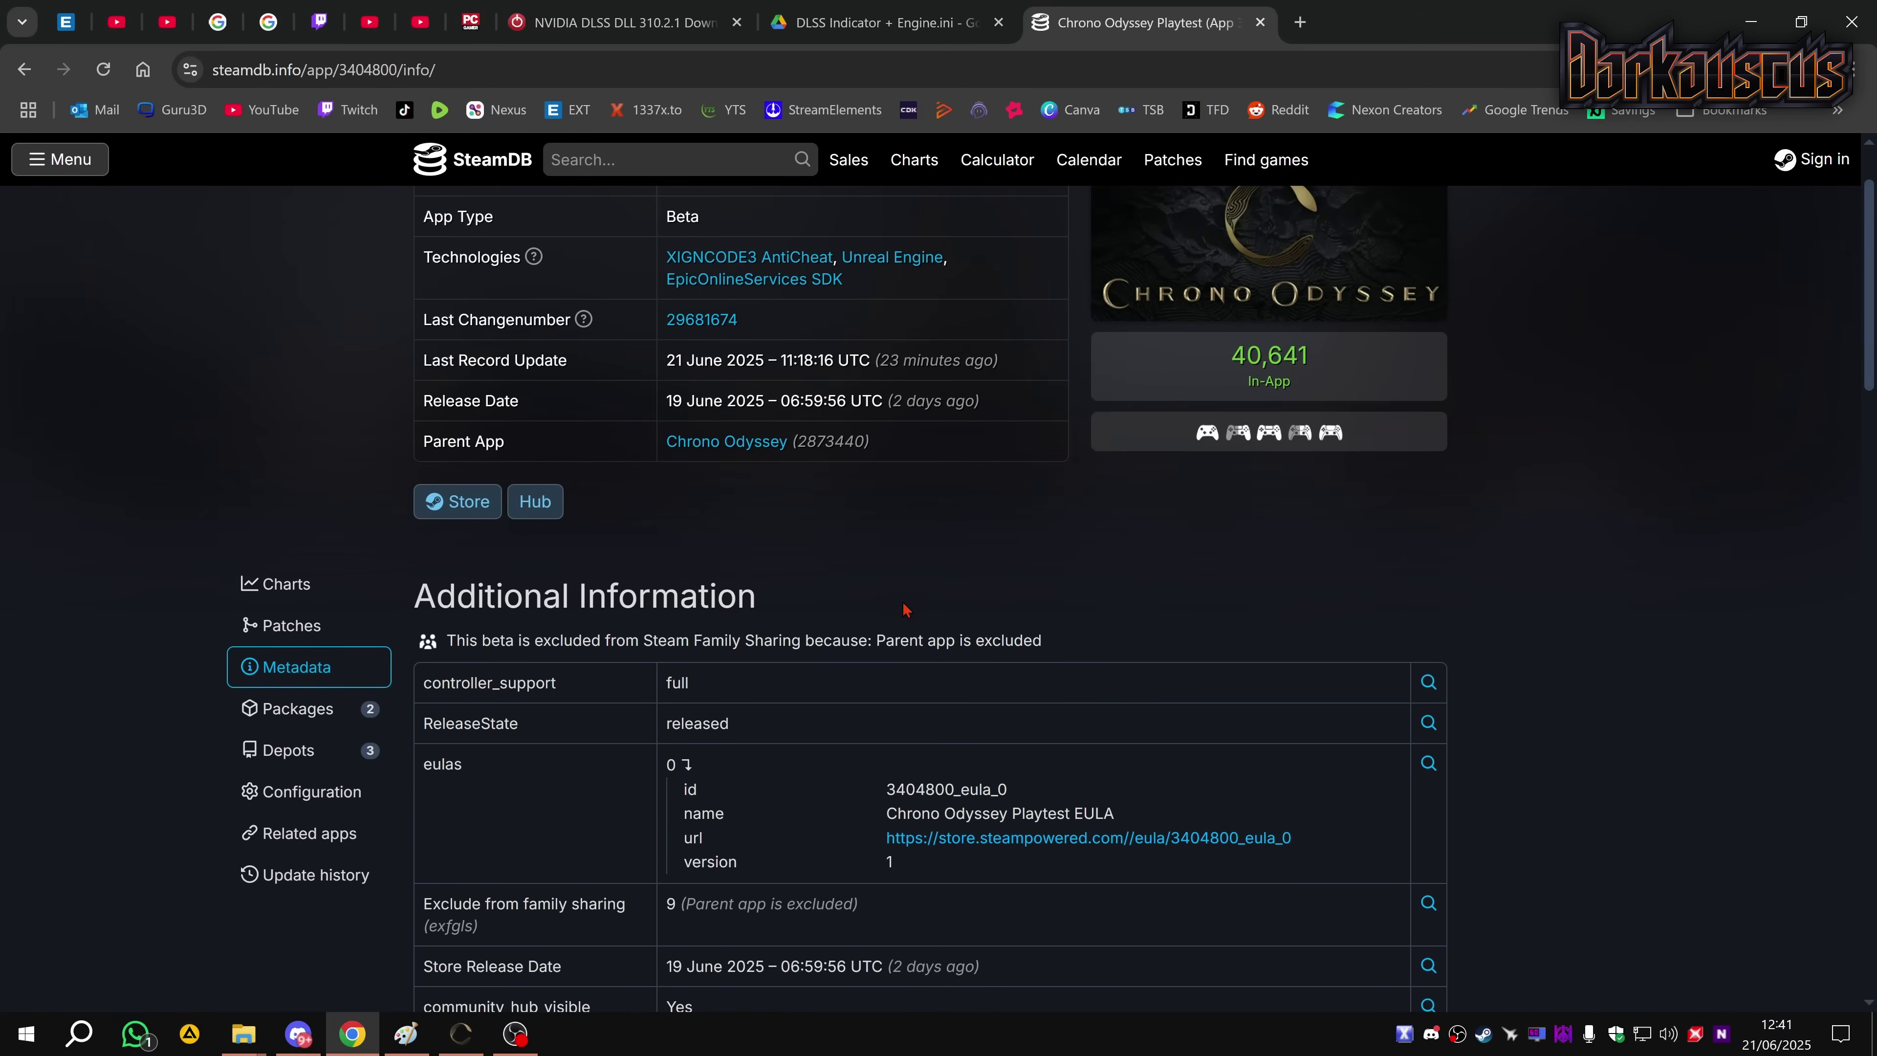
scroll(1256, 517, up, 4)
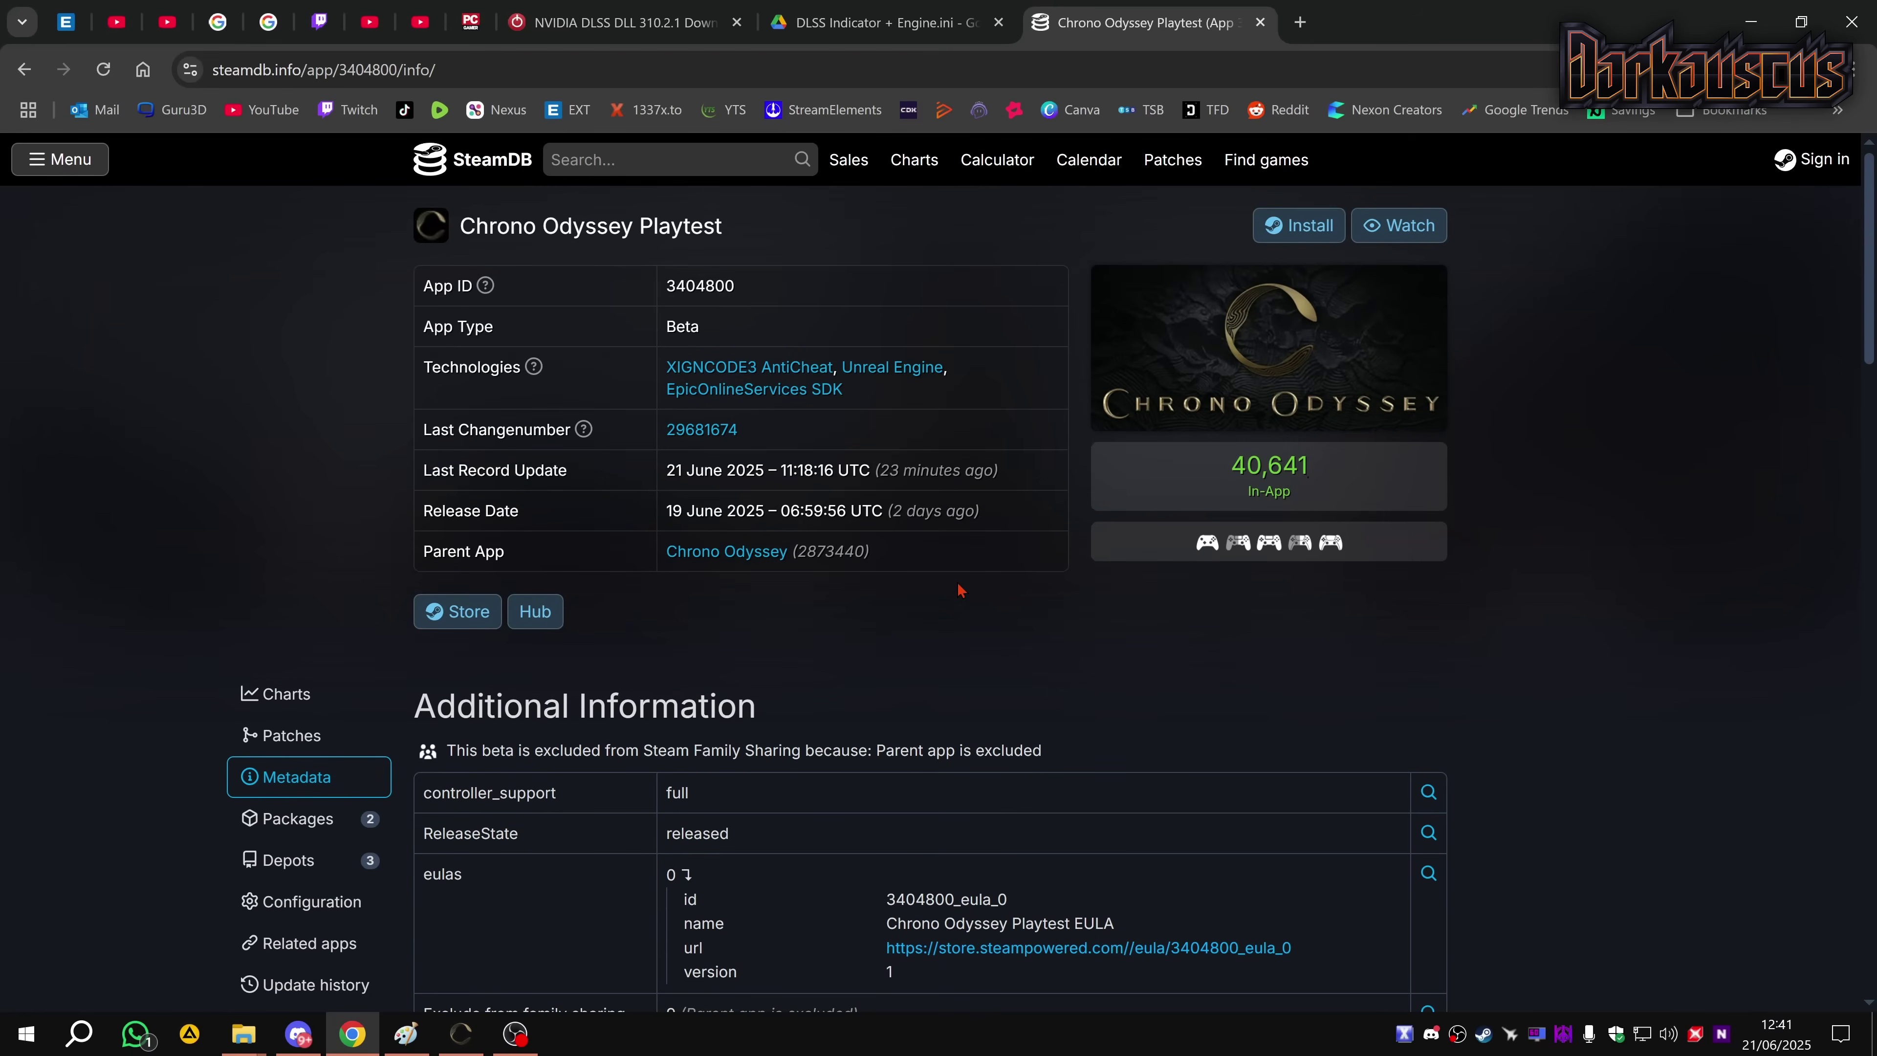
scroll(959, 588, down, 3)
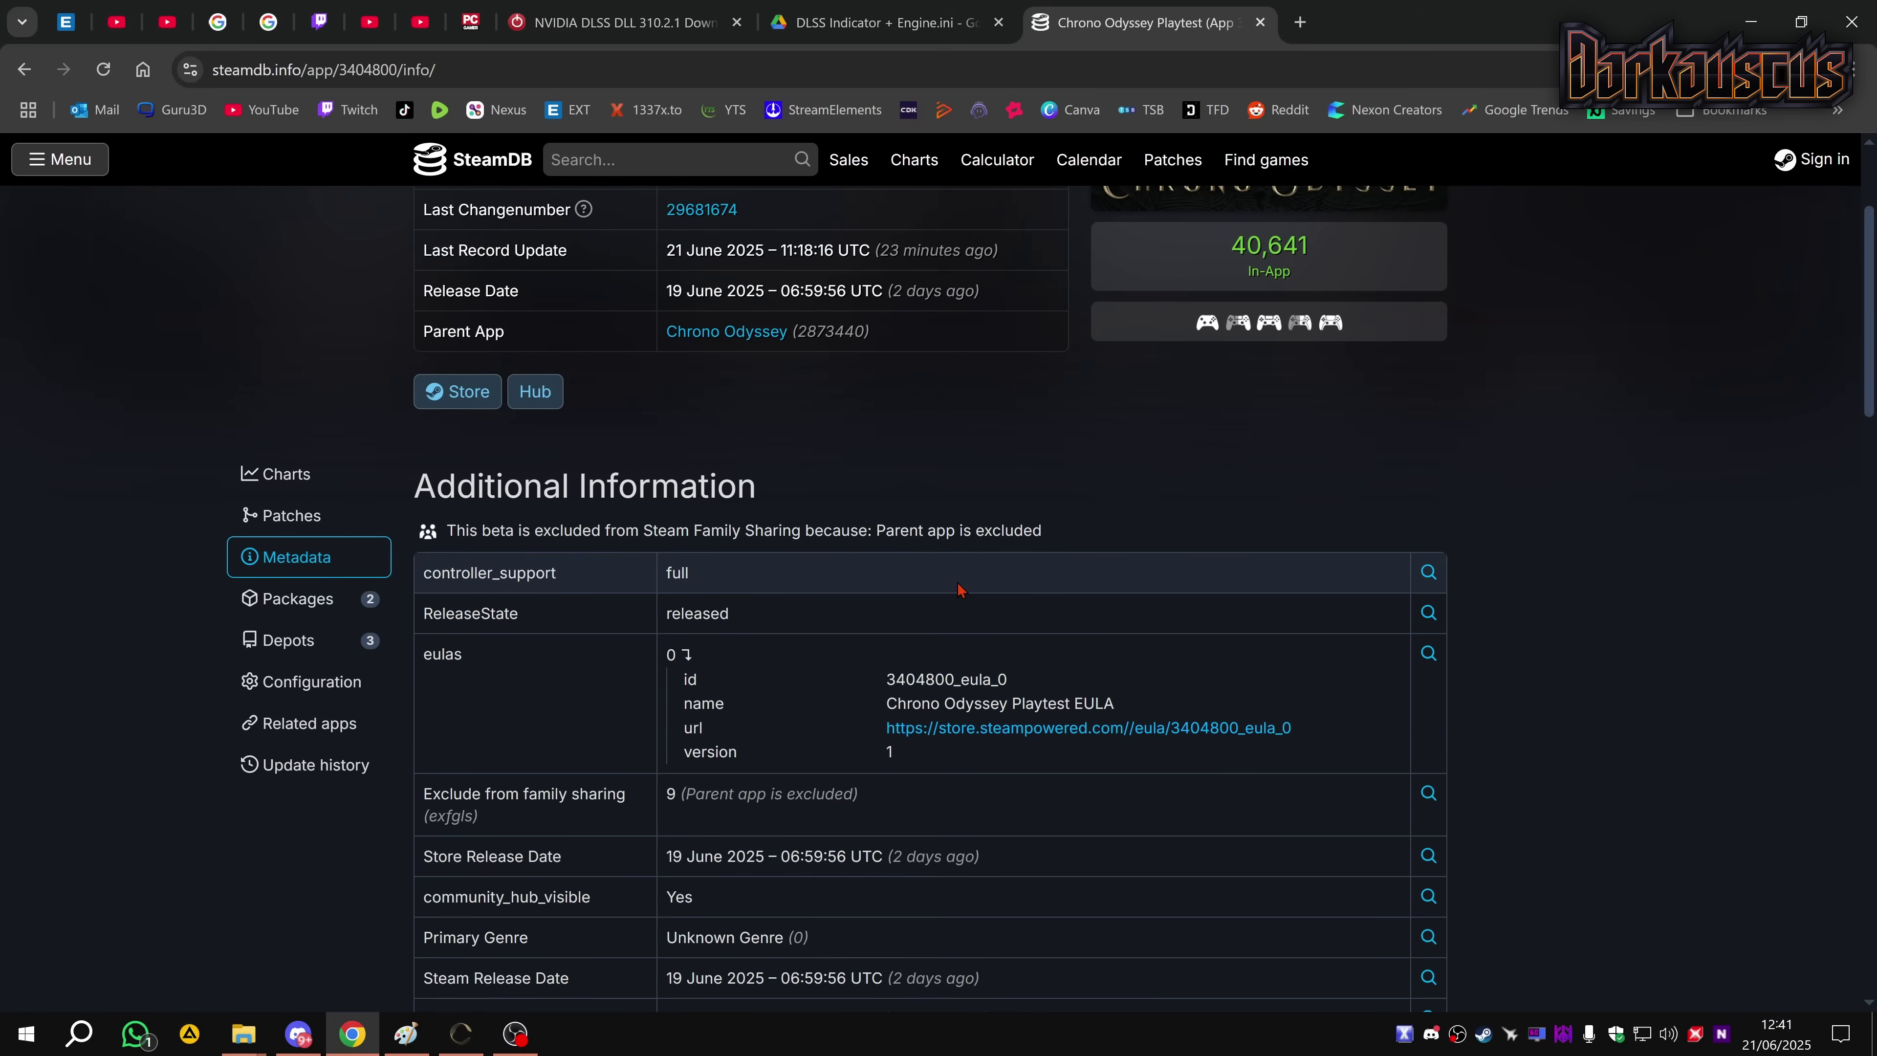
scroll(958, 588, down, 5)
scroll(959, 588, up, 8)
scroll(958, 589, down, 15)
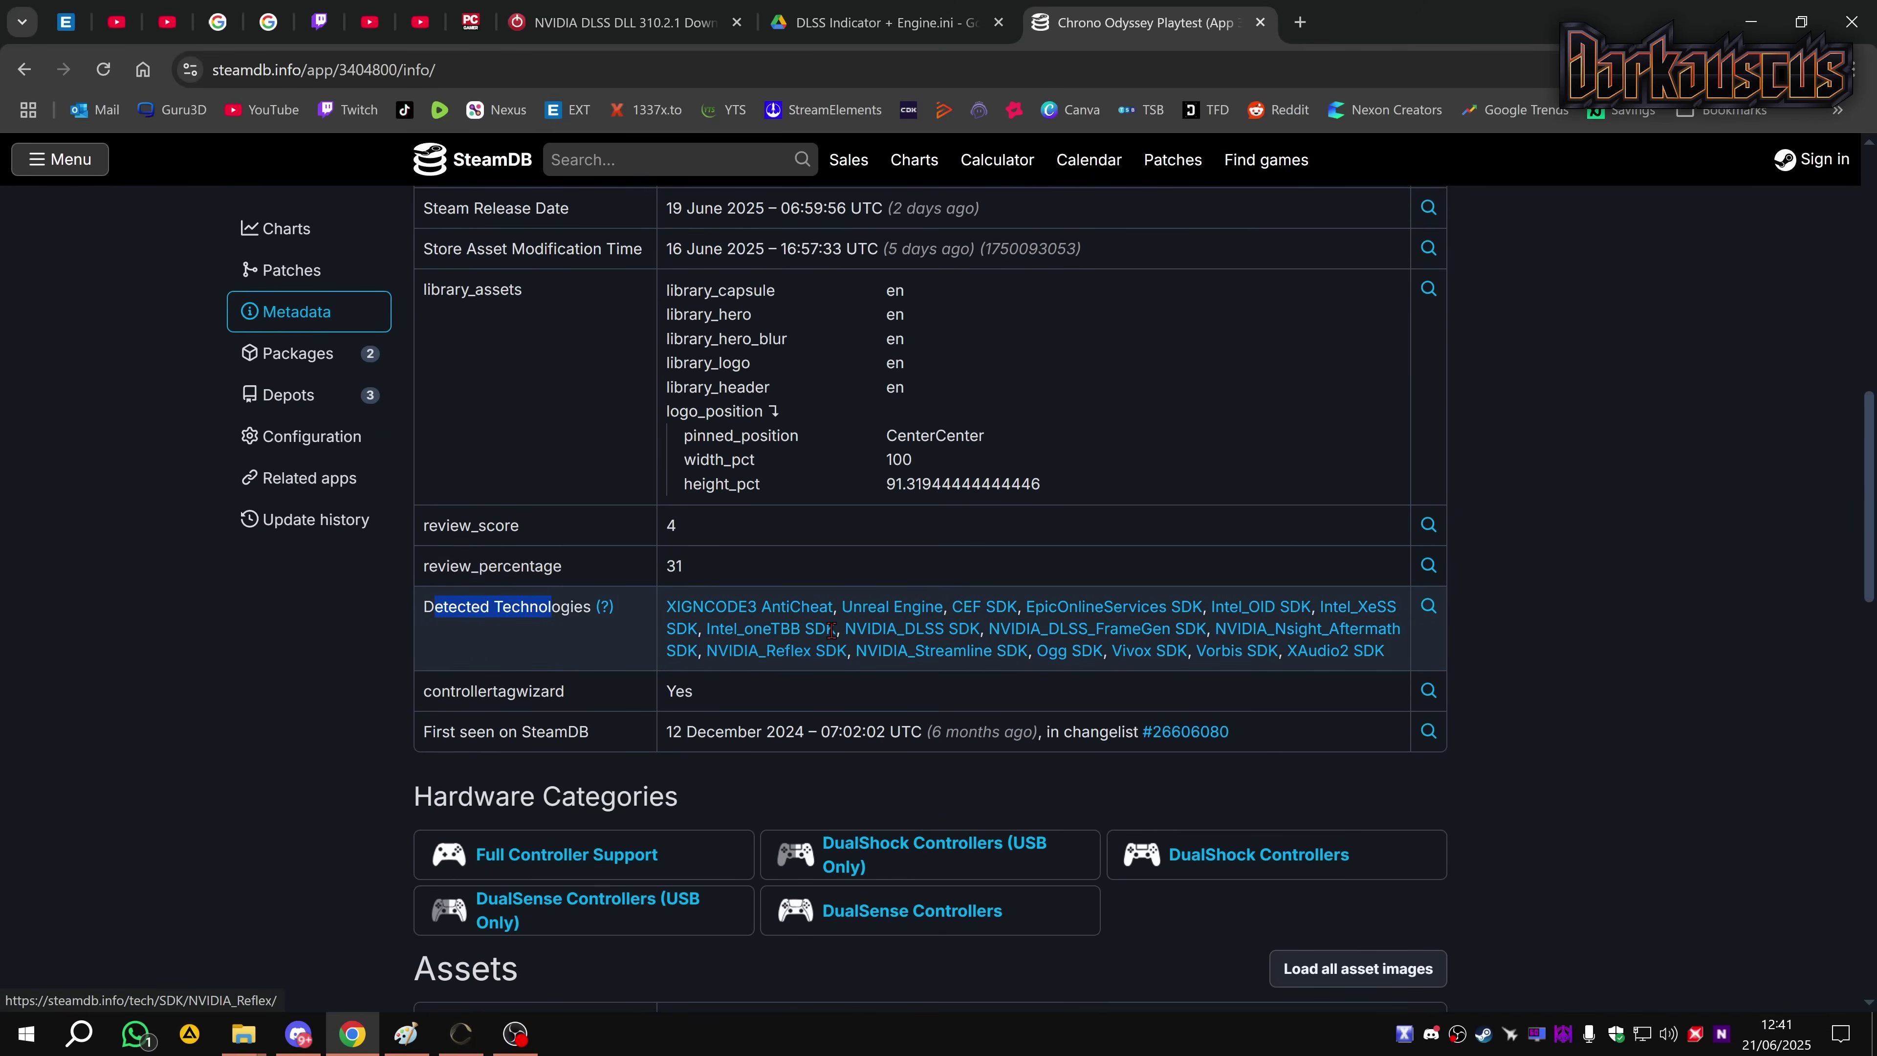
scroll(1007, 654, up, 15)
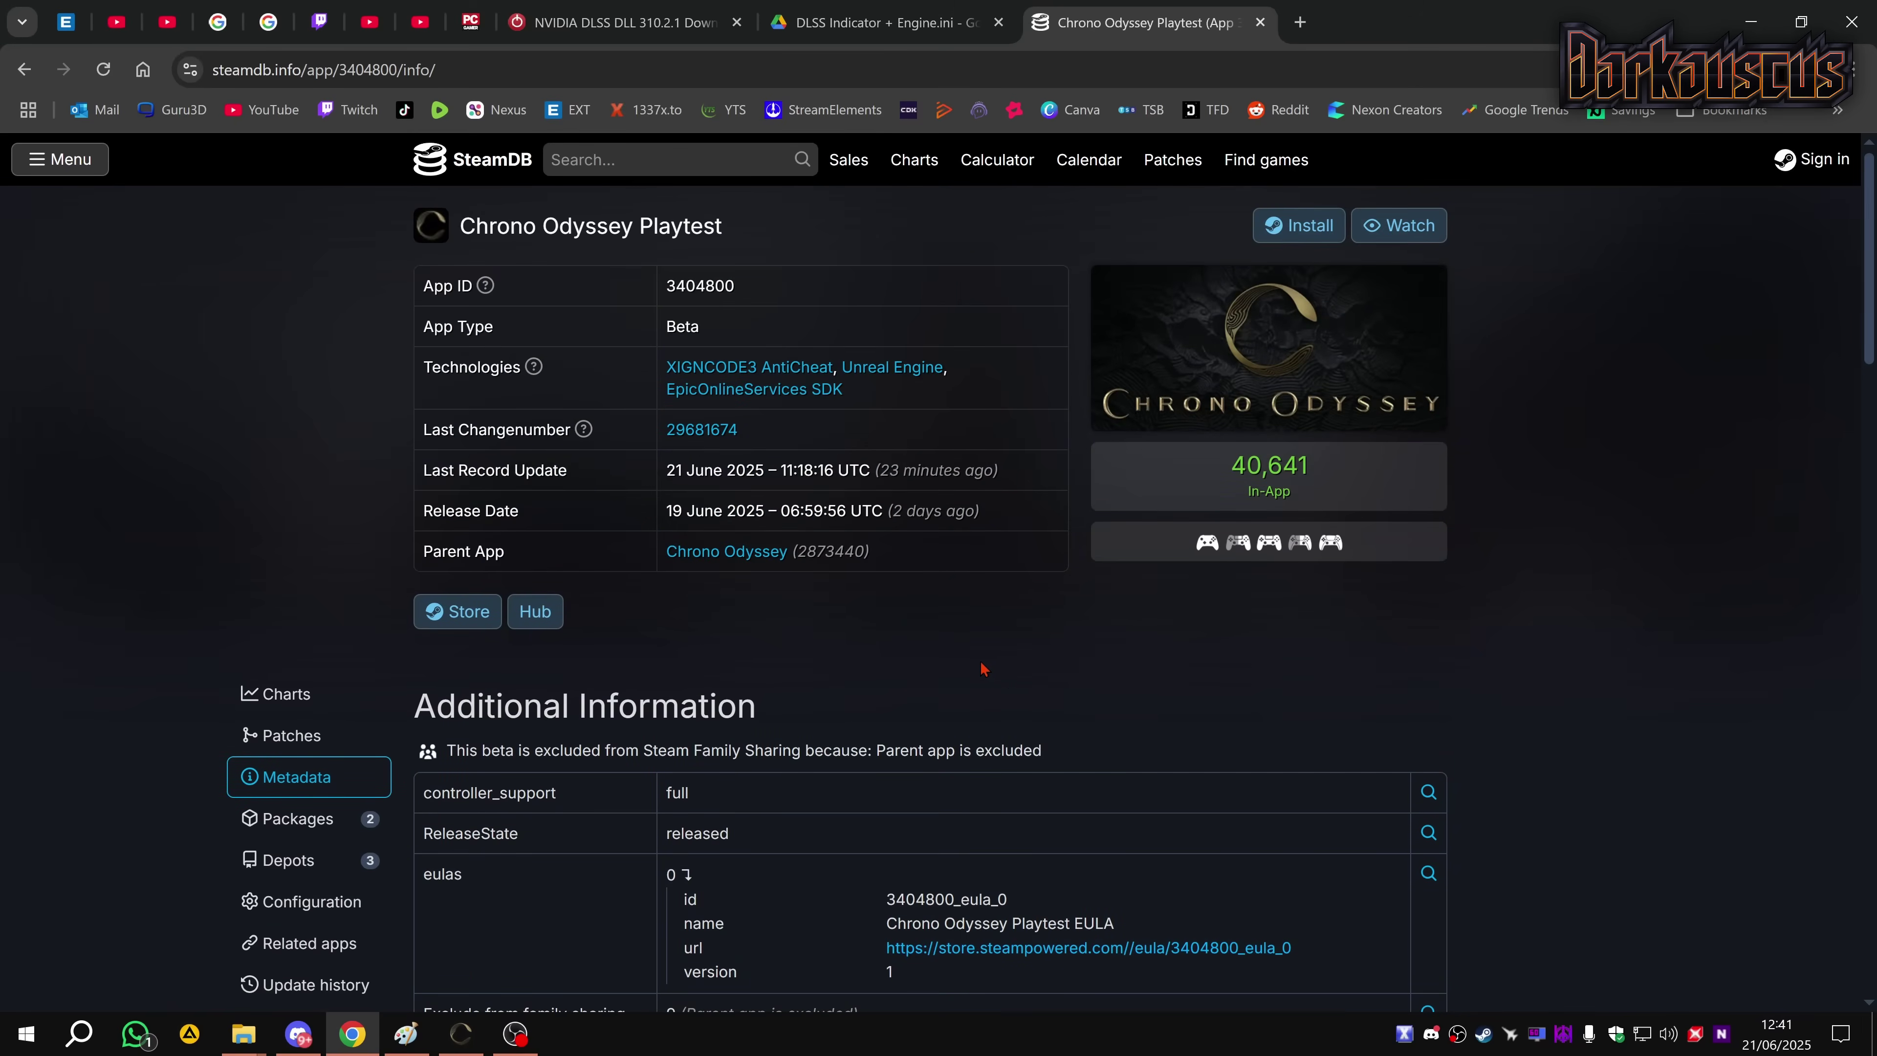
Switch to the File Explorer window of the game's DLSS Win64 folder and locate nvngx_dlss.dll
mouse_move(242, 1035)
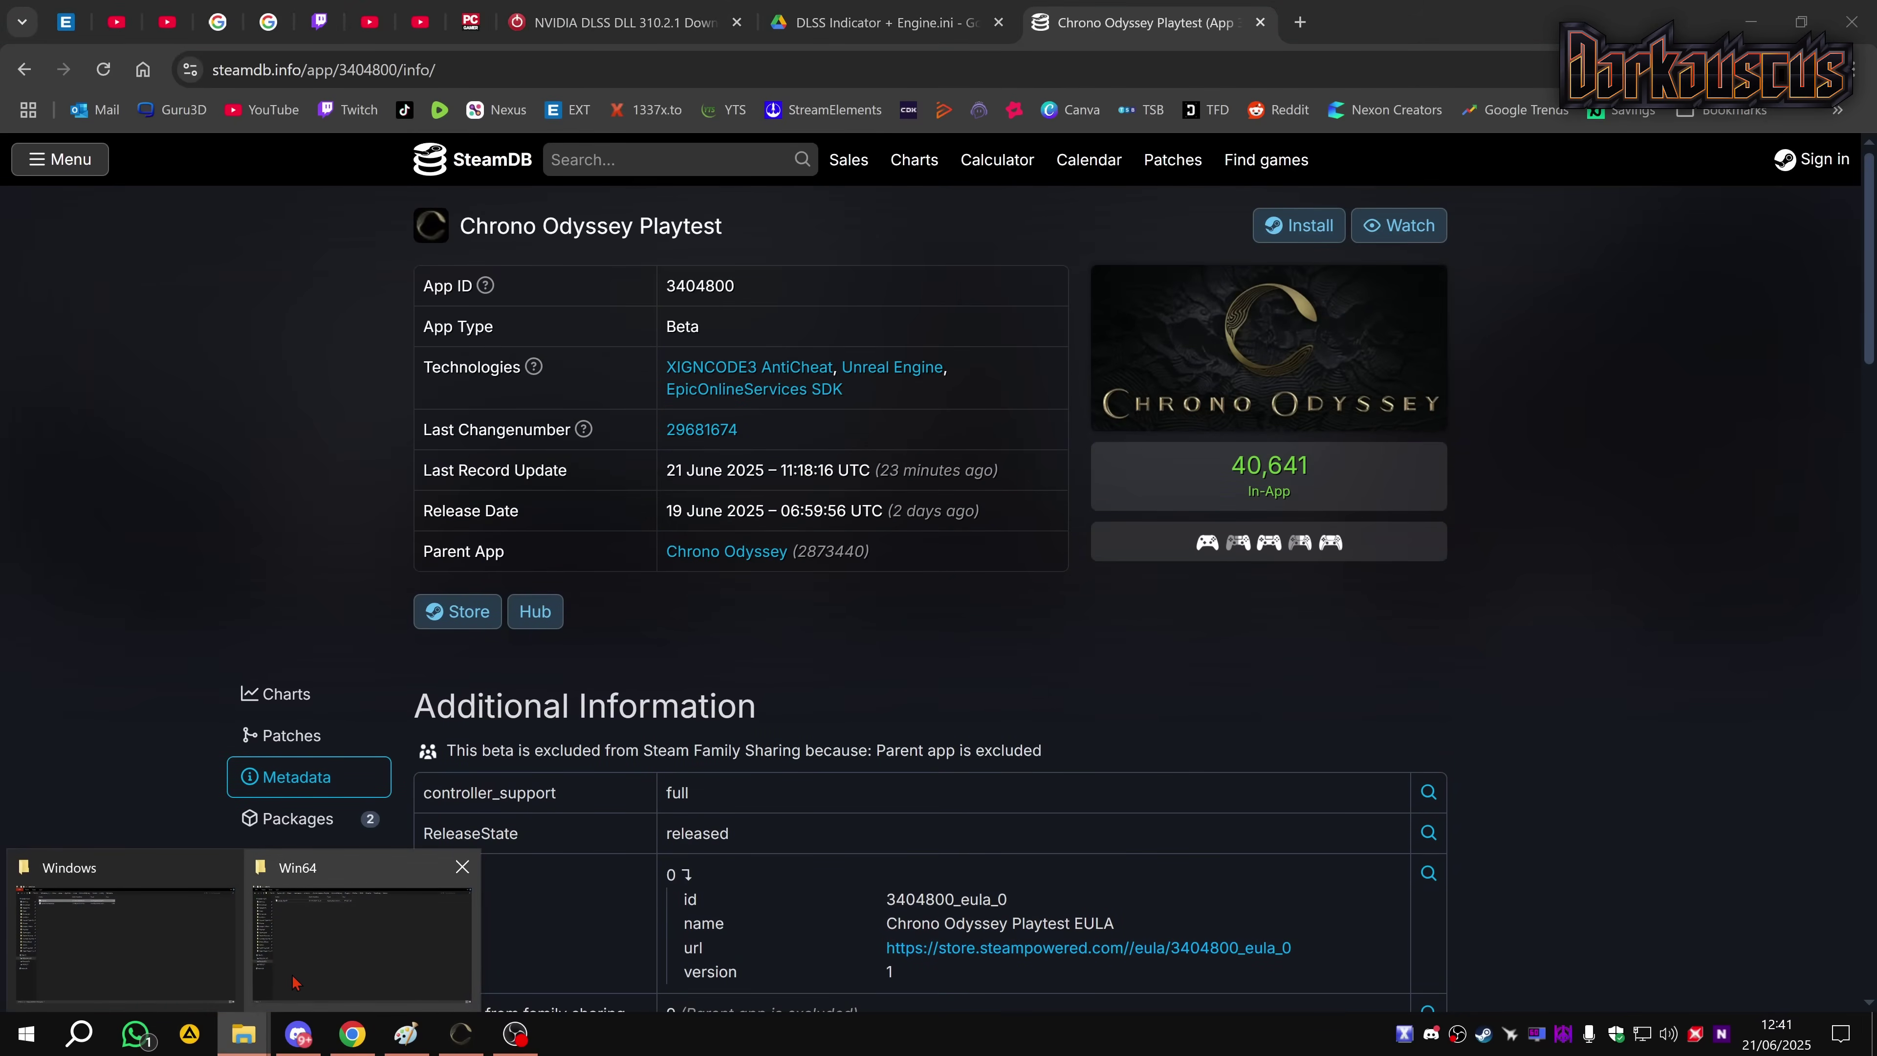
mouse_move(351, 937)
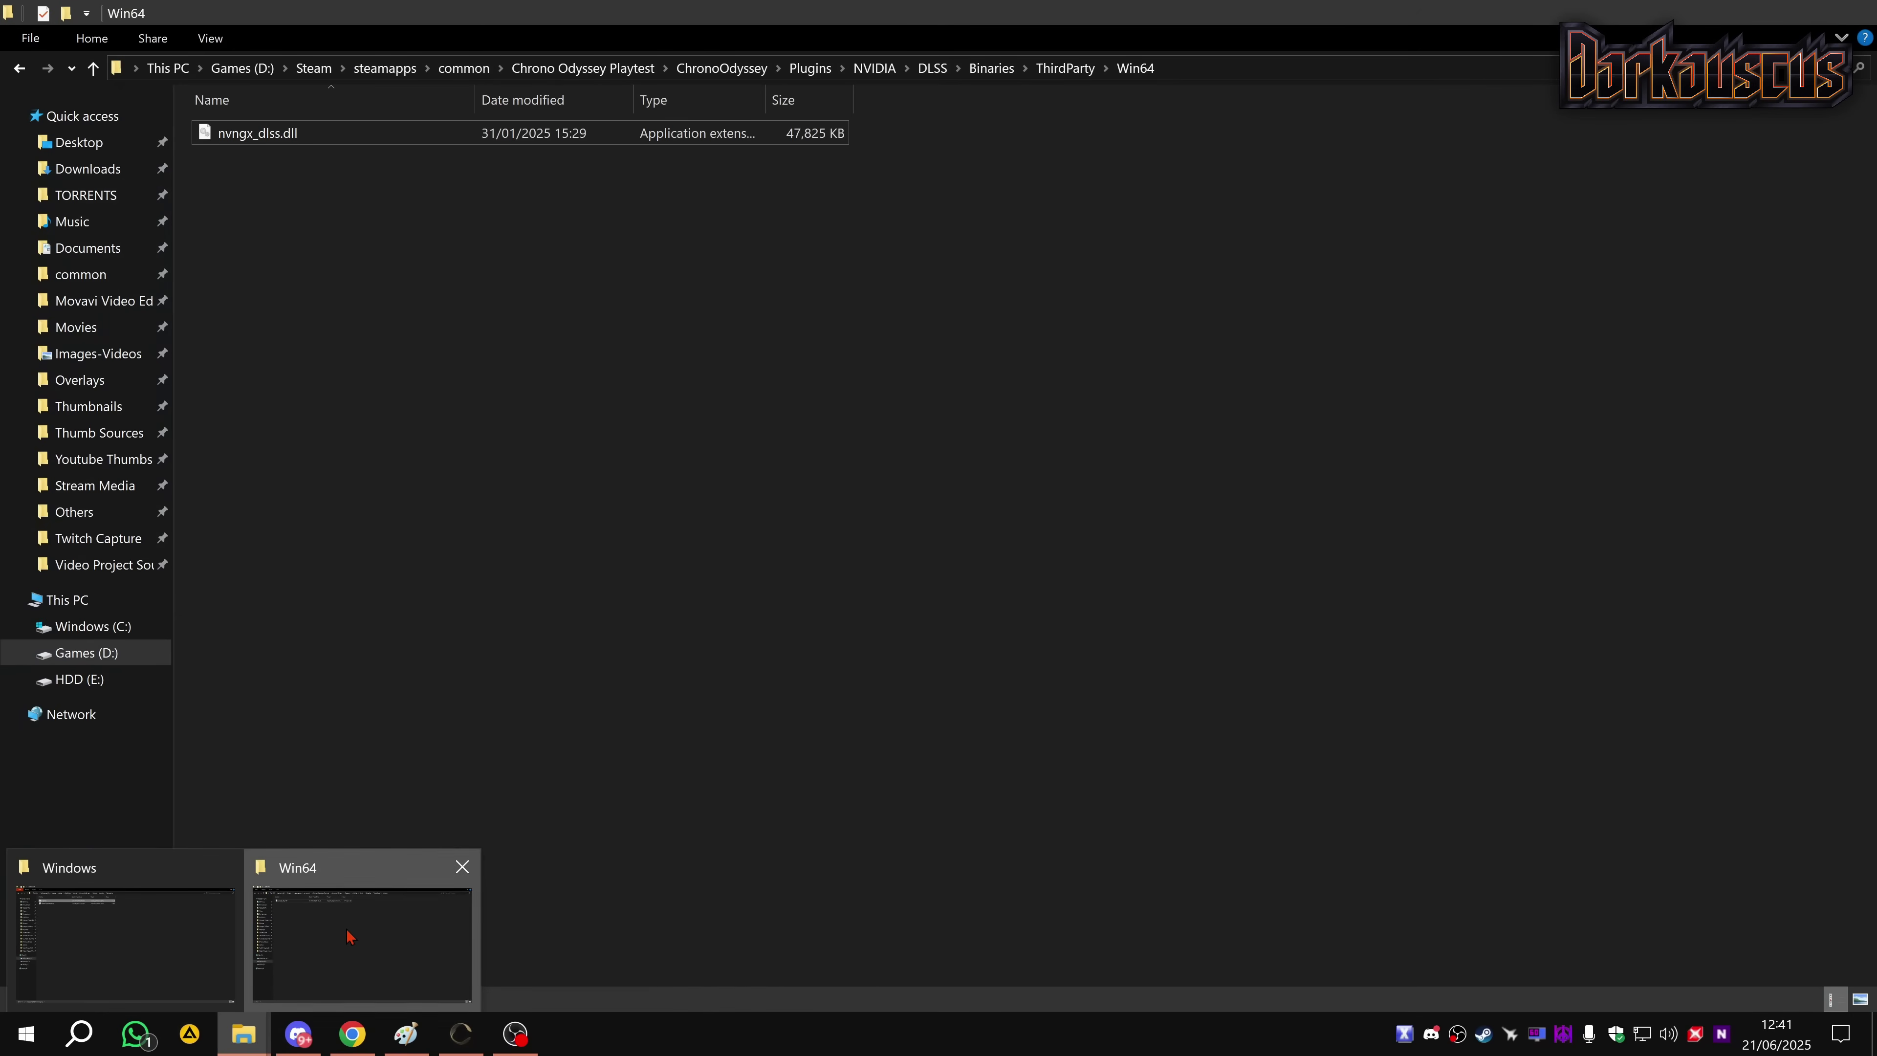
click(350, 933)
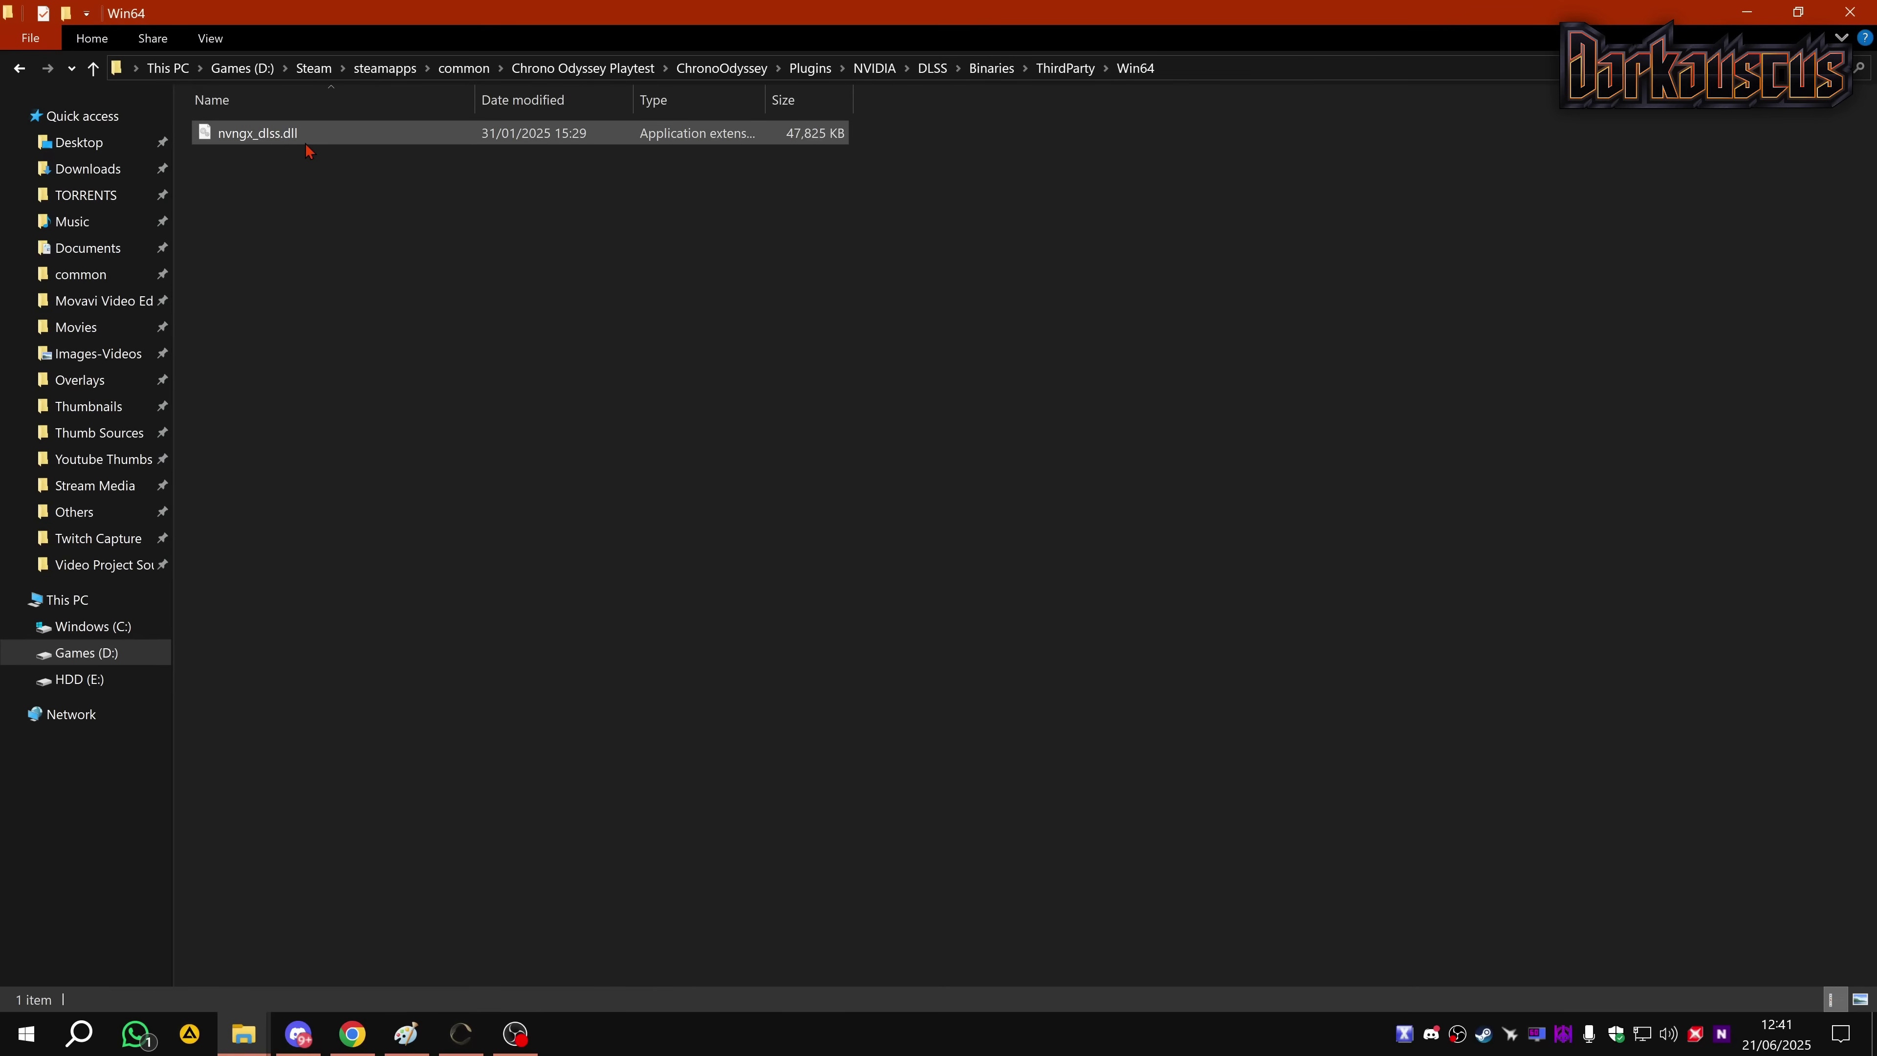
mouse_move(289, 139)
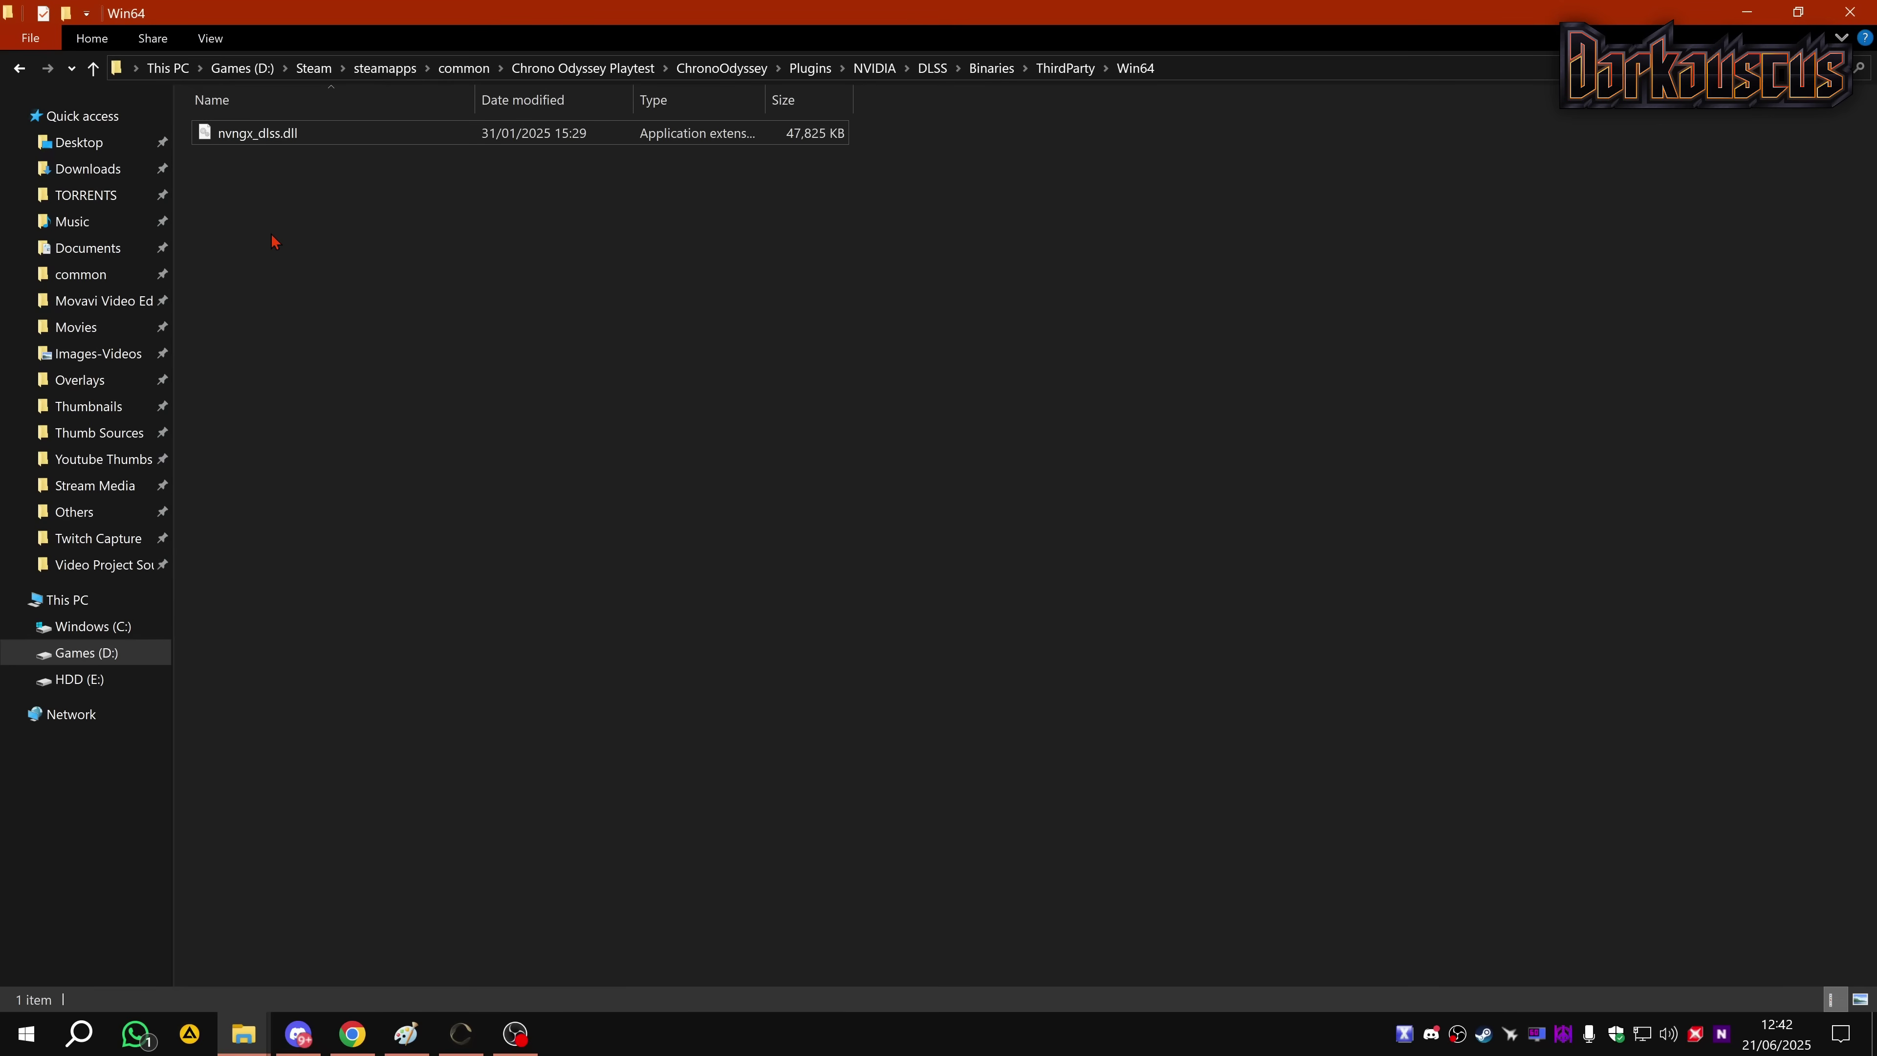
View TechPowerUp's NVIDIA DLSS DLL download page in Chrome, then return to the Win64 folder in File Explorer
click(352, 1033)
click(624, 22)
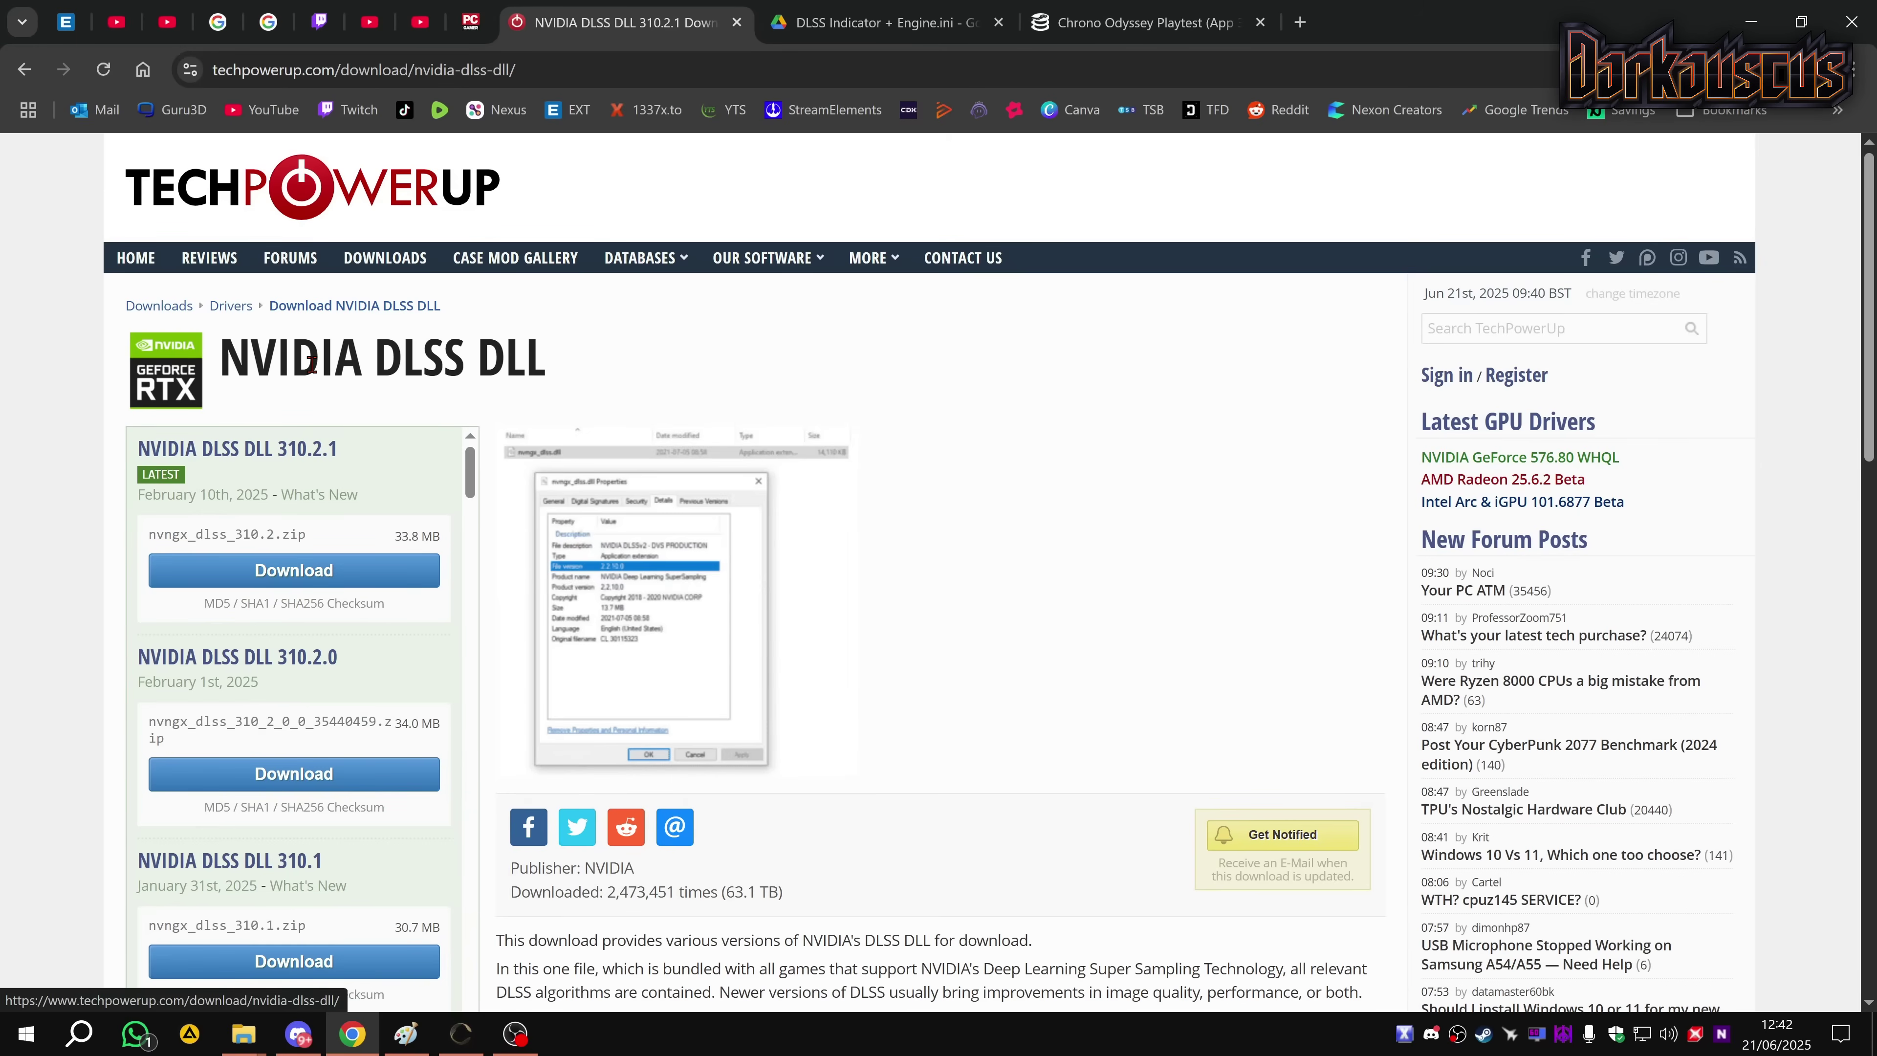
mouse_move(248, 1035)
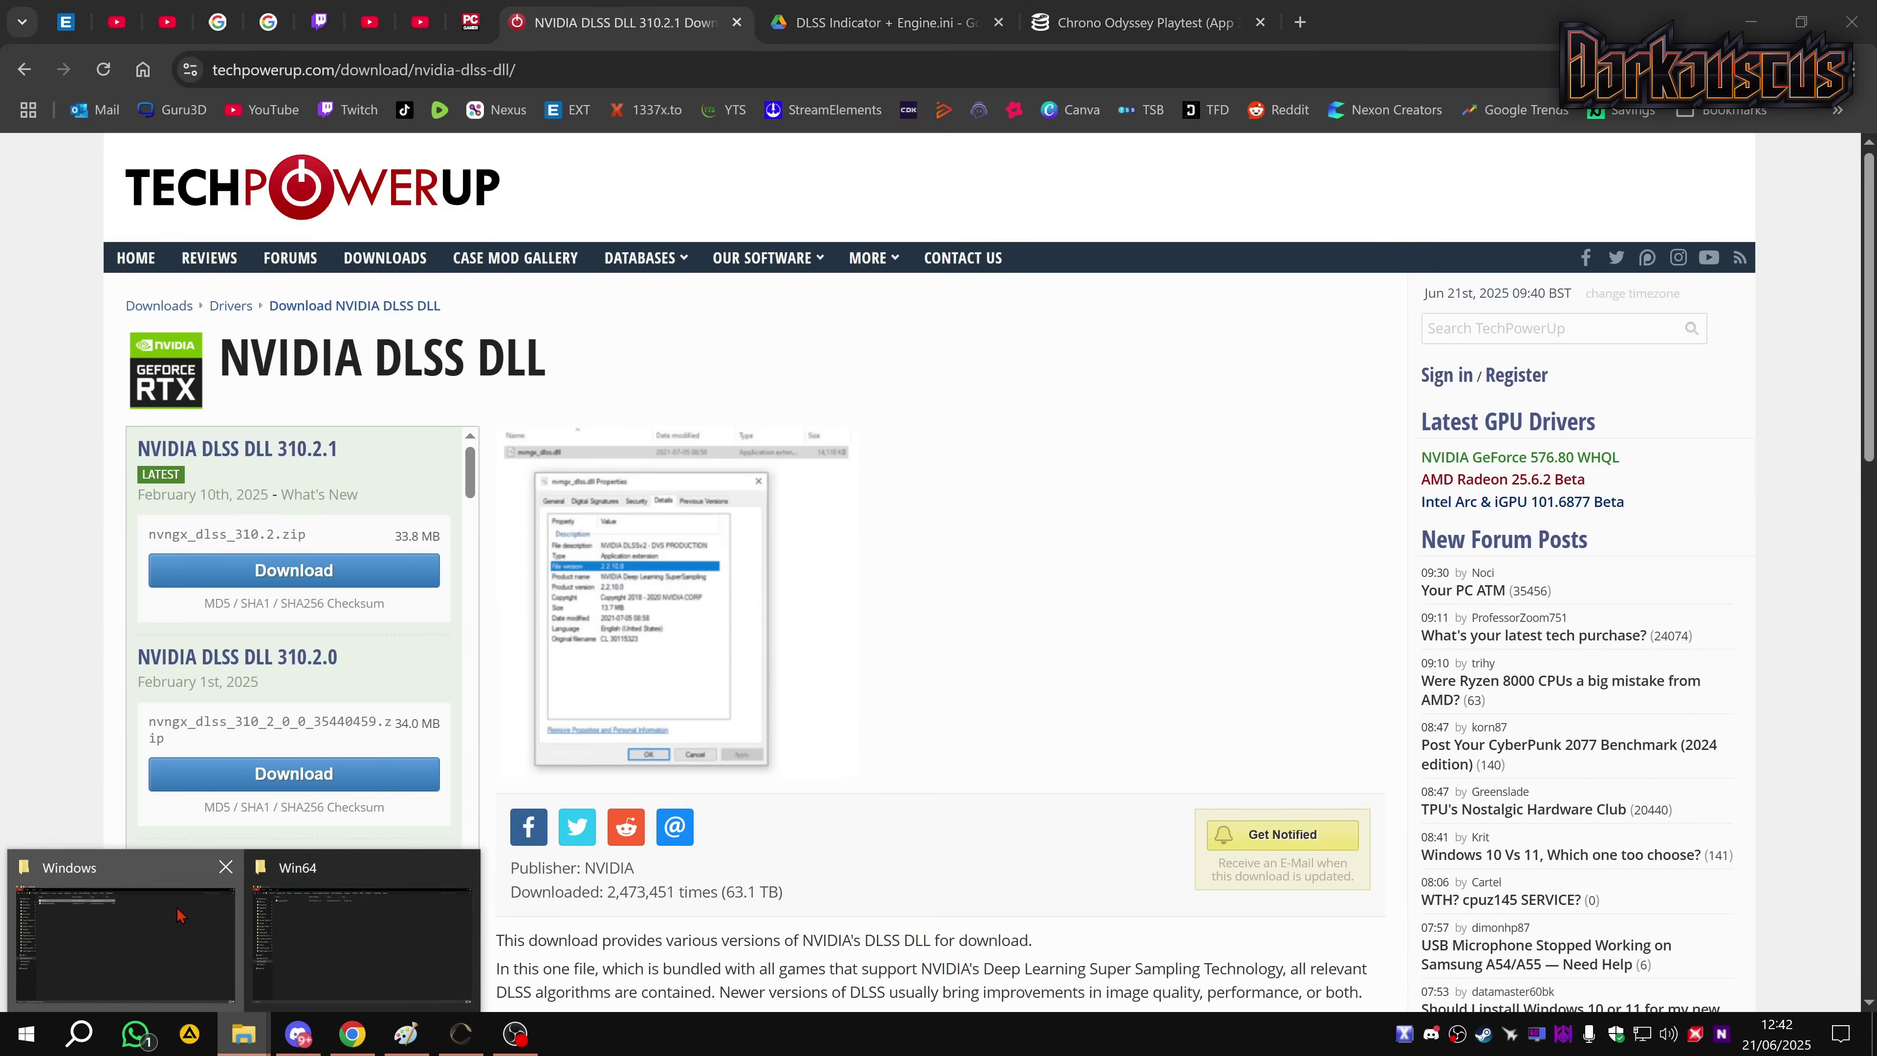
click(355, 939)
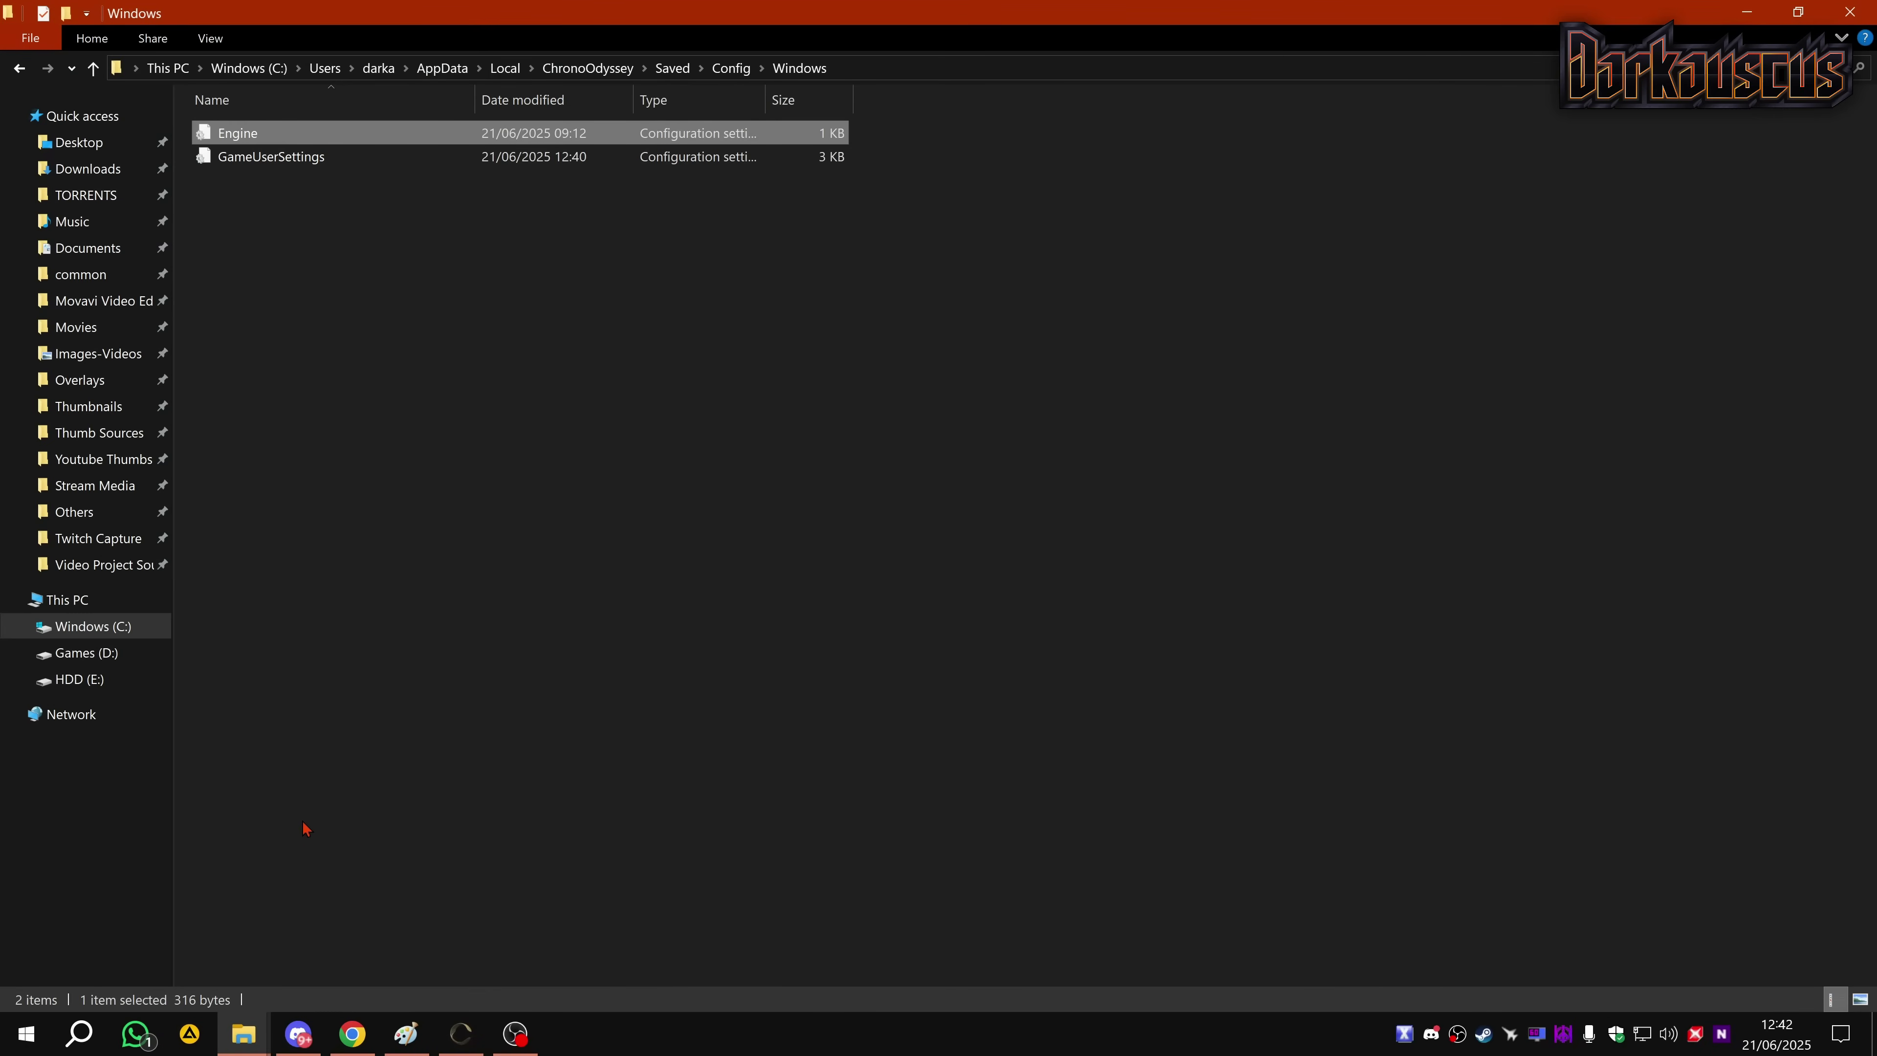
mouse_move(244, 1034)
click(356, 927)
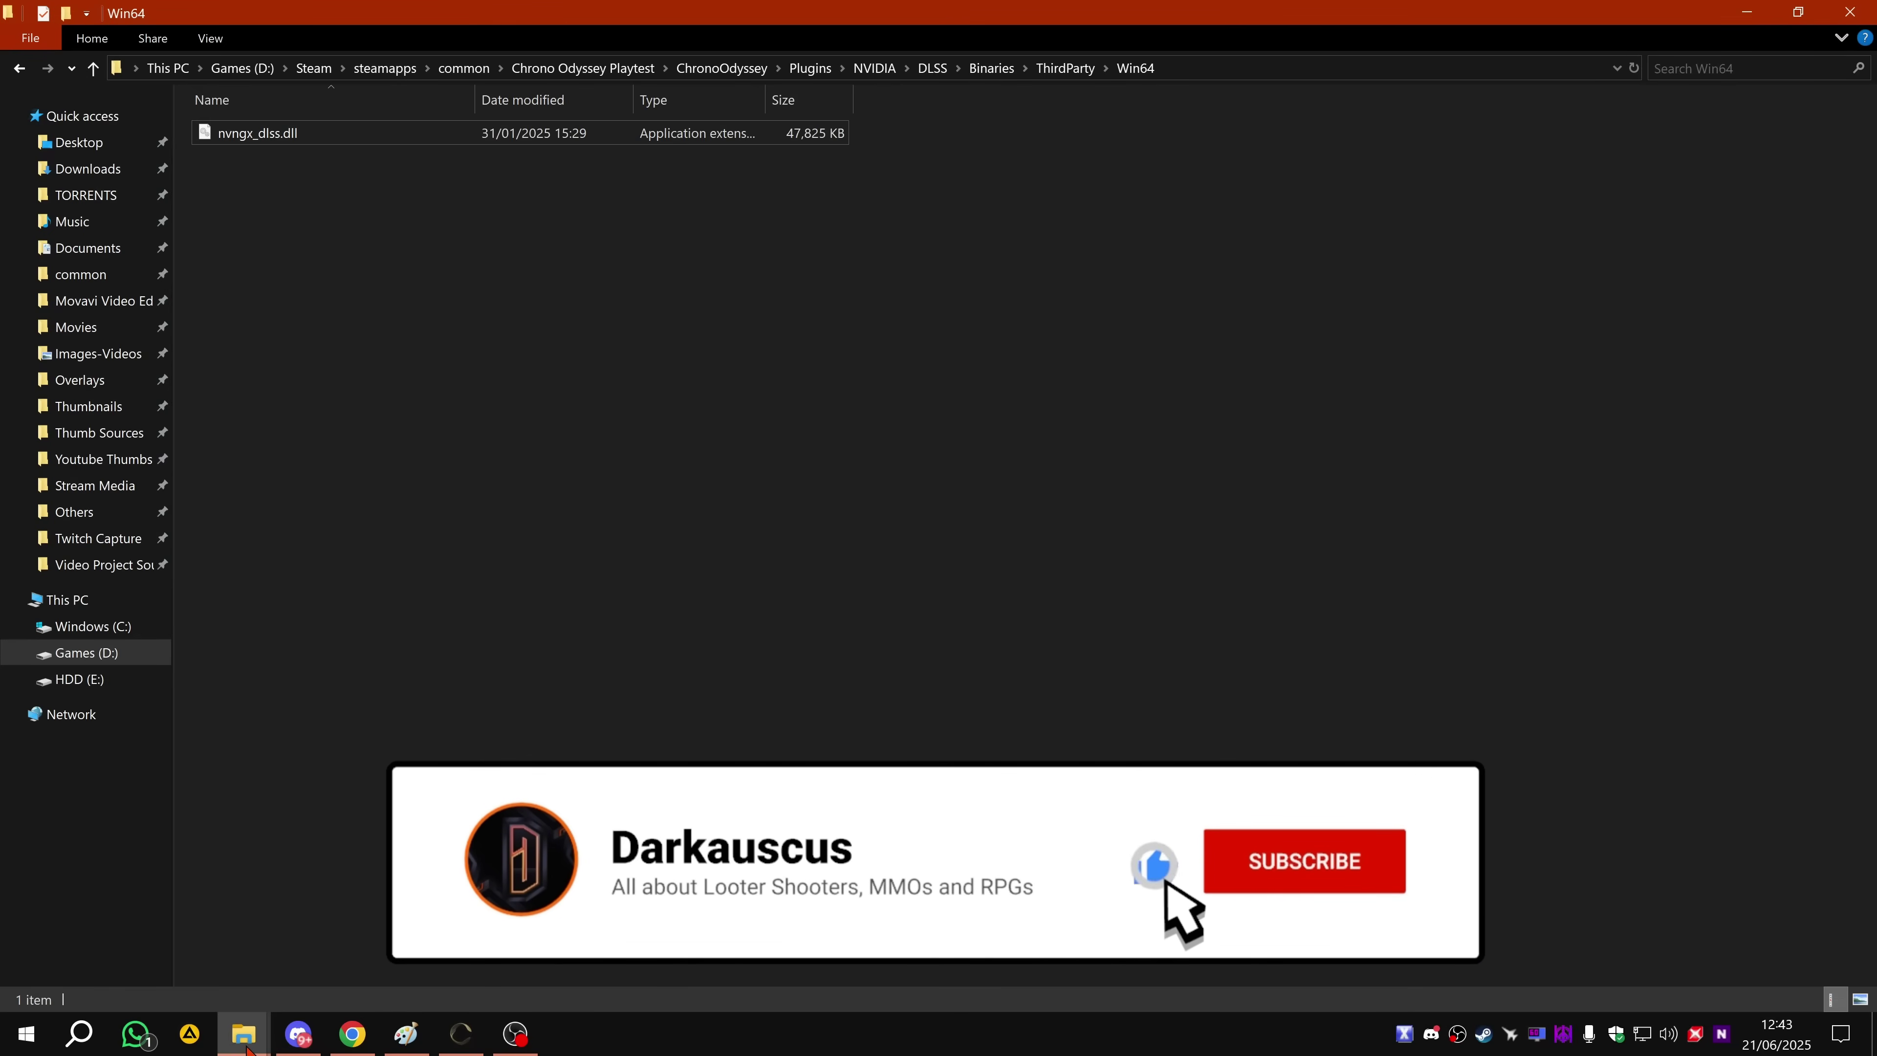
Open the Engine configuration file from ChronoOdyssey's Saved\Config\Windows folder in Notepad and narrow the Notepad window
mouse_move(245, 1050)
mouse_move(154, 957)
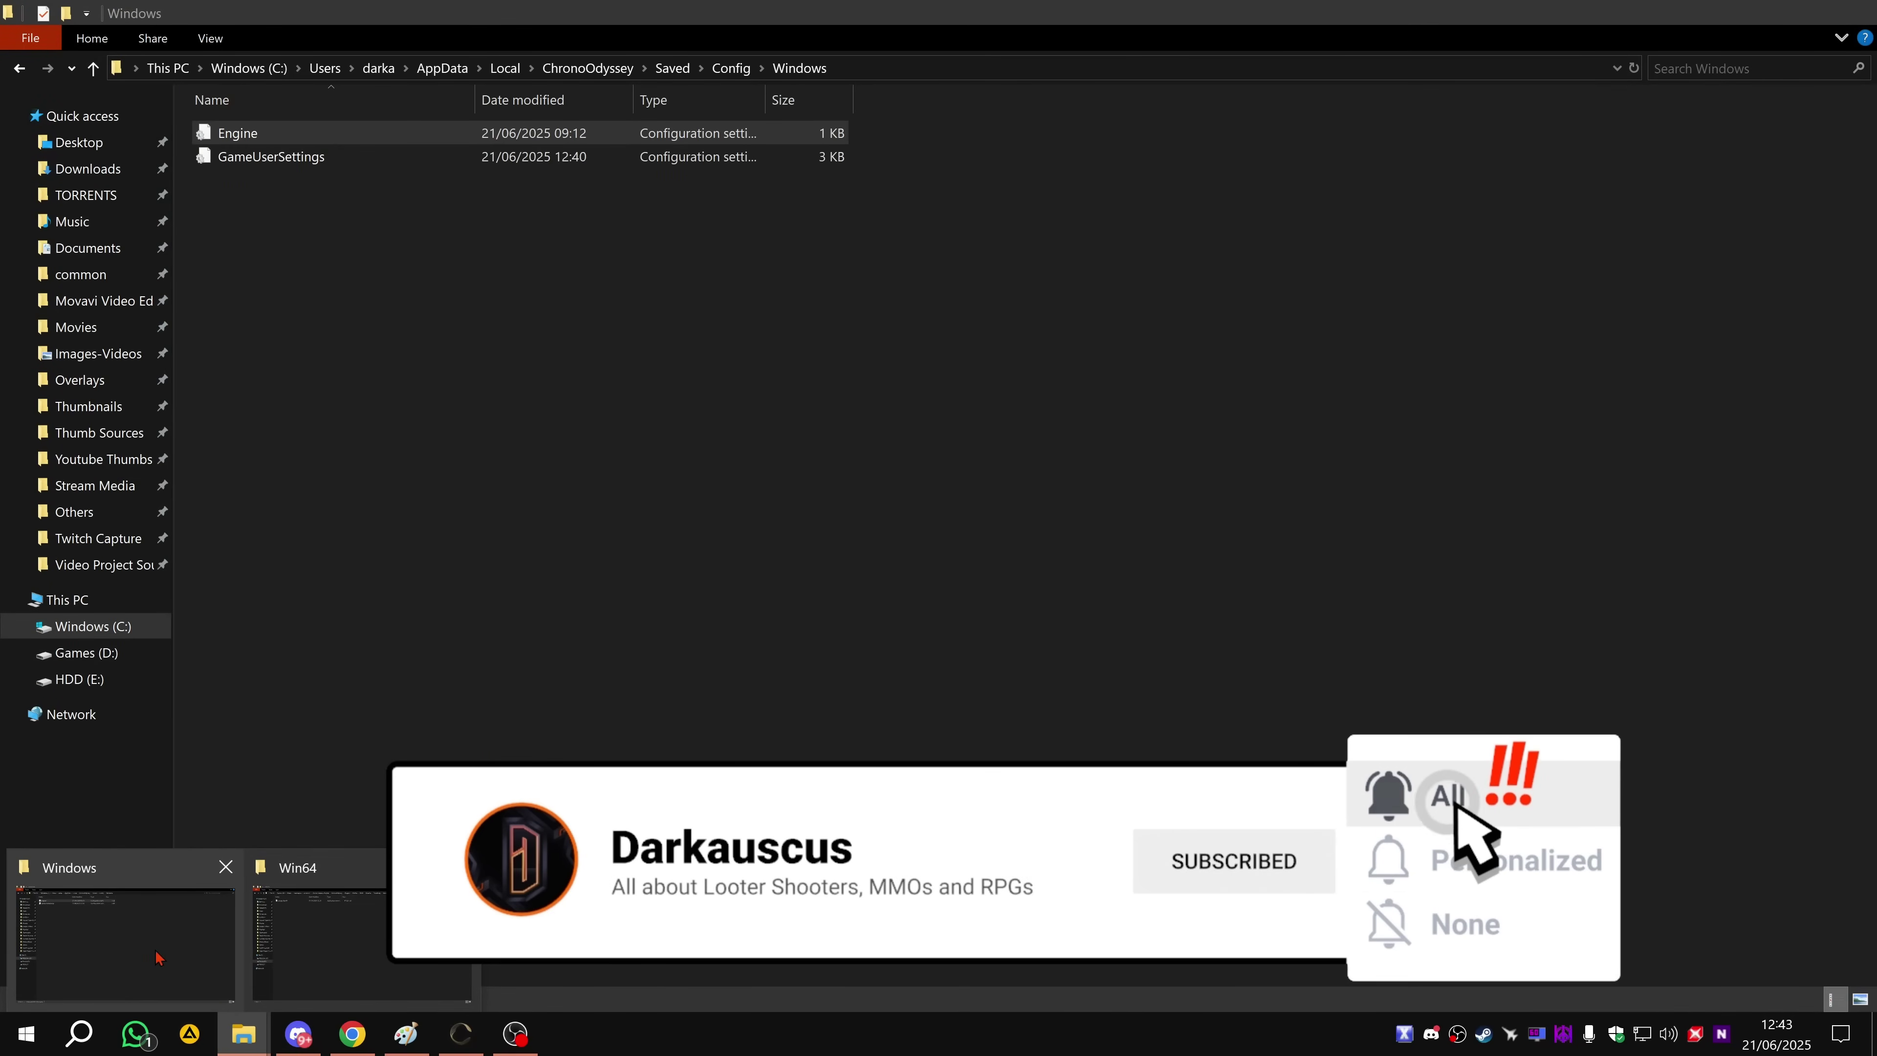
click(156, 956)
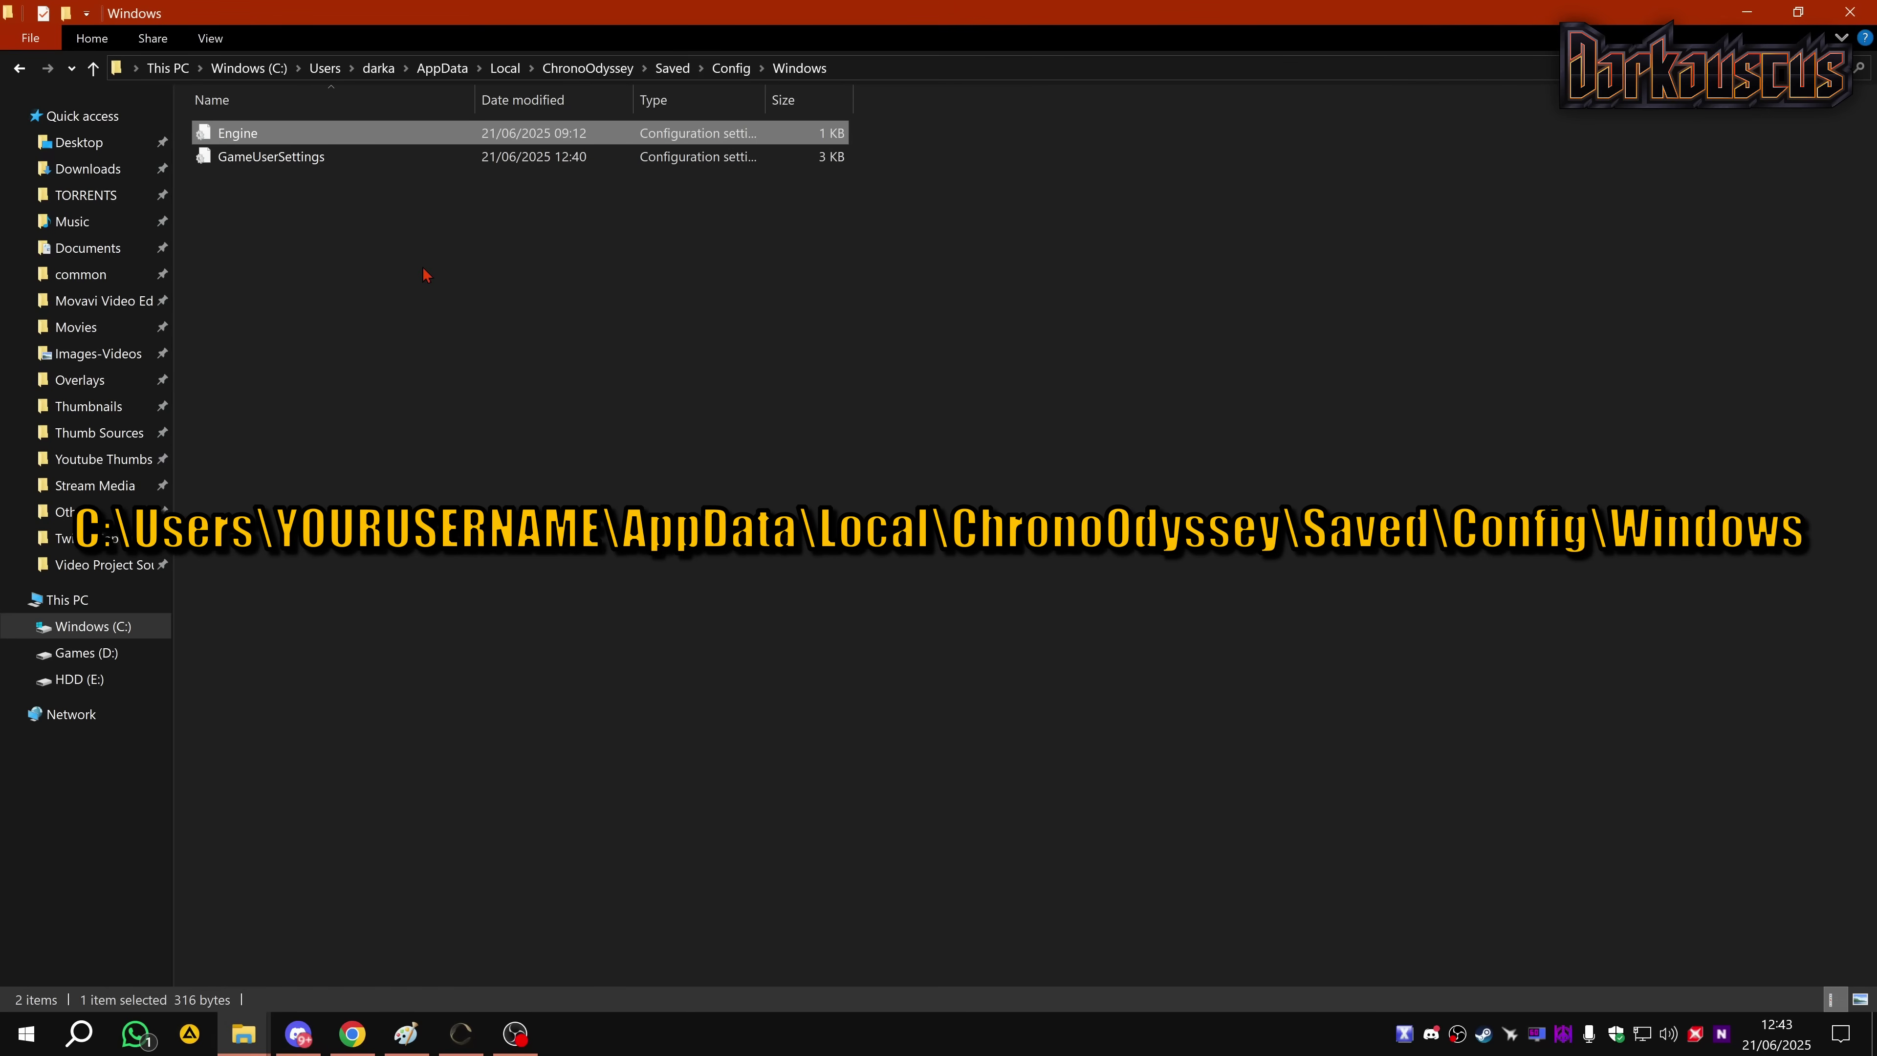
click(296, 231)
click(275, 168)
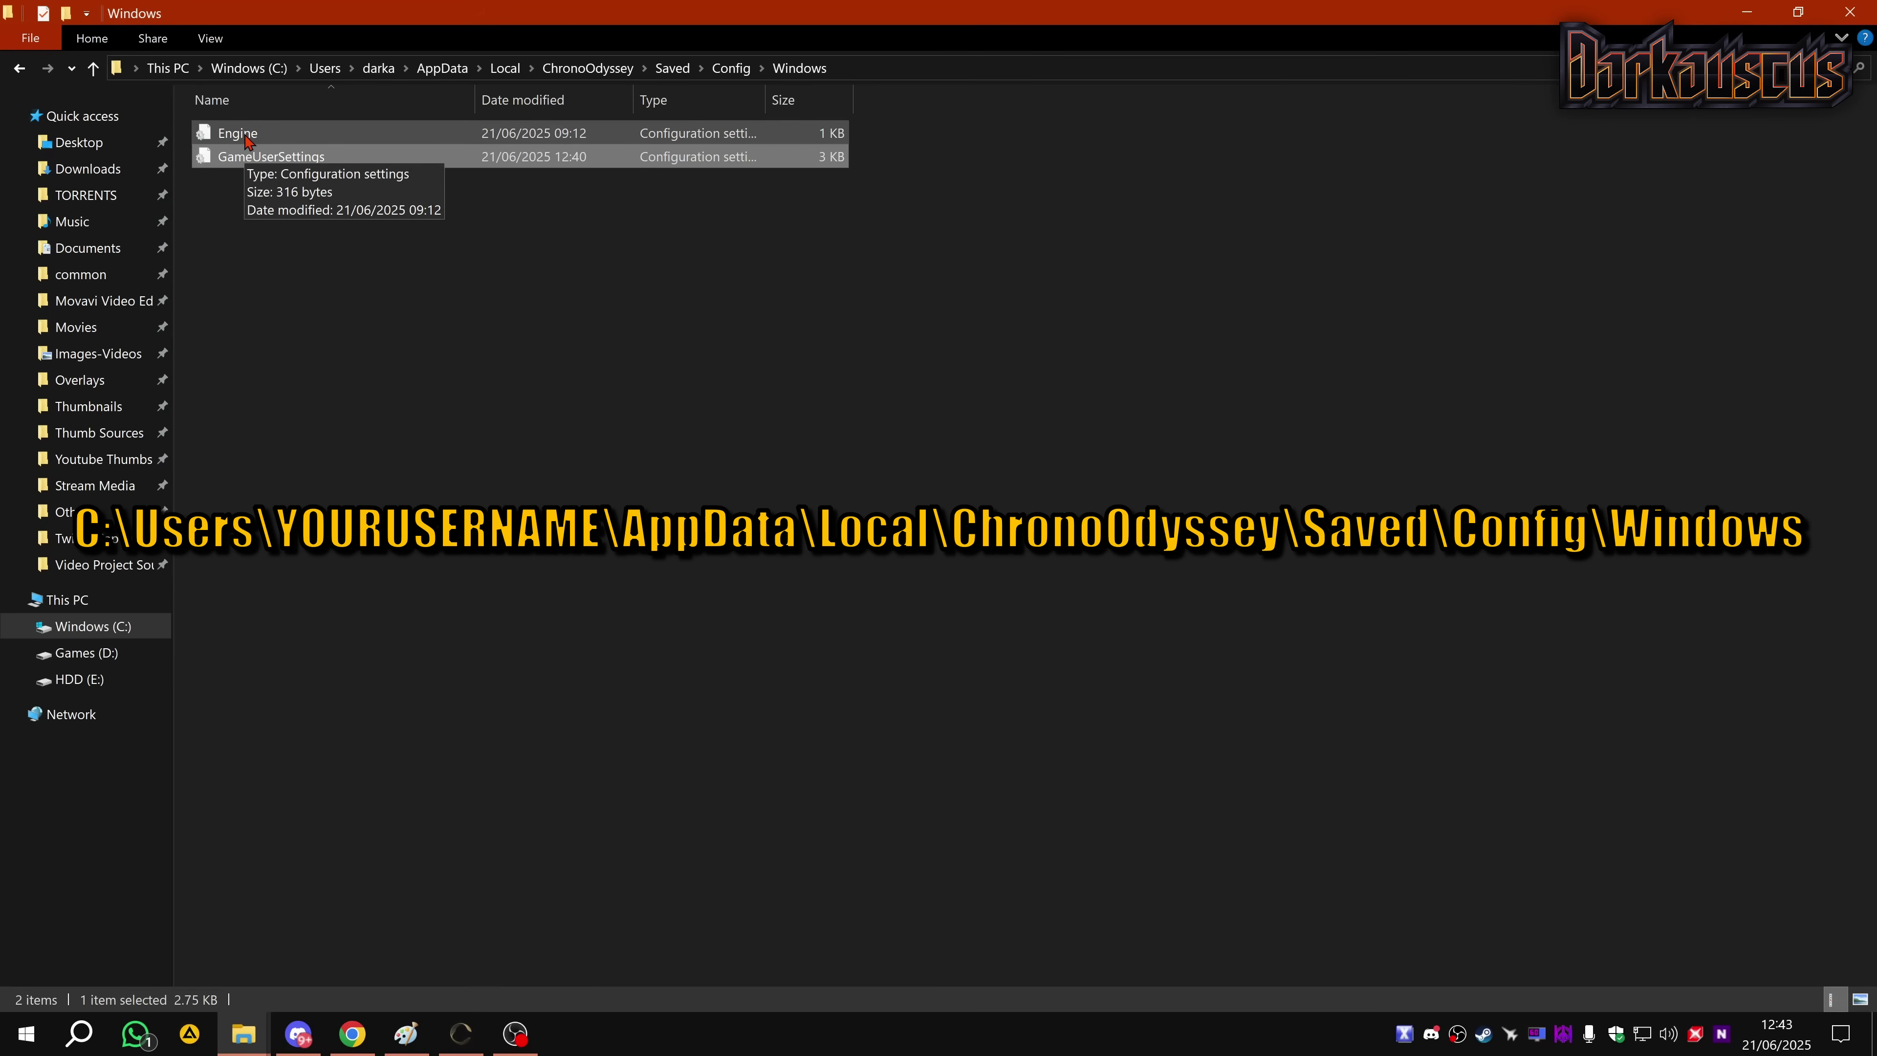
click(381, 140)
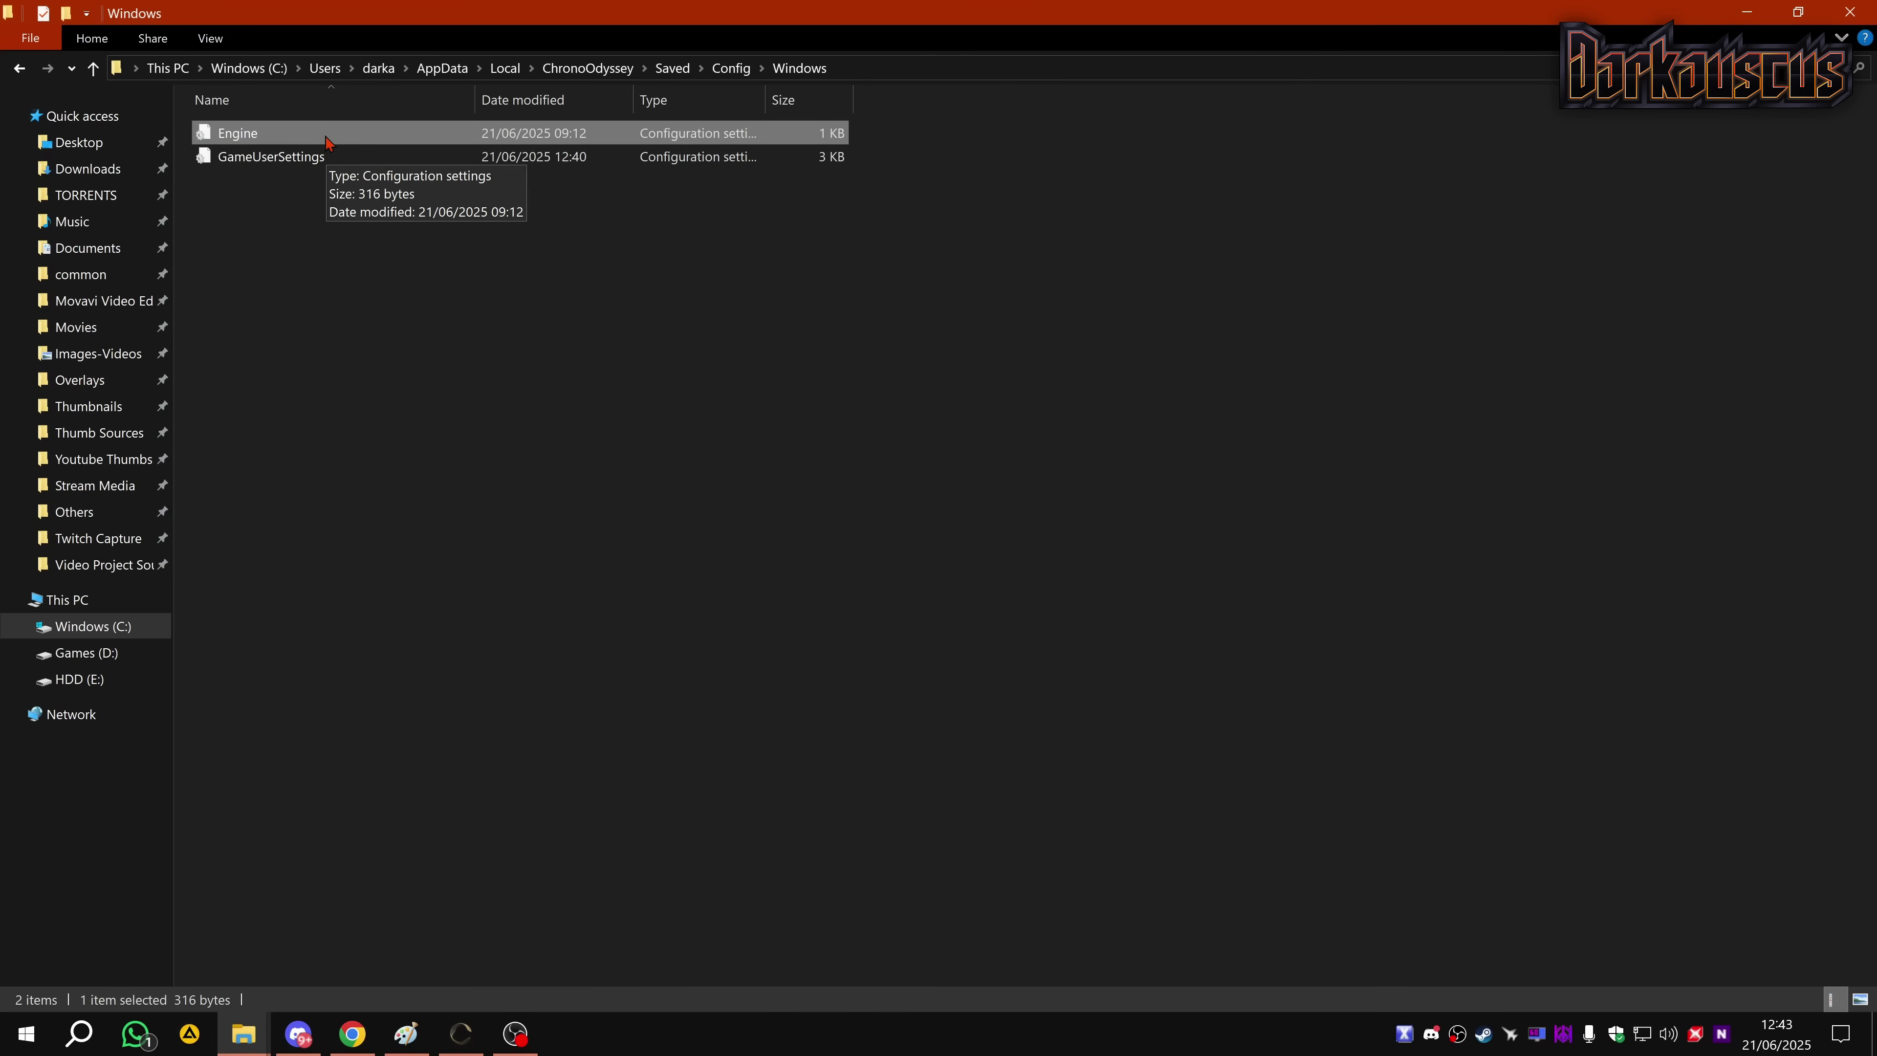
double_click(283, 137)
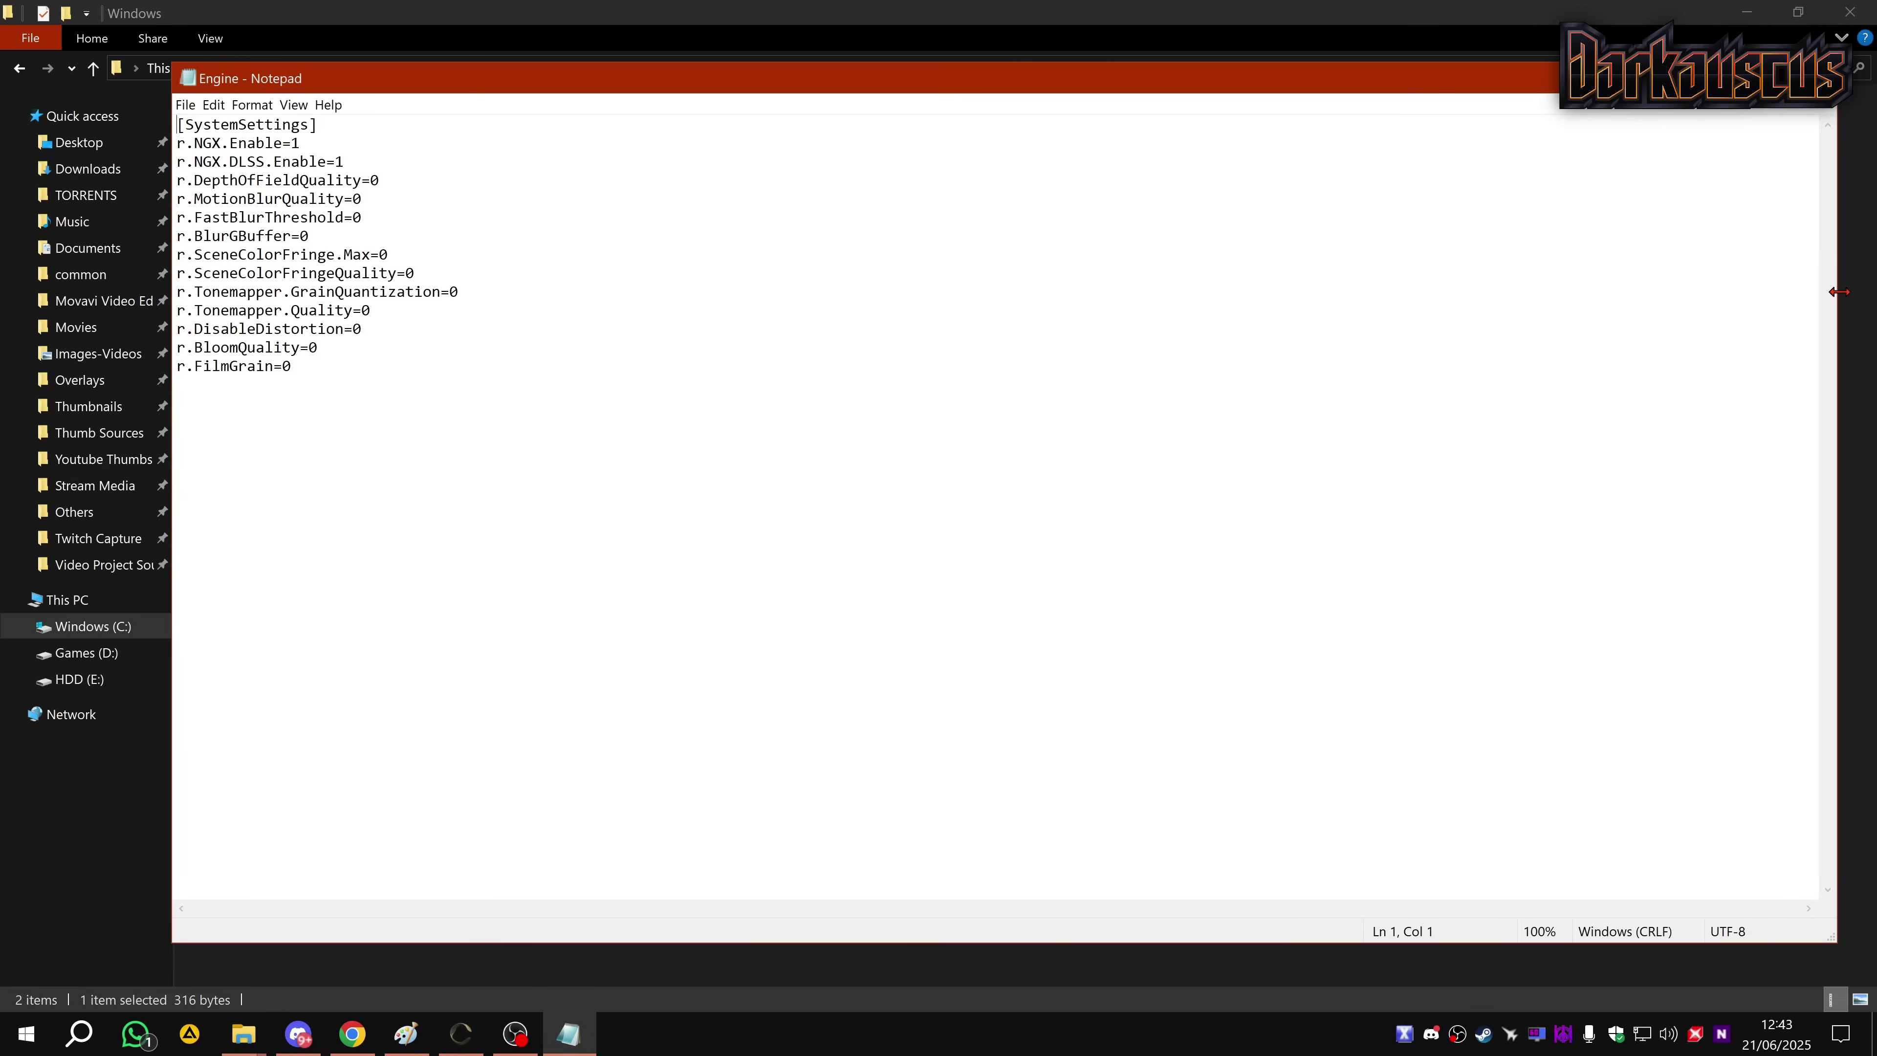
drag(1839, 291, 1156, 373)
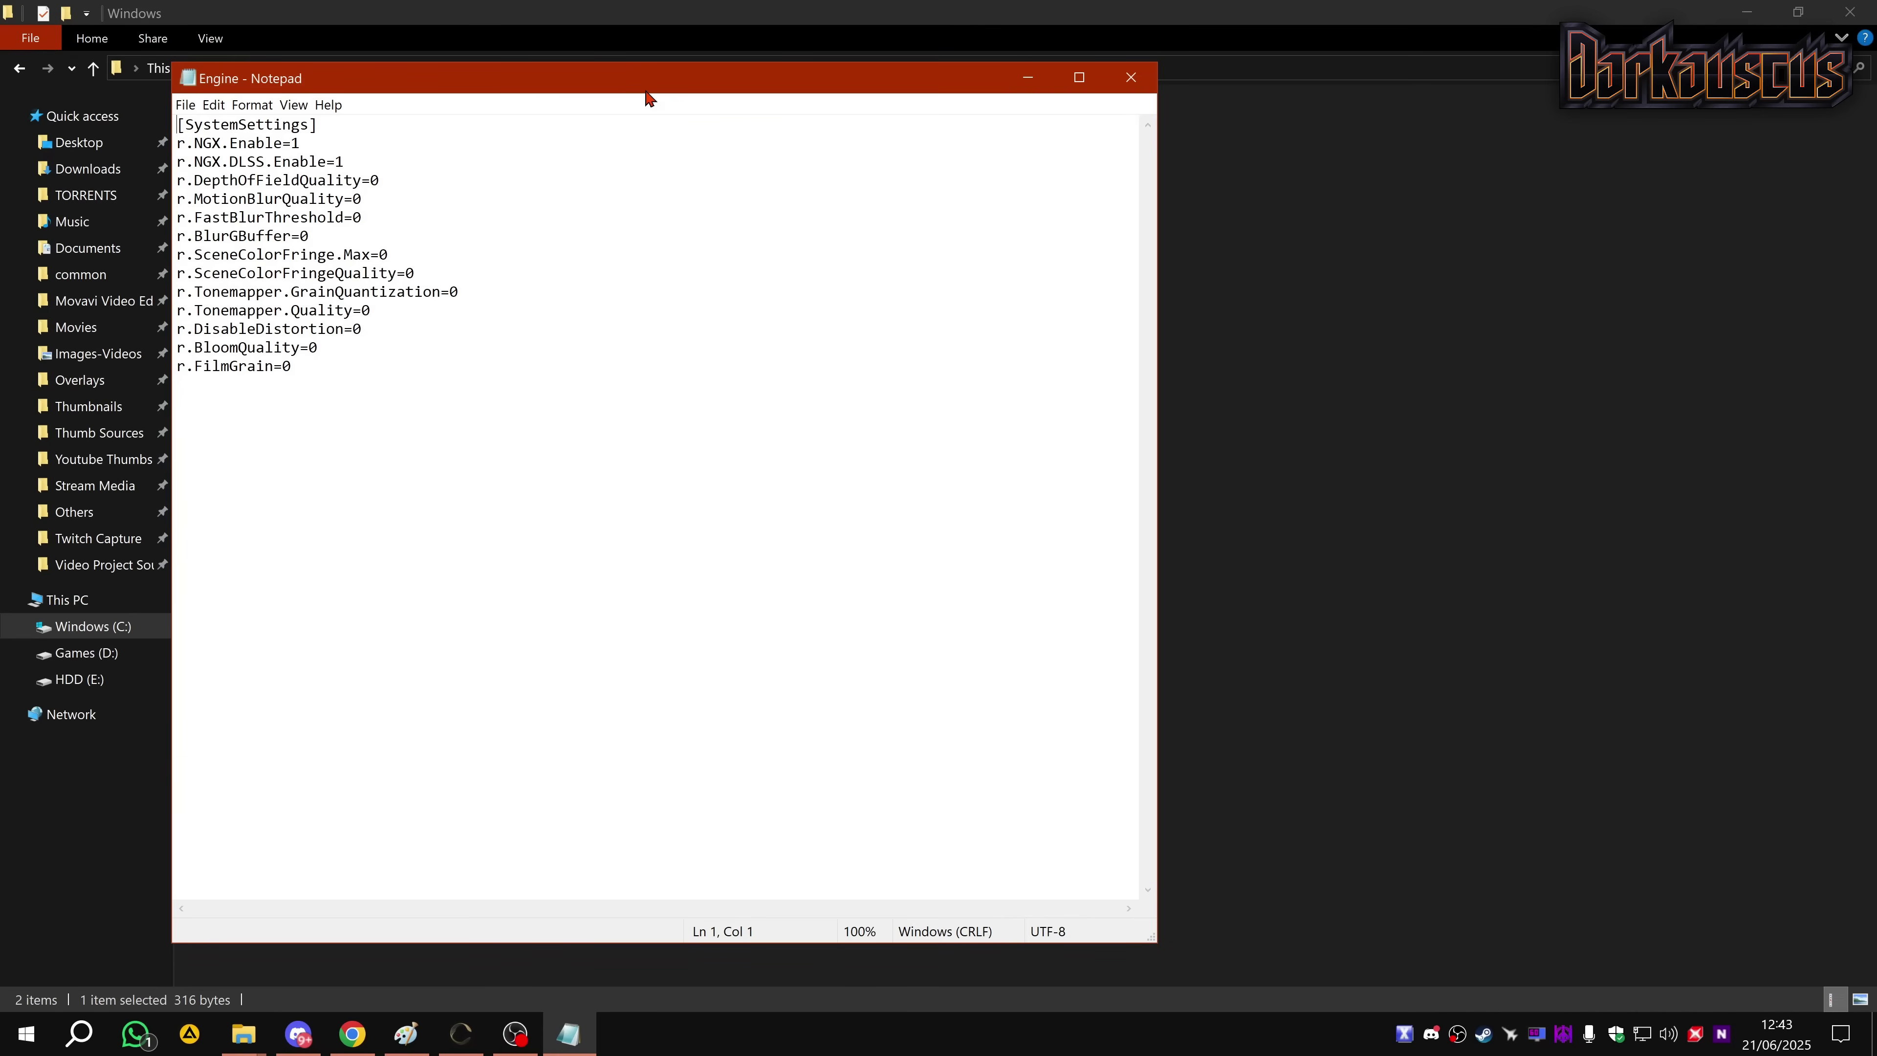
Highlight all the Engine file's settings, then only the r.NGX.Enable=1 and r.NGX.DLSS.Enable=1 lines
drag(325, 368, 170, 116)
click(344, 377)
drag(352, 163, 178, 142)
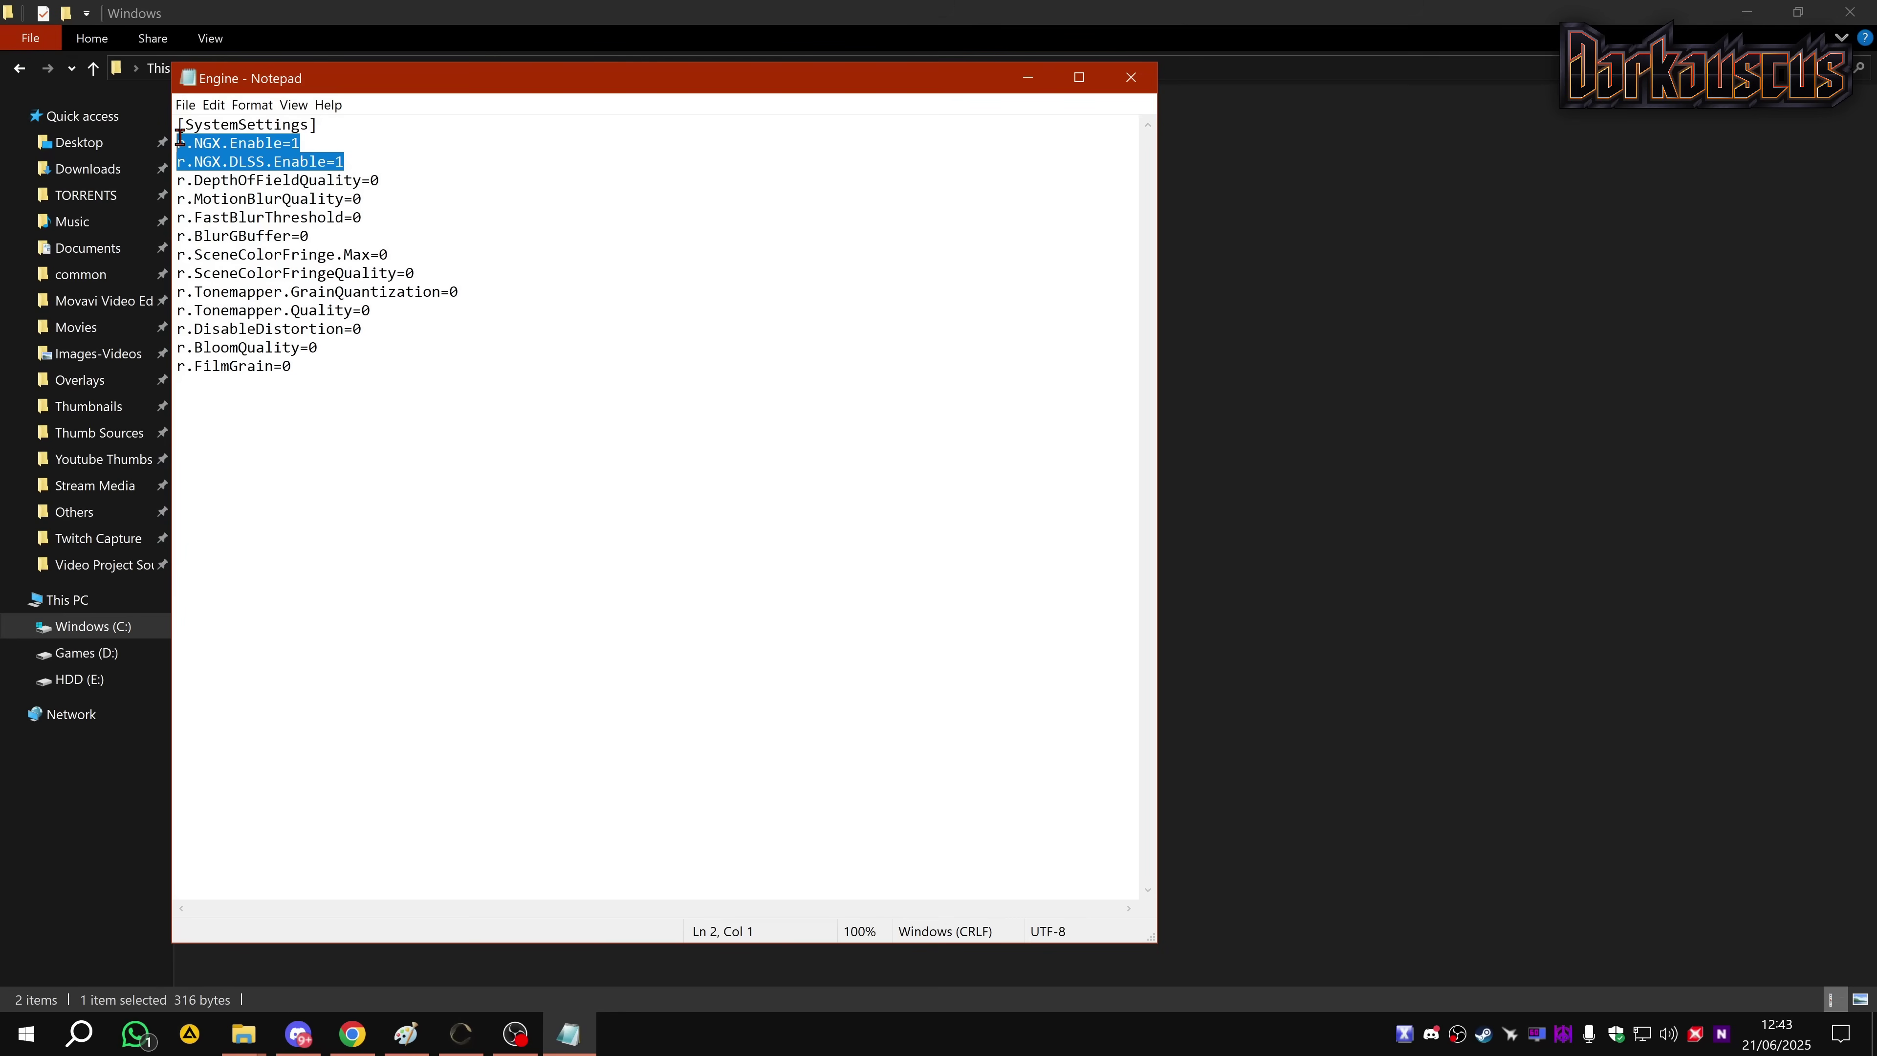
Highlight the Engine file's settings from r.DepthOfFieldQuality=0 to r.FilmGrain=0, and the complete [SystemSettings] block
click(352, 392)
drag(344, 379, 172, 180)
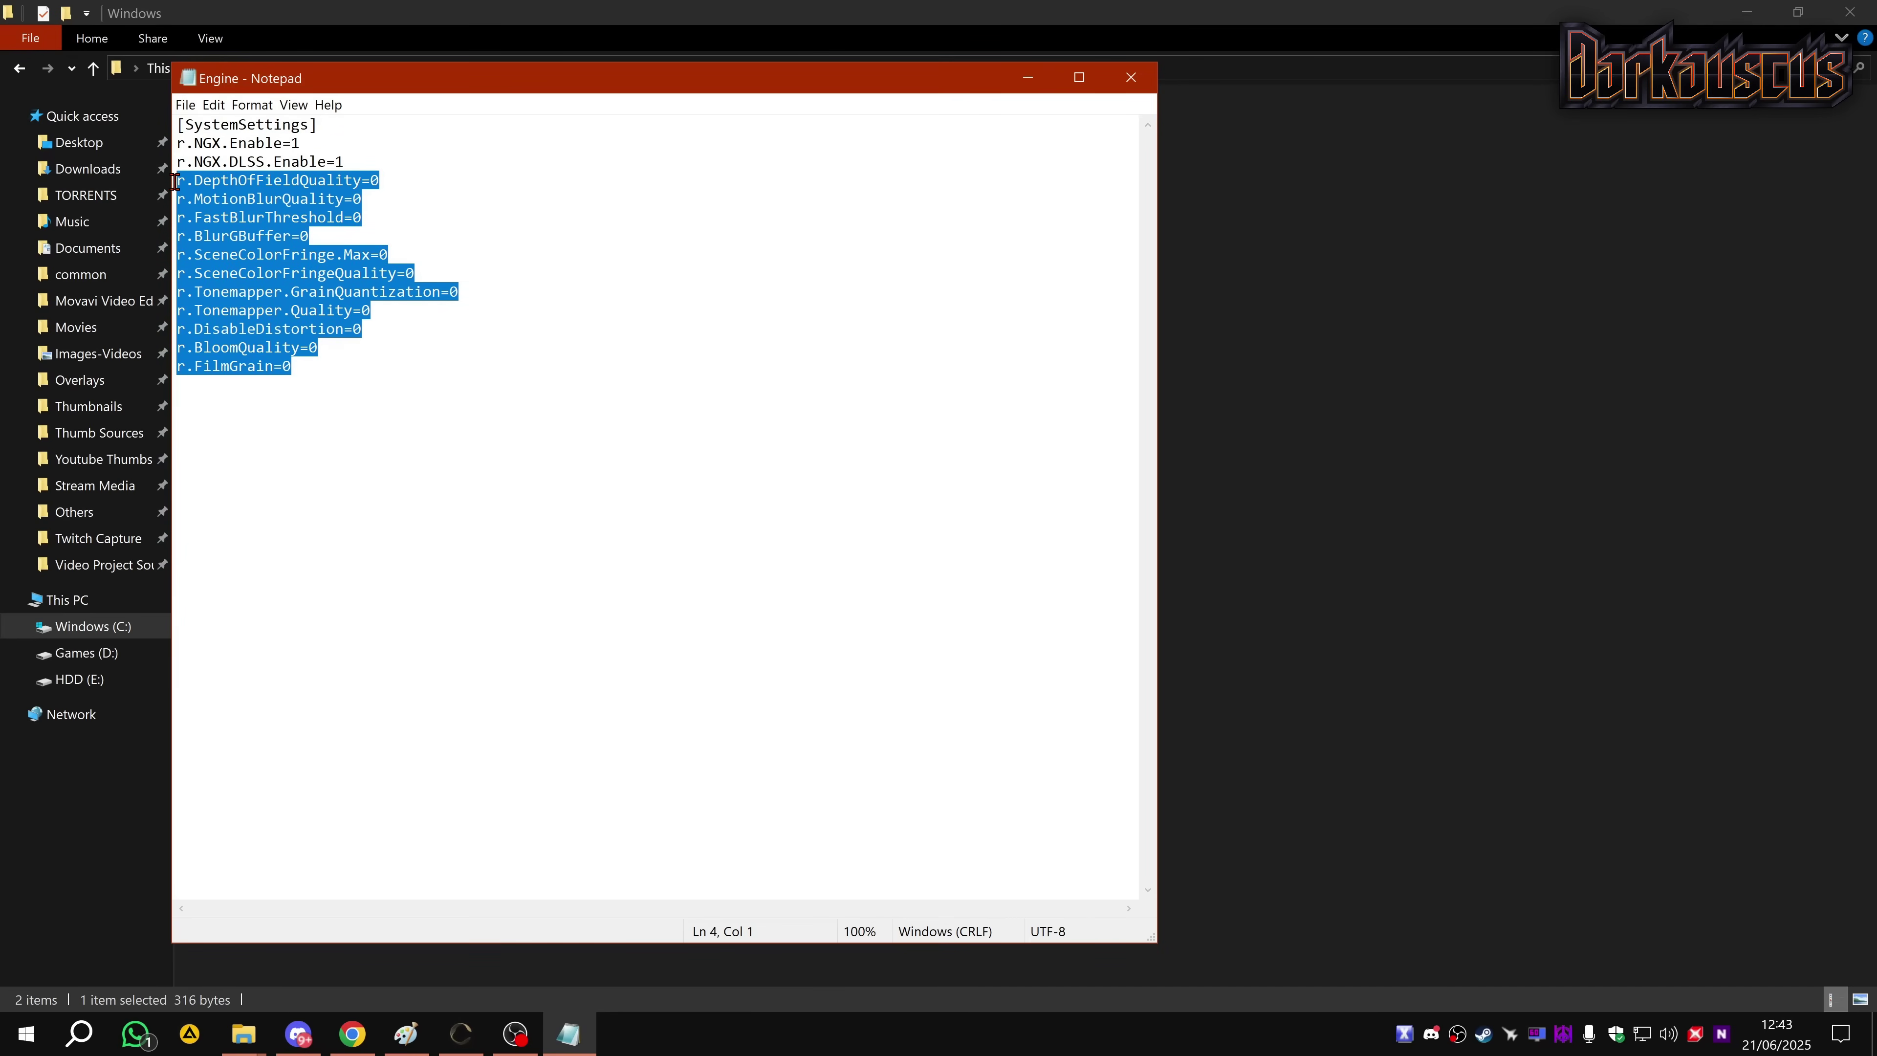
click(279, 441)
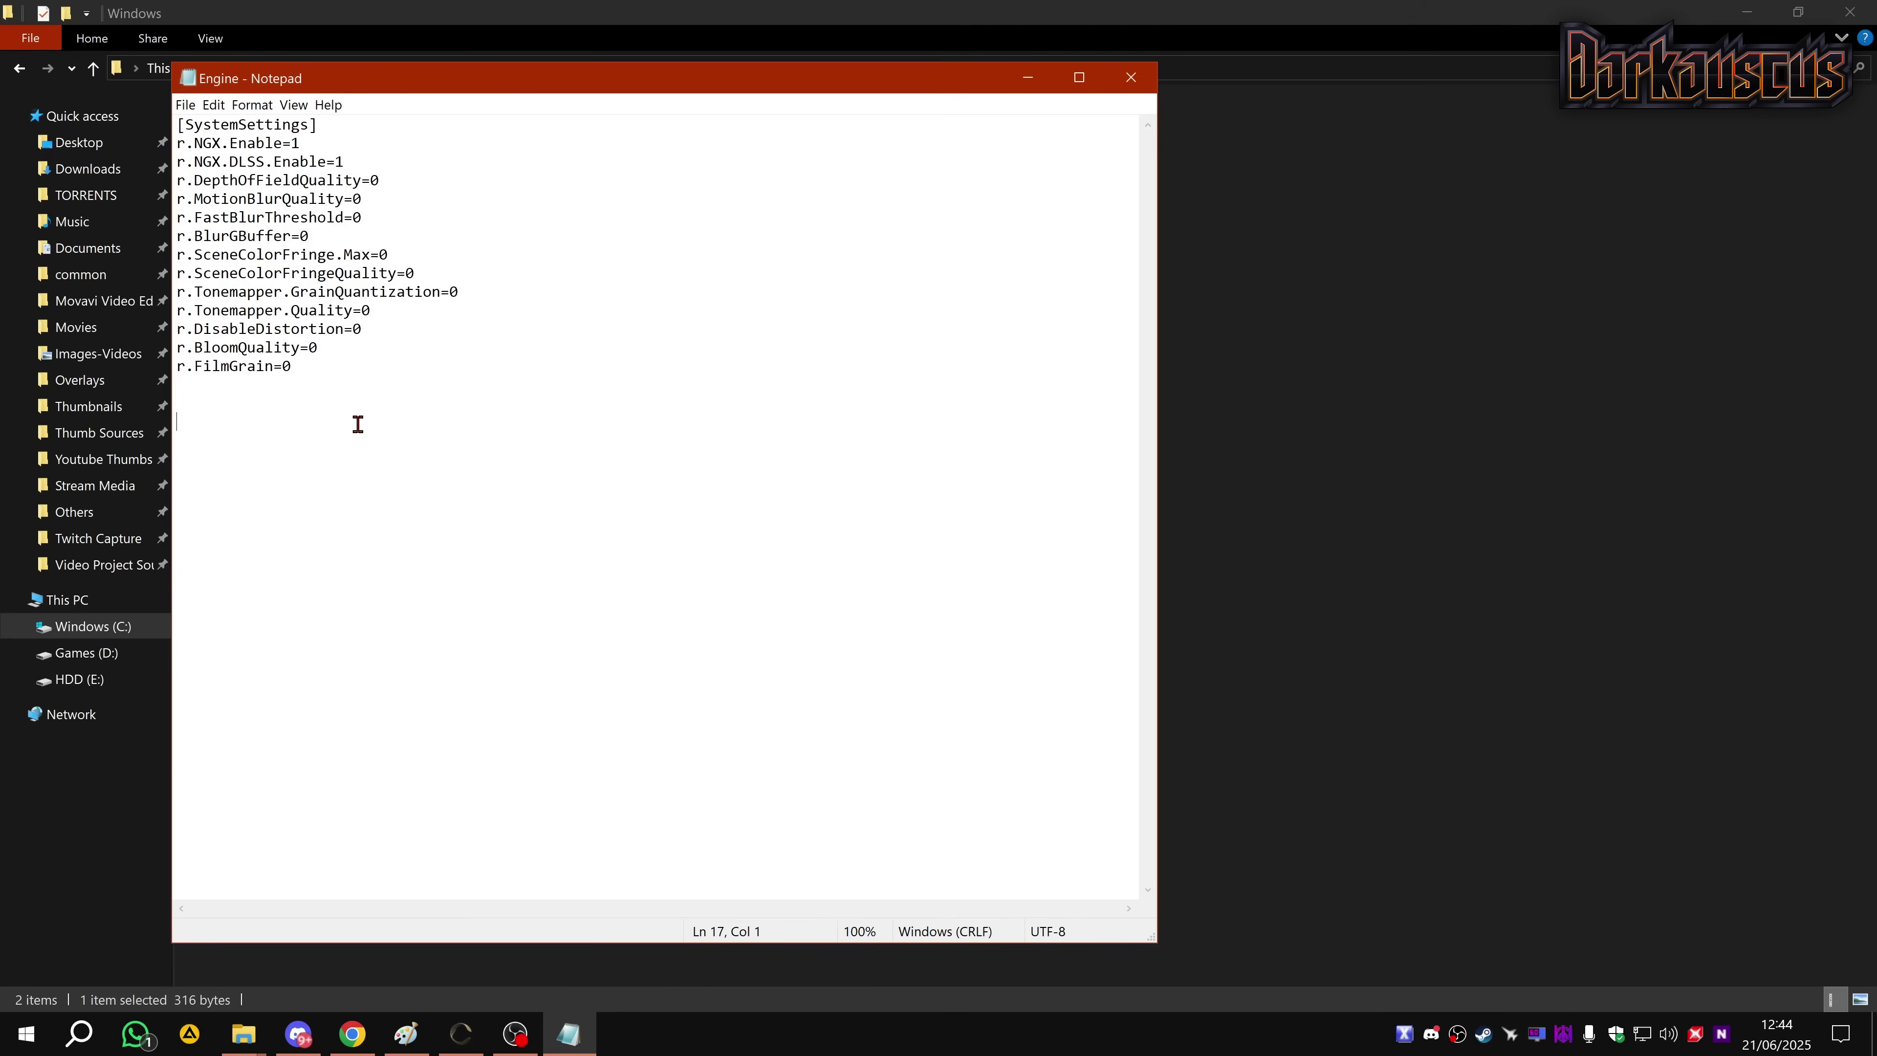
drag(317, 384, 183, 179)
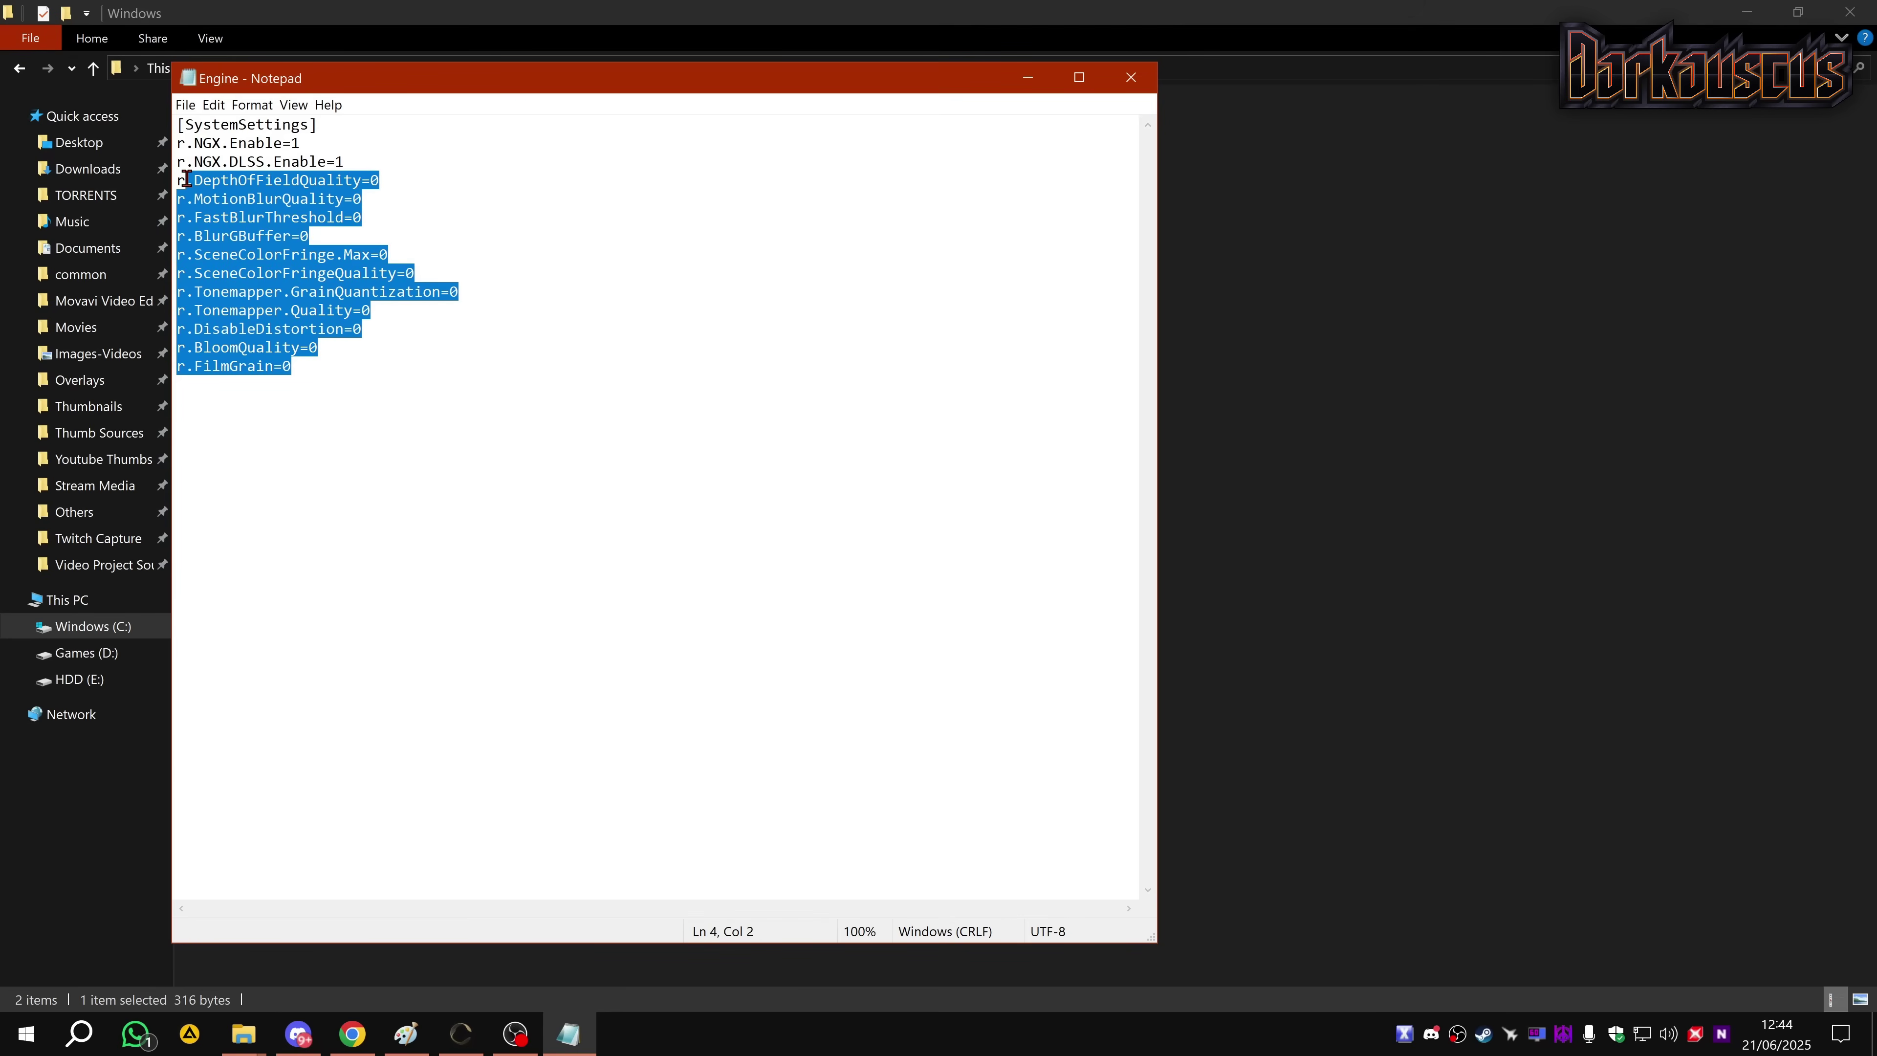
click(289, 419)
drag(330, 372, 181, 125)
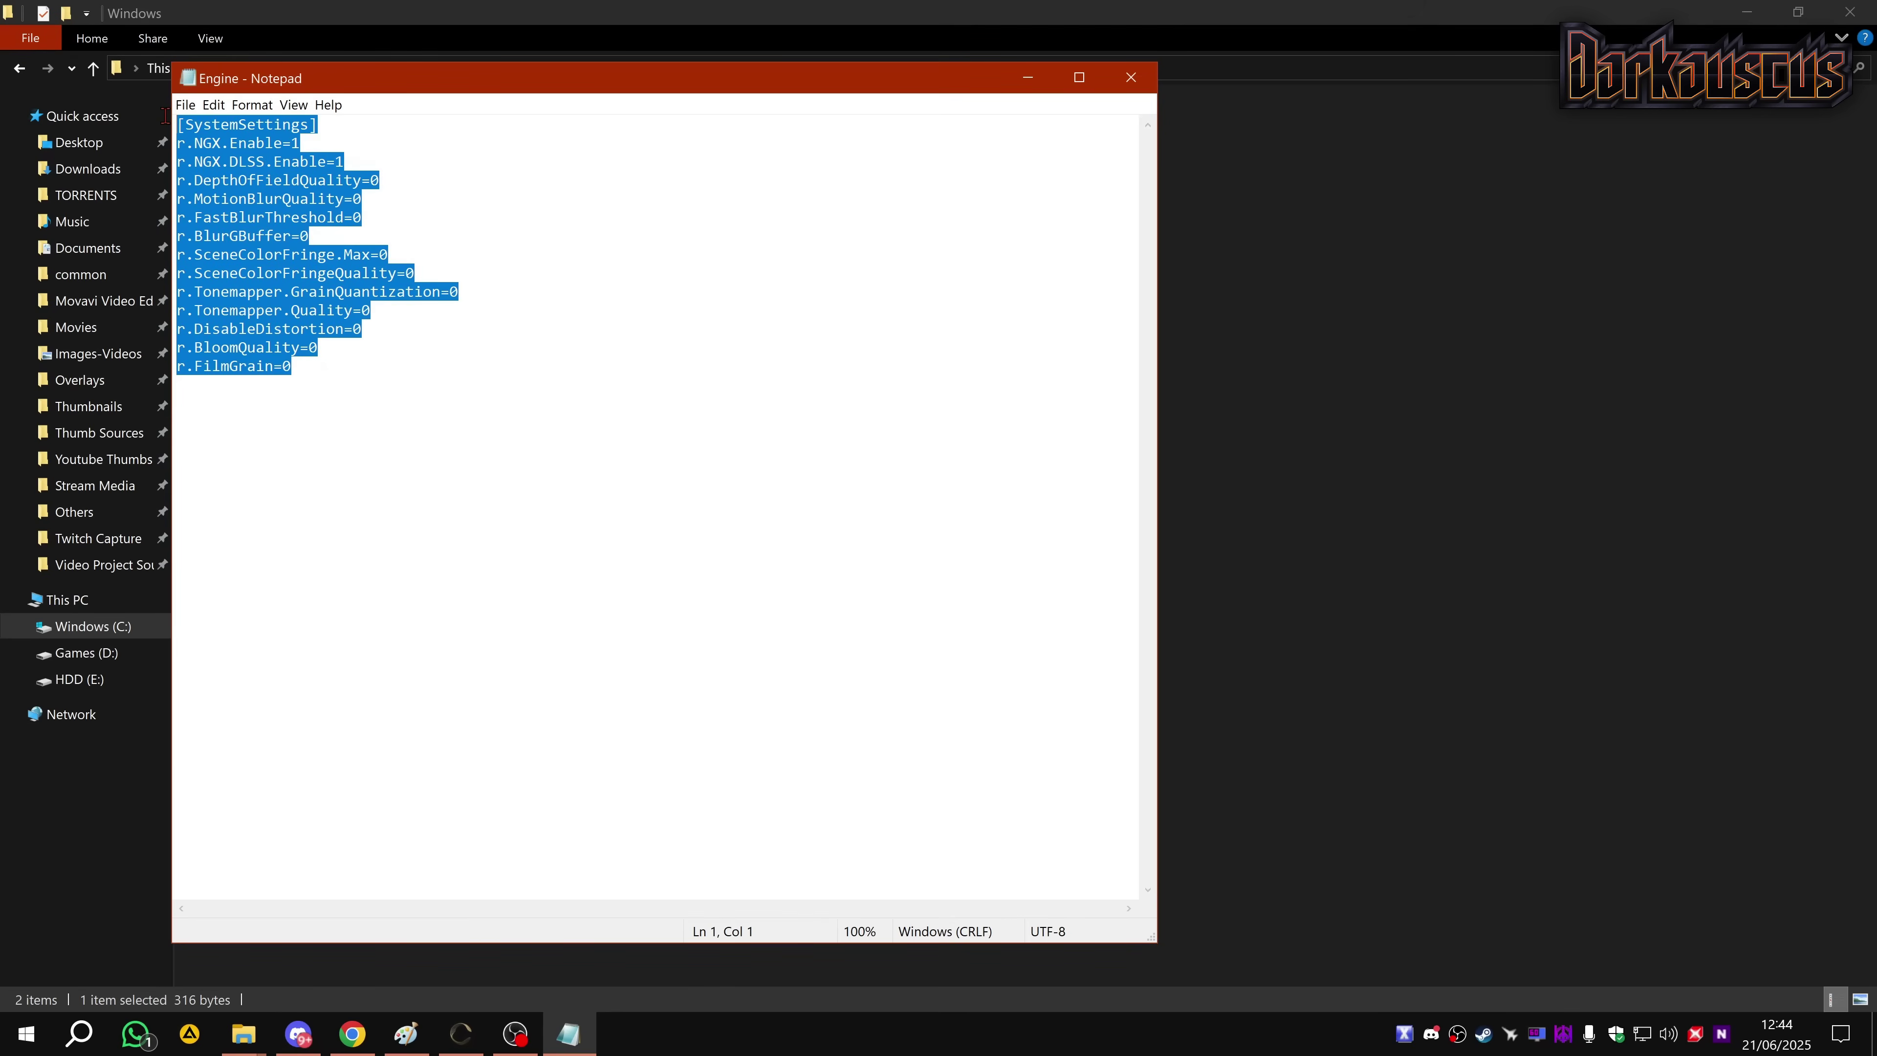
click(274, 427)
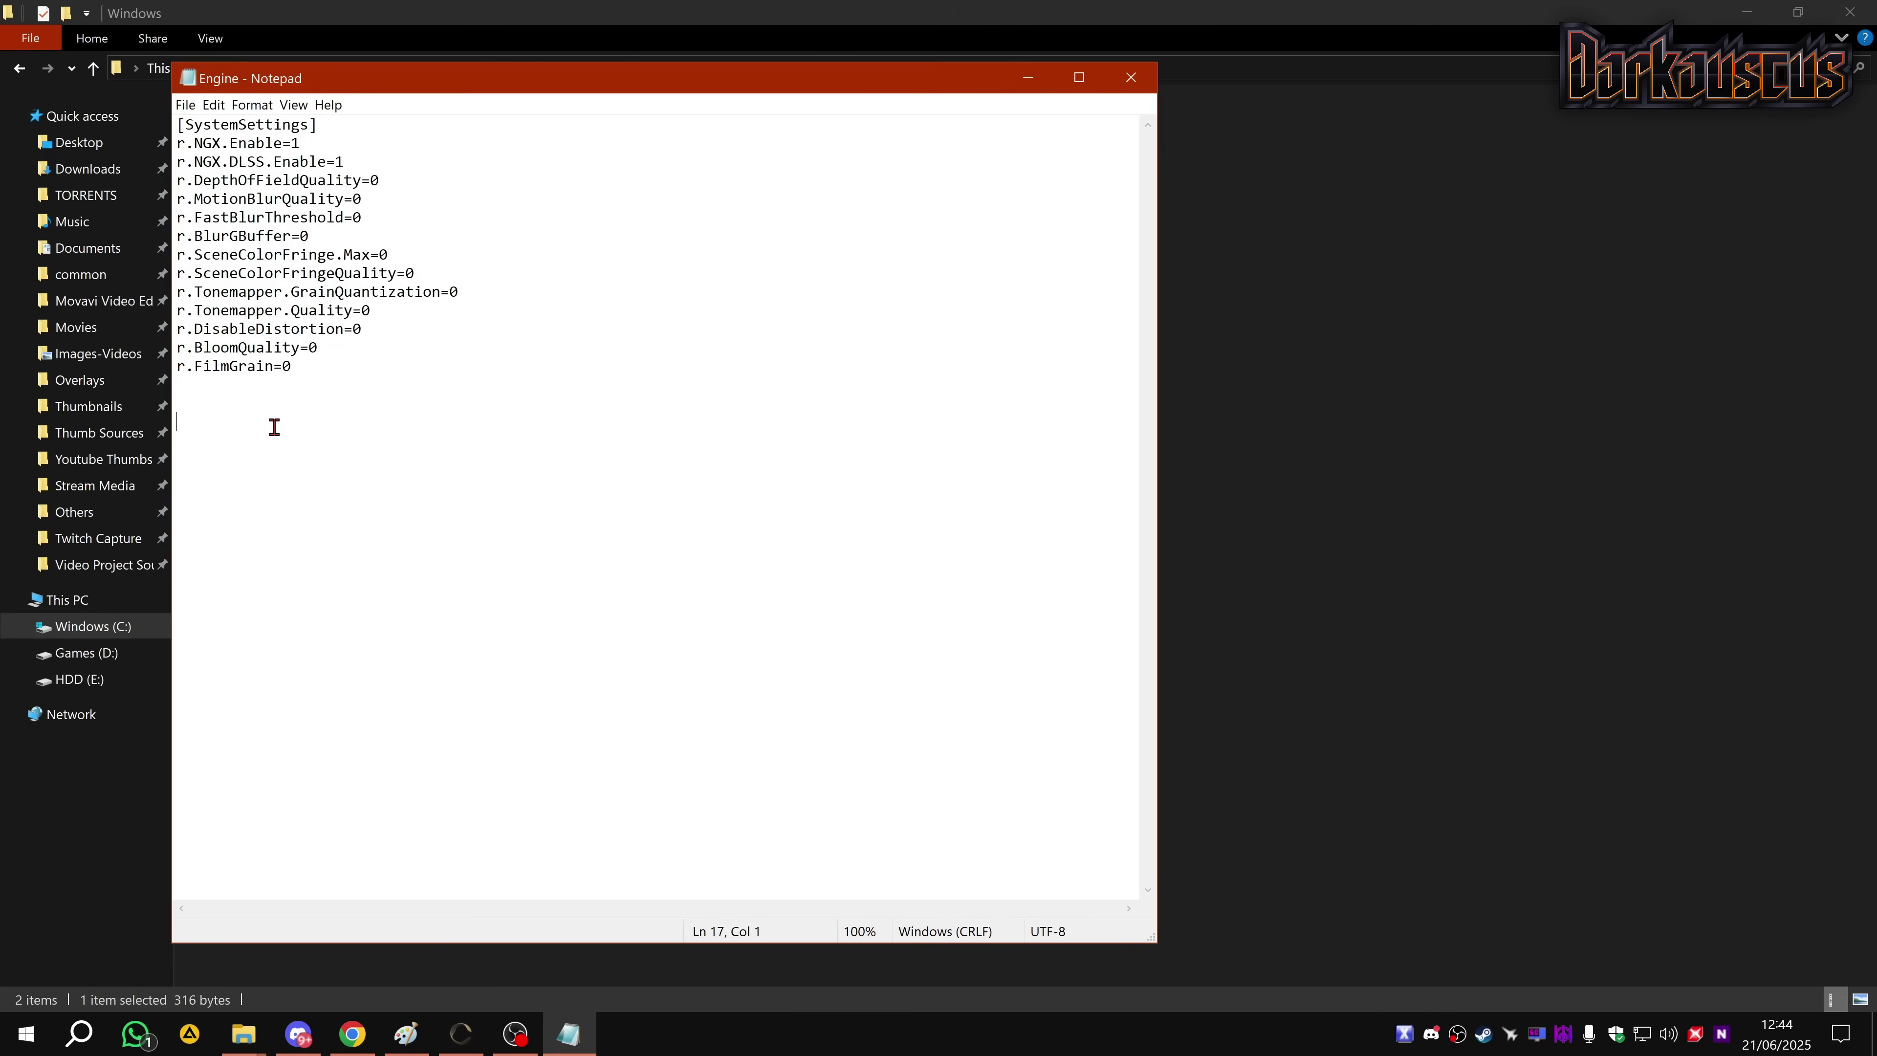
Close the Engine file and check the Read-only attribute in its file properties without changing it
click(1129, 79)
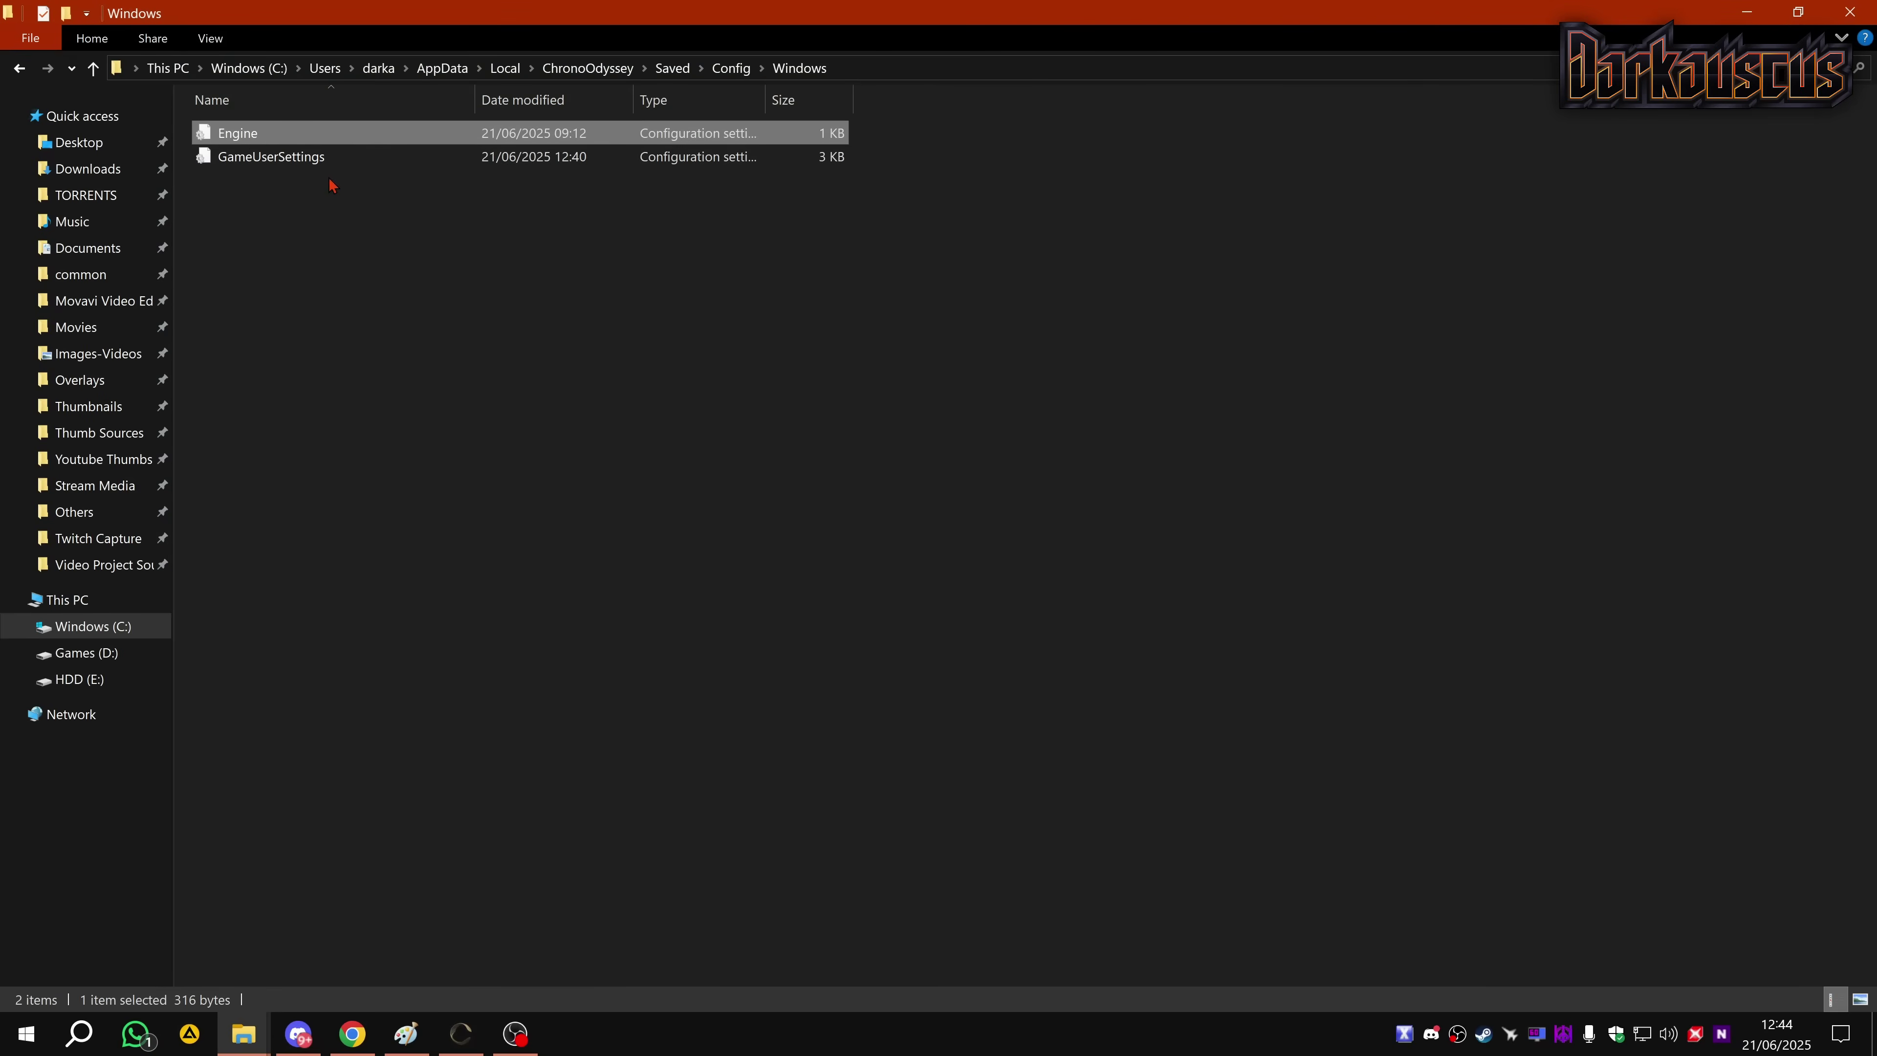
right_click(239, 130)
click(366, 603)
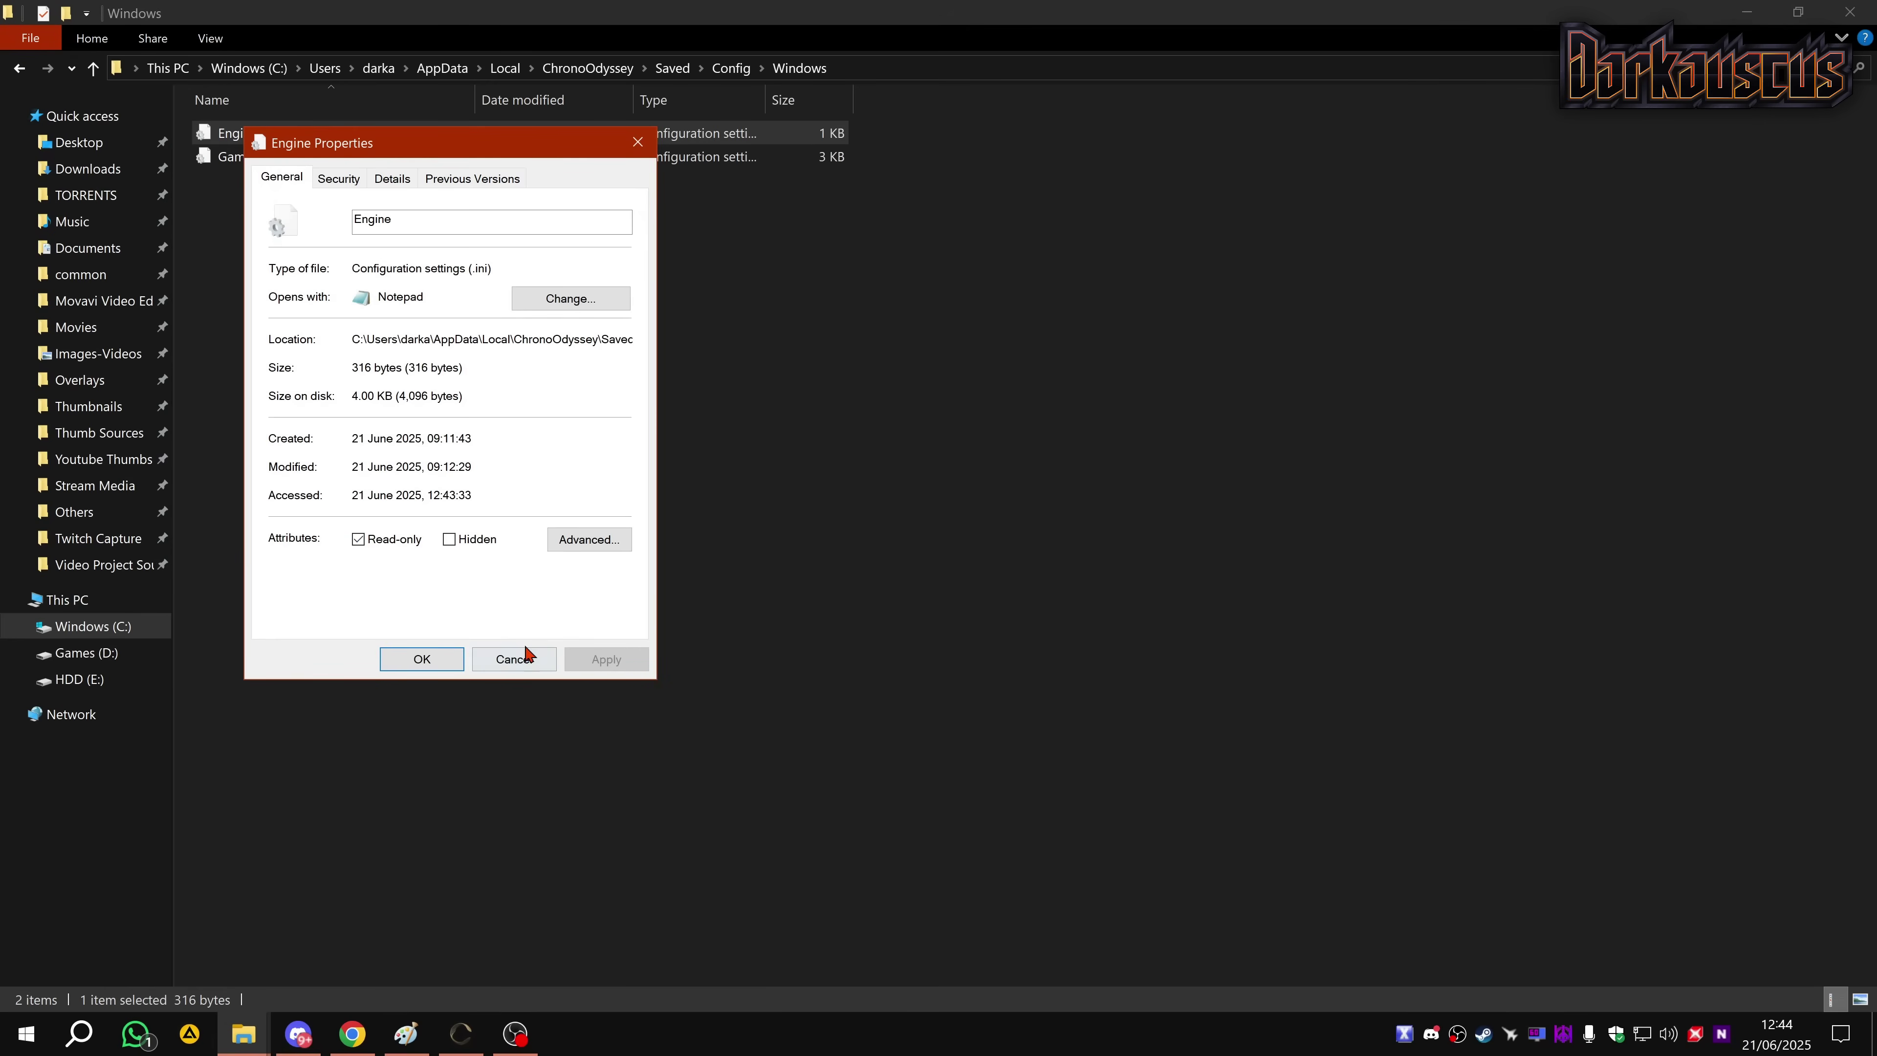
click(510, 657)
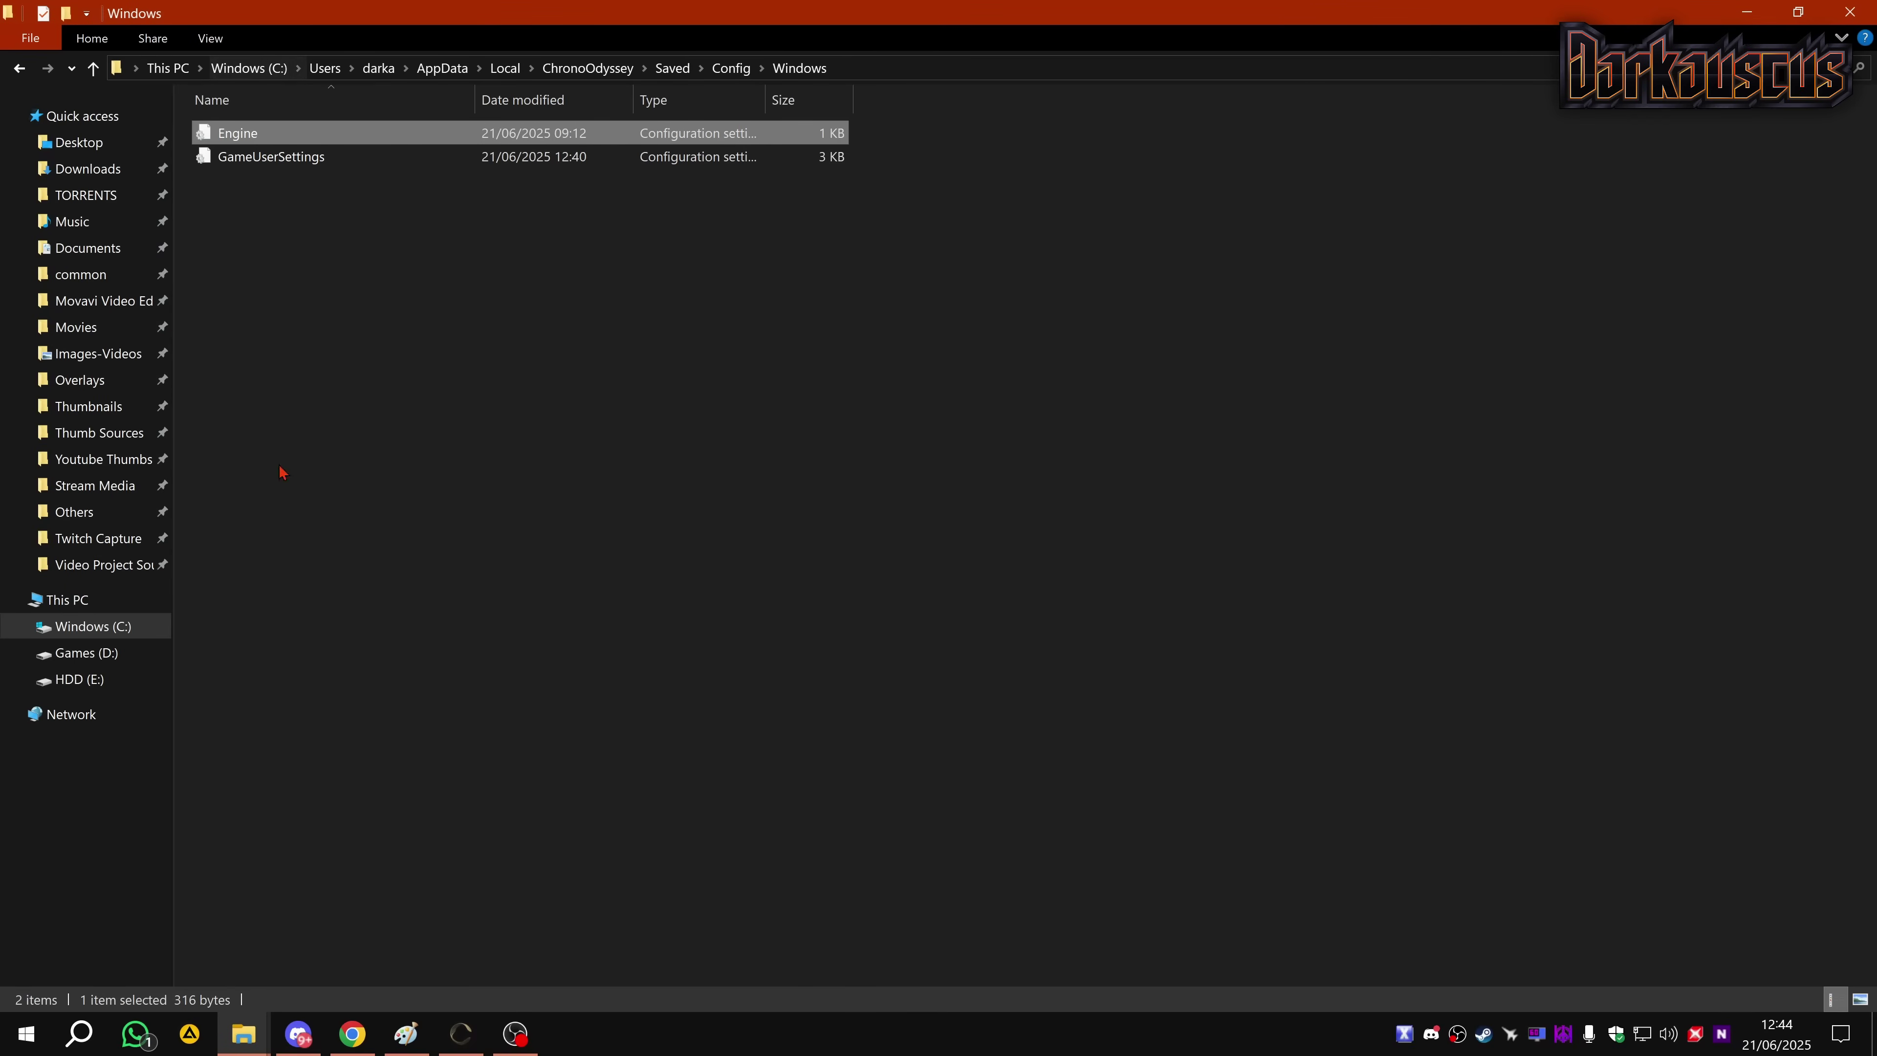
Switch to Chrono Odyssey and review the Resolution Scale, Global Illumination and Shadow Detail options in its Display settings
click(461, 1034)
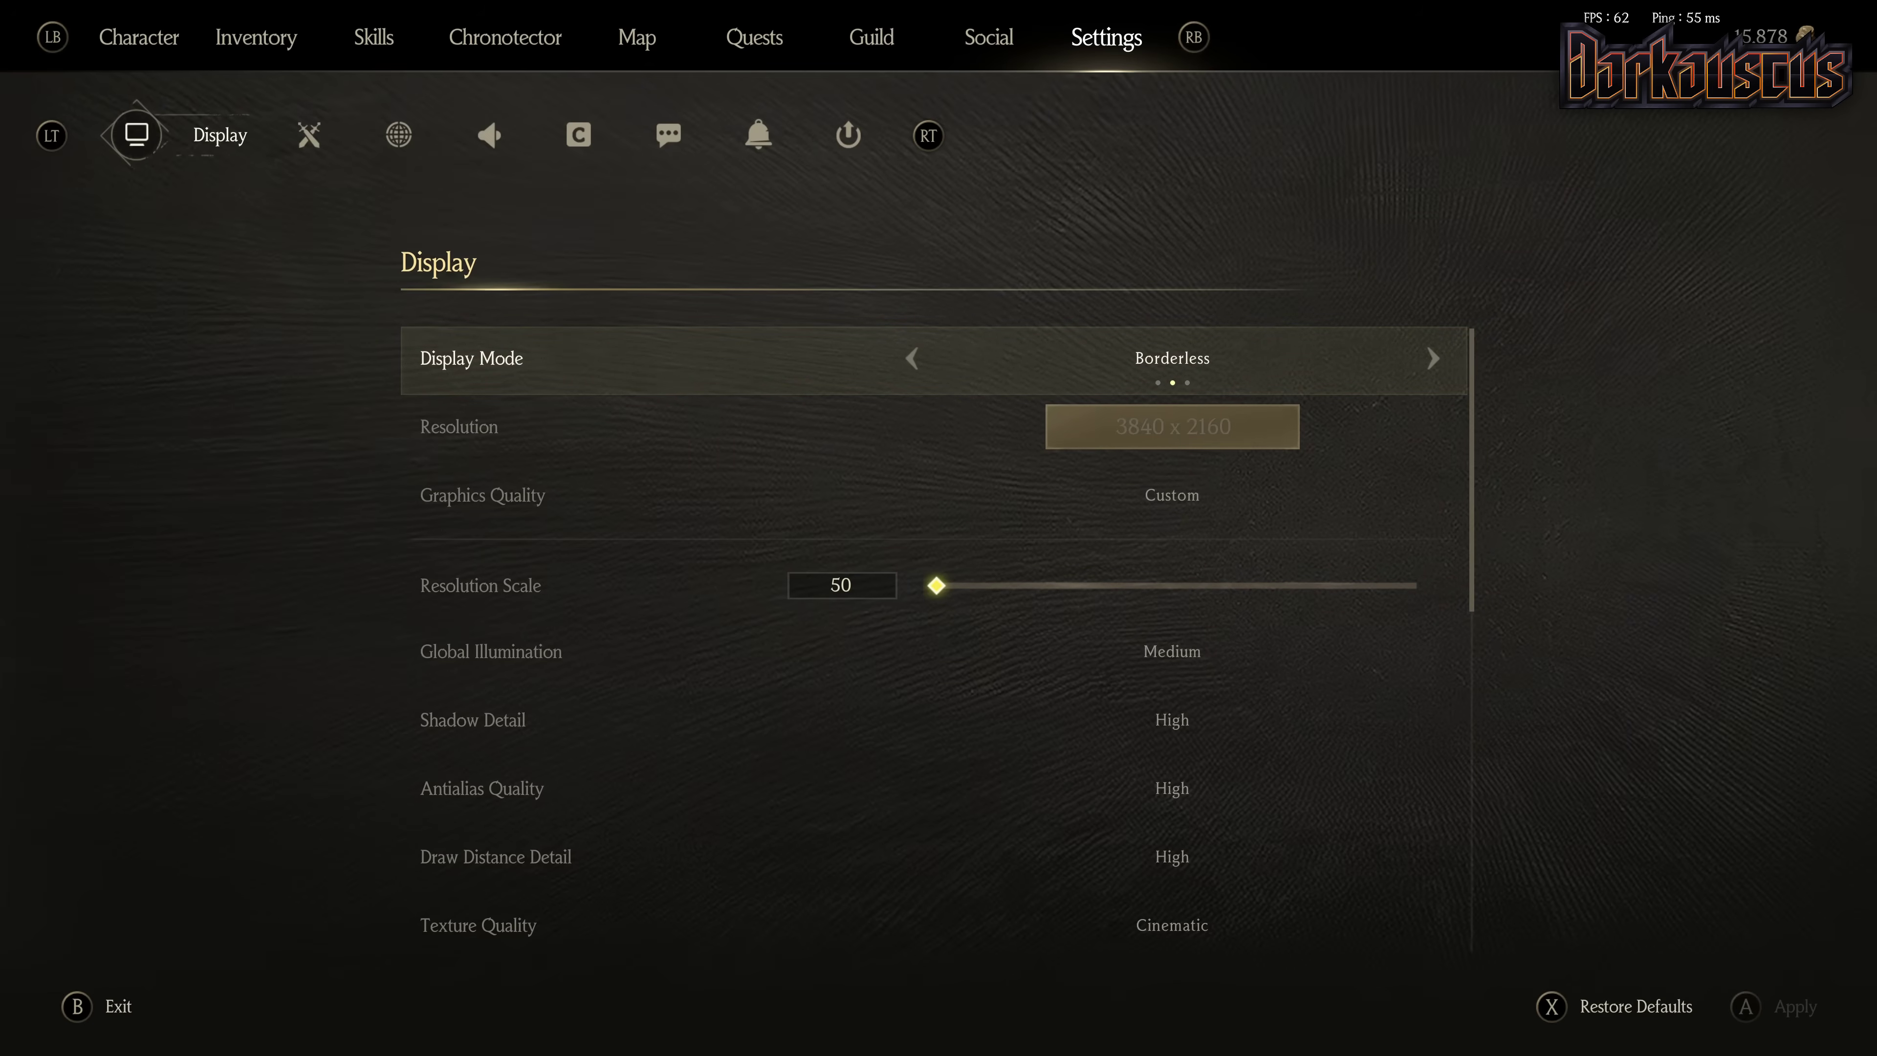
key(Down)
key(Down)
key(Down)
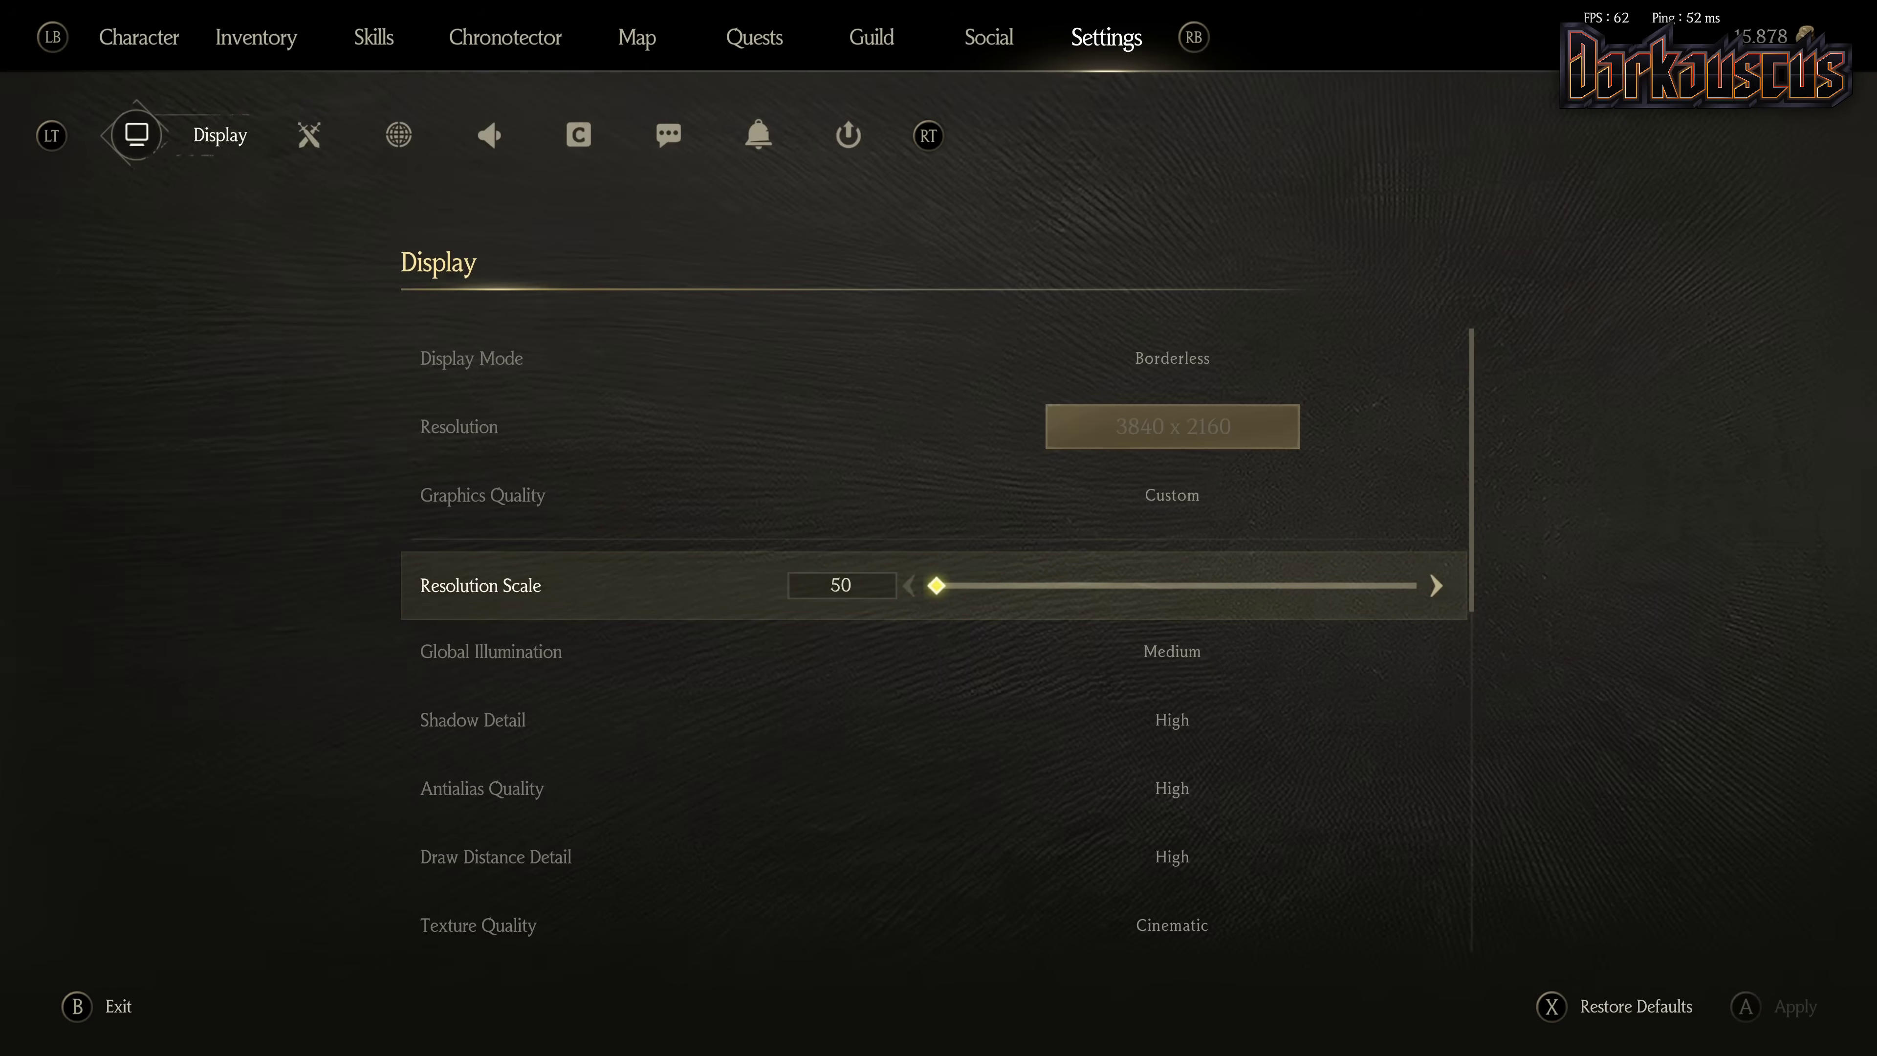
click(491, 651)
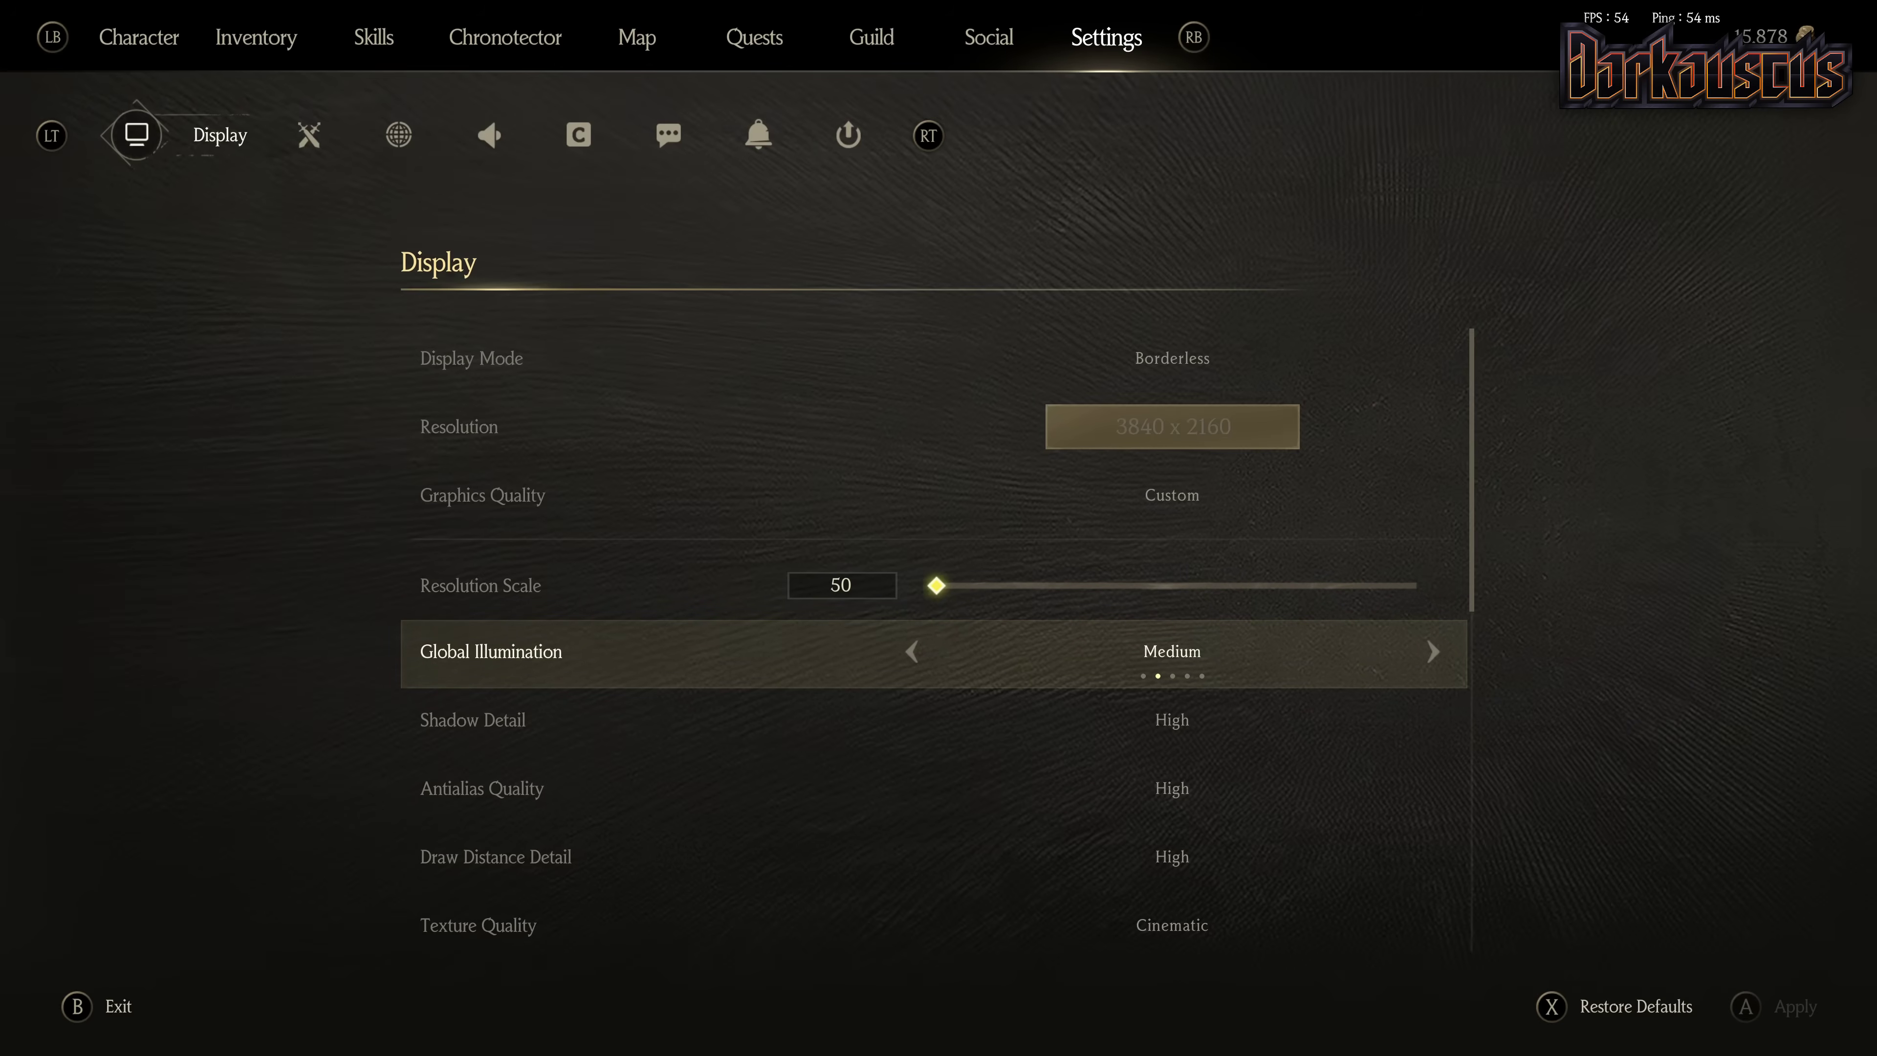
click(473, 719)
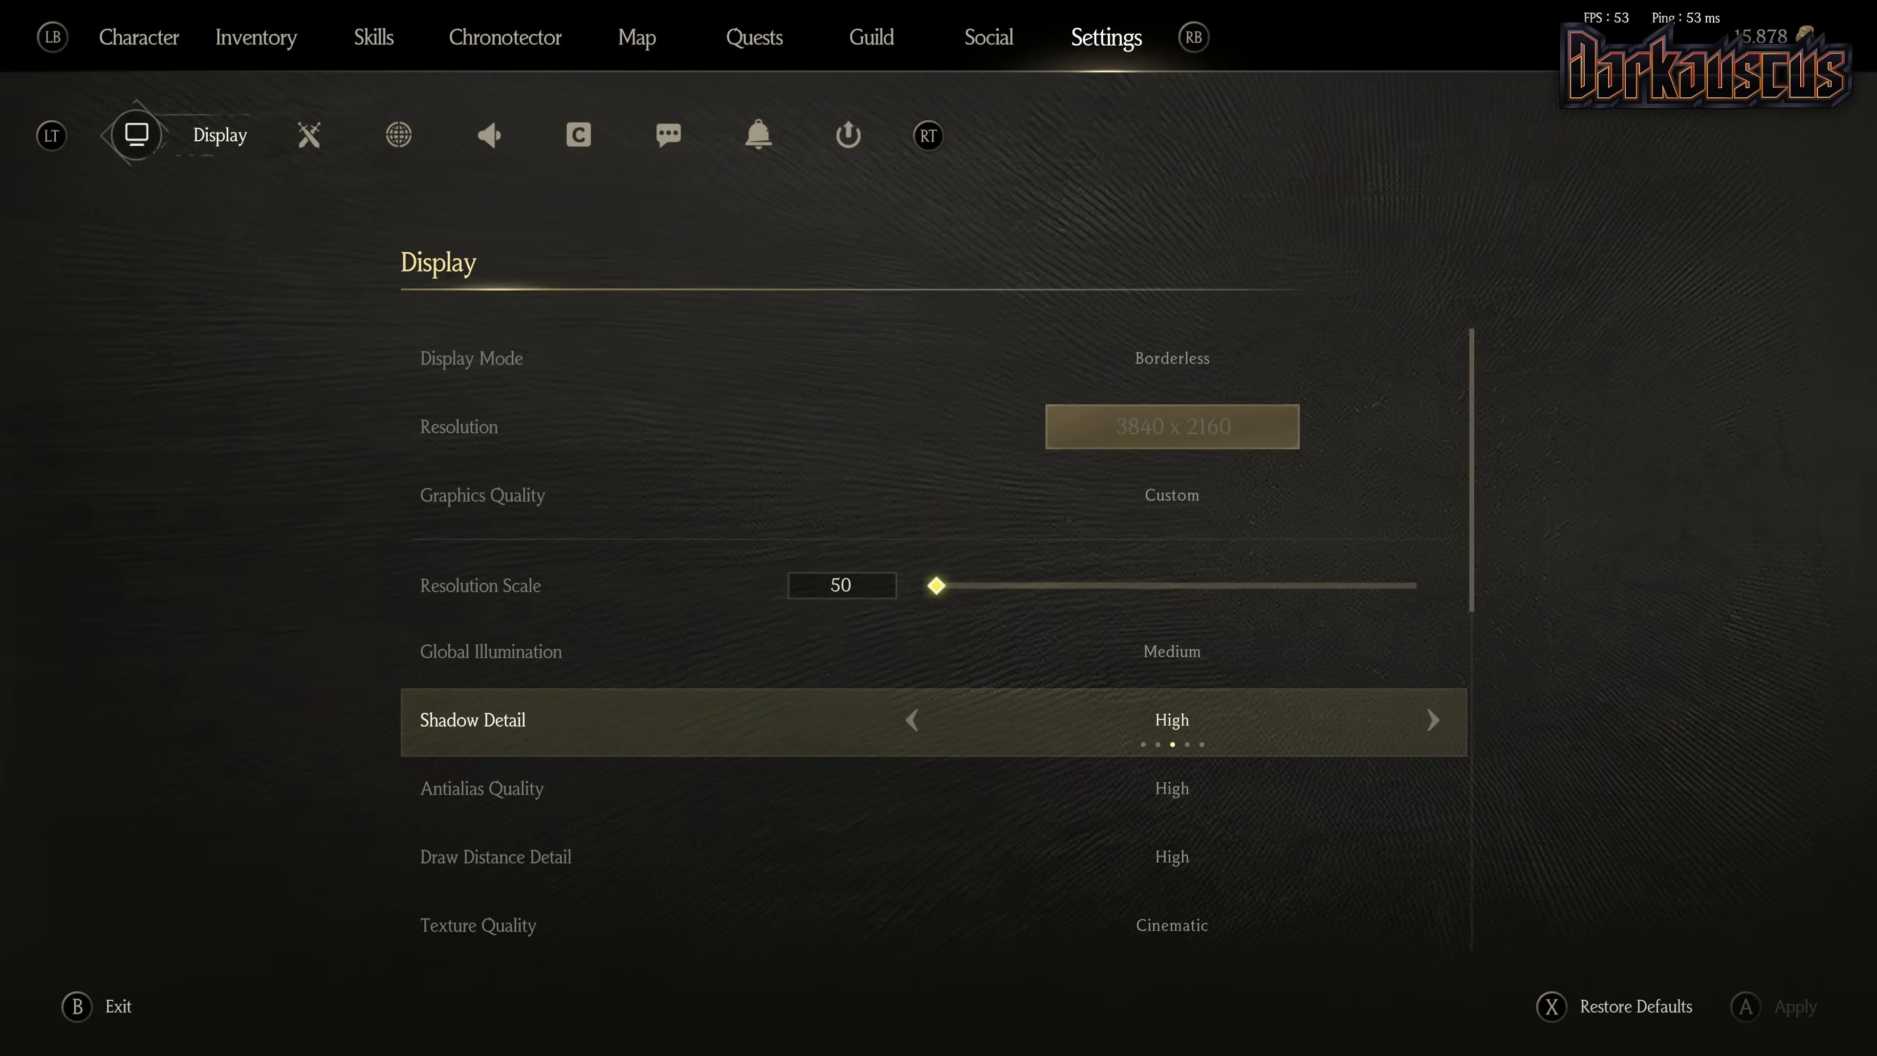
Review the Texture Quality, Effects Detail, Reflection Quality and Post-processing Quality options in the Display settings
key(Up)
key(Down)
key(Down)
key(Down)
key(Down)
key(Down)
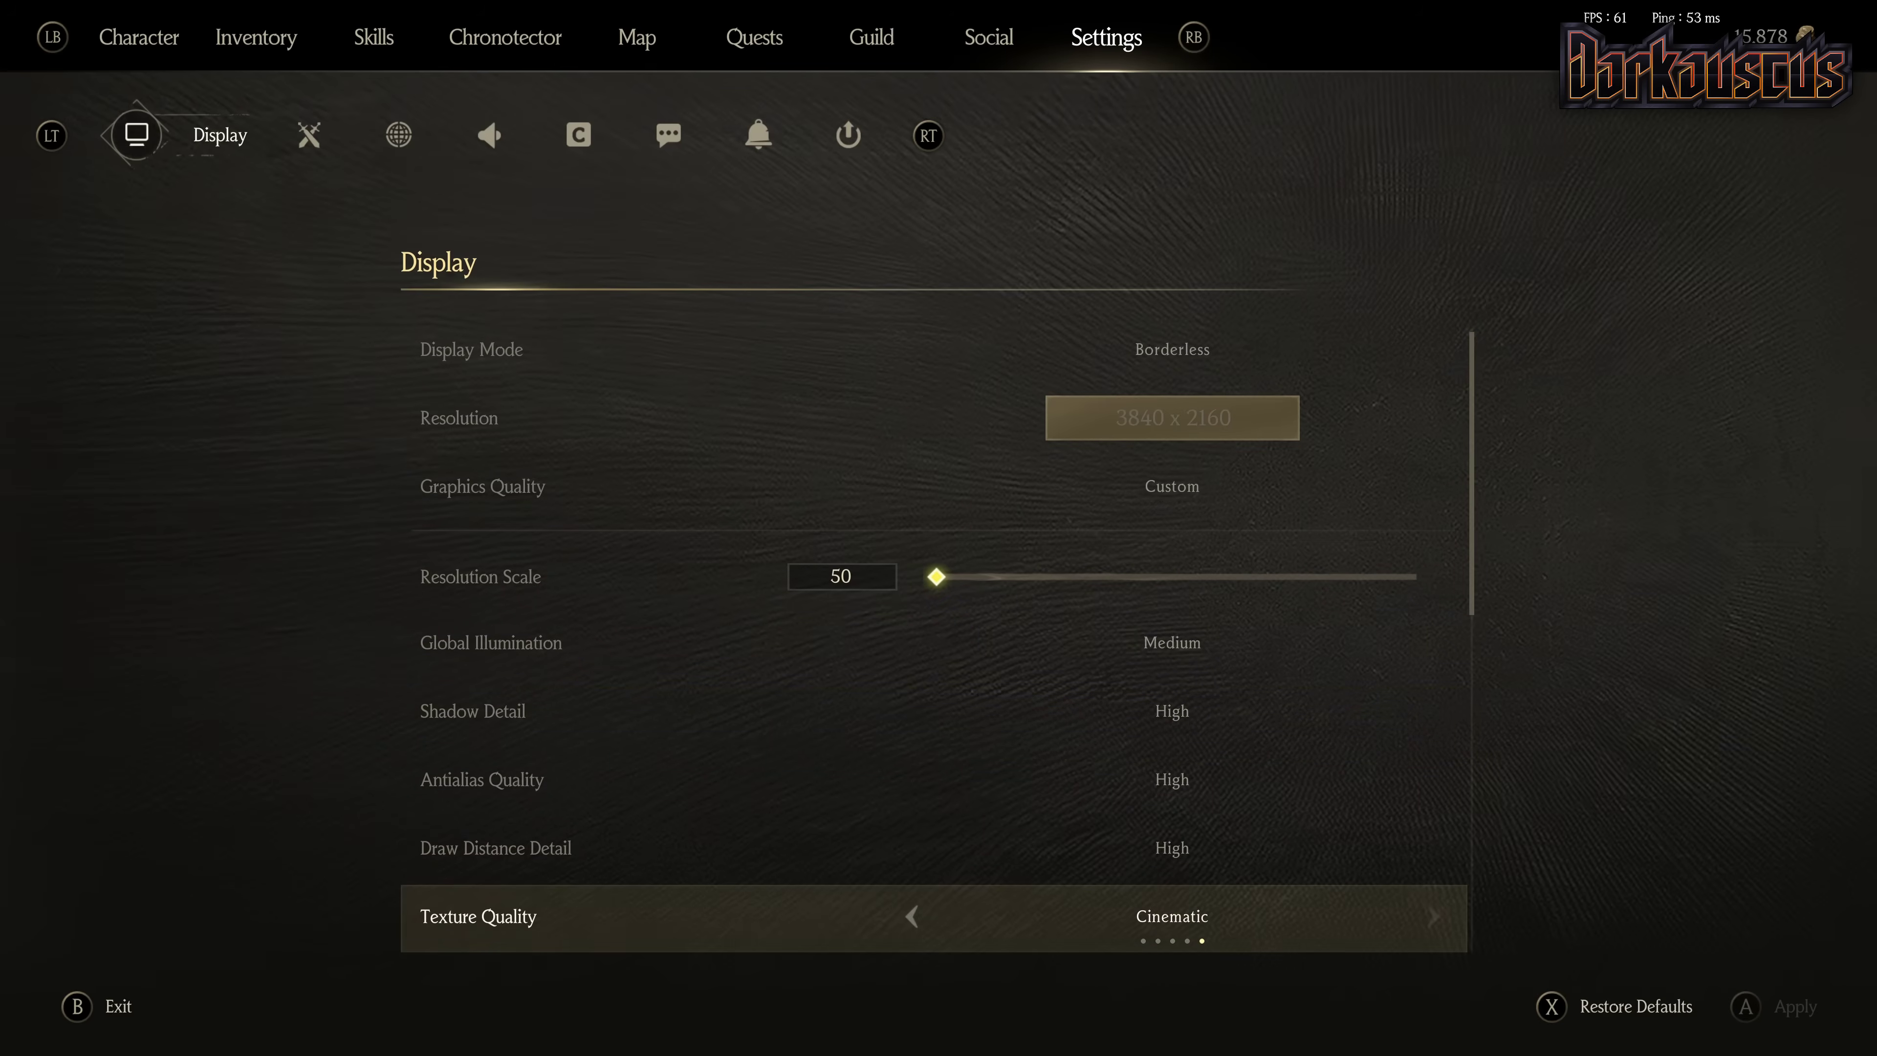
key(Up)
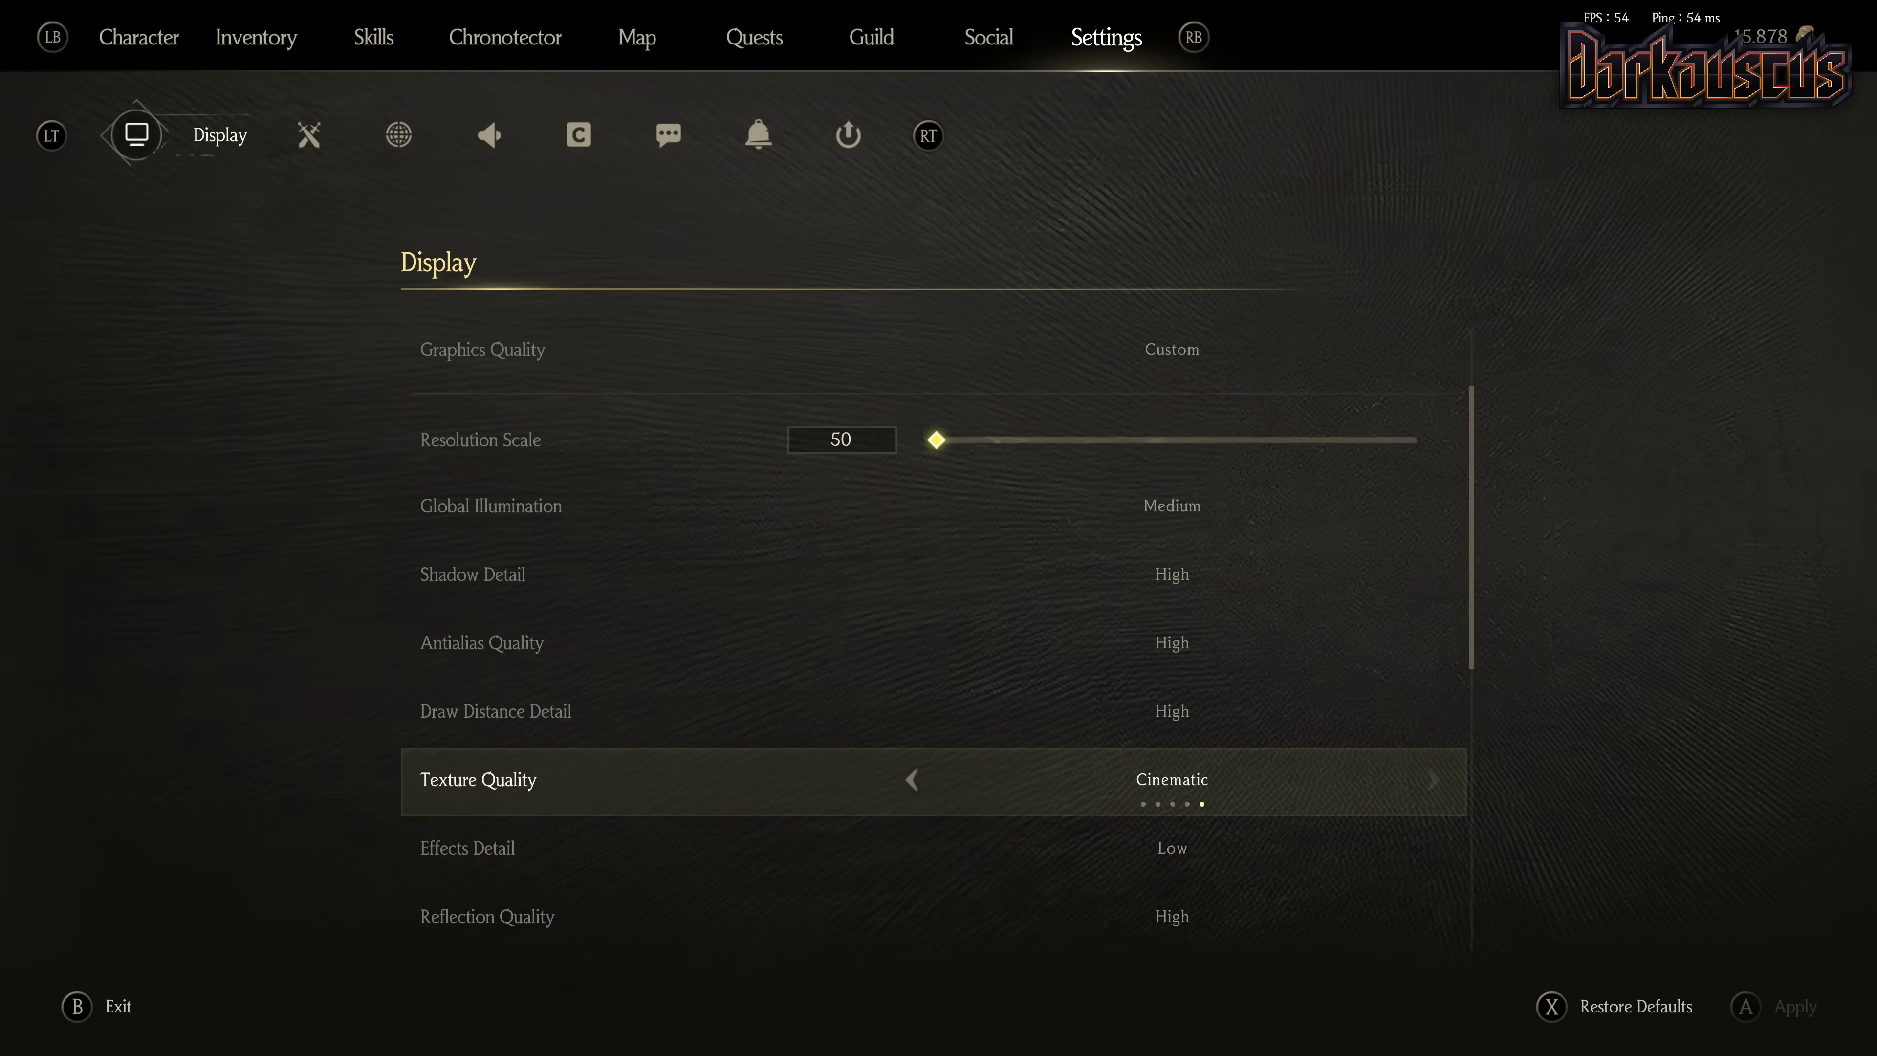
key(Down)
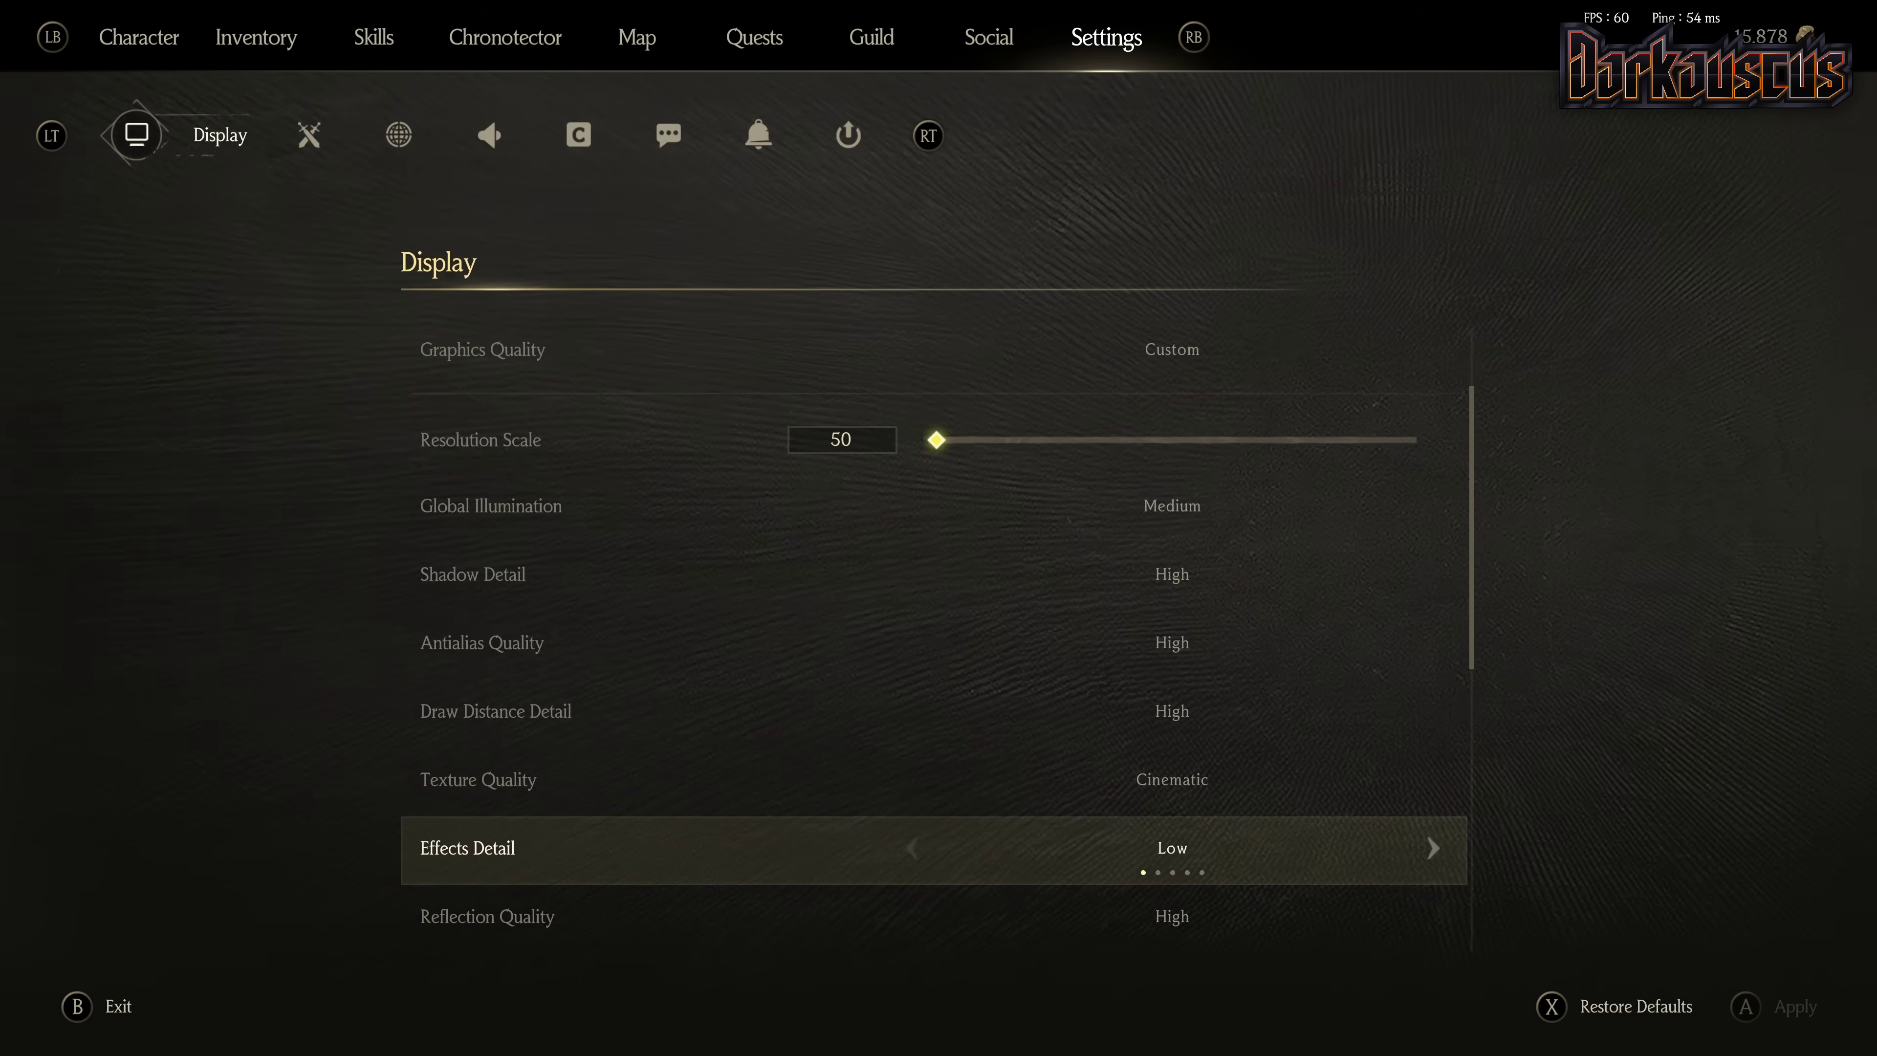
key(Down)
key(Down)
key(Down)
key(Up)
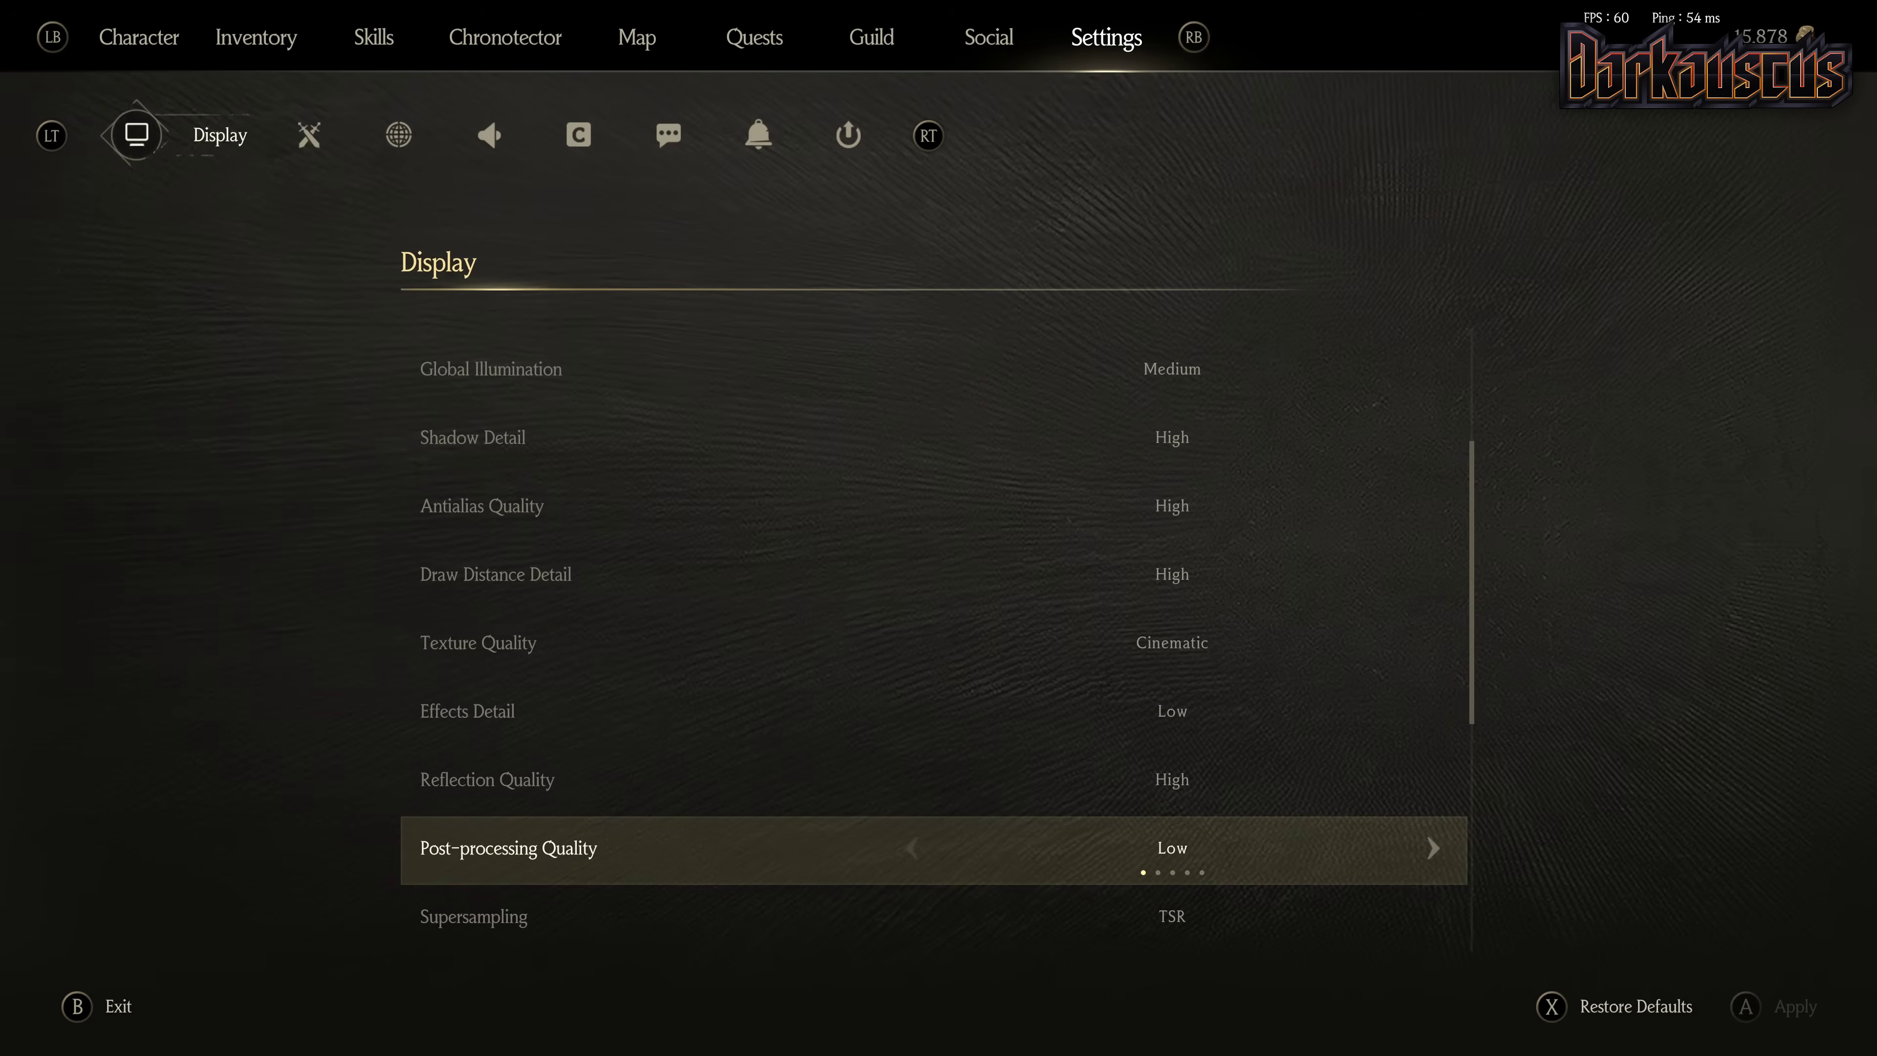
click(487, 780)
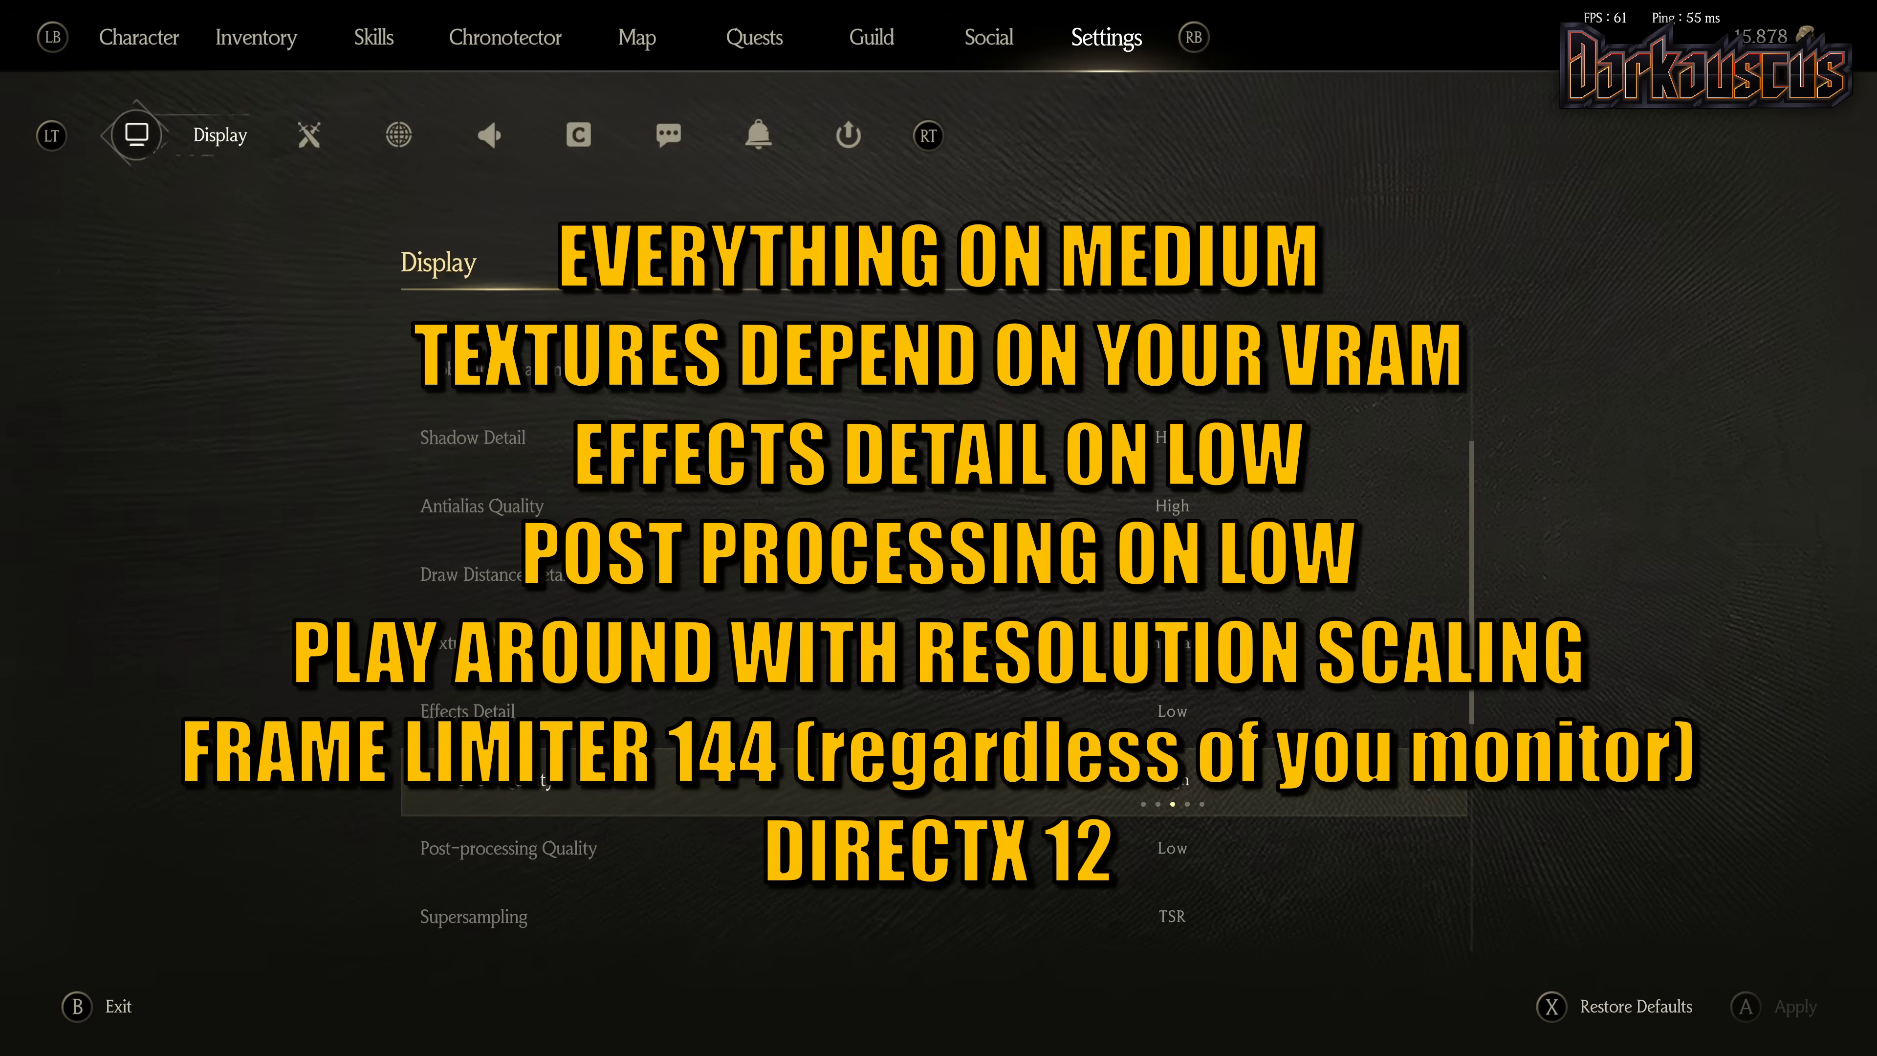
Examine the Supersampling and Maximum Frame Rate options in the Display settings
key(Down)
key(Down)
key(Down)
key(Down)
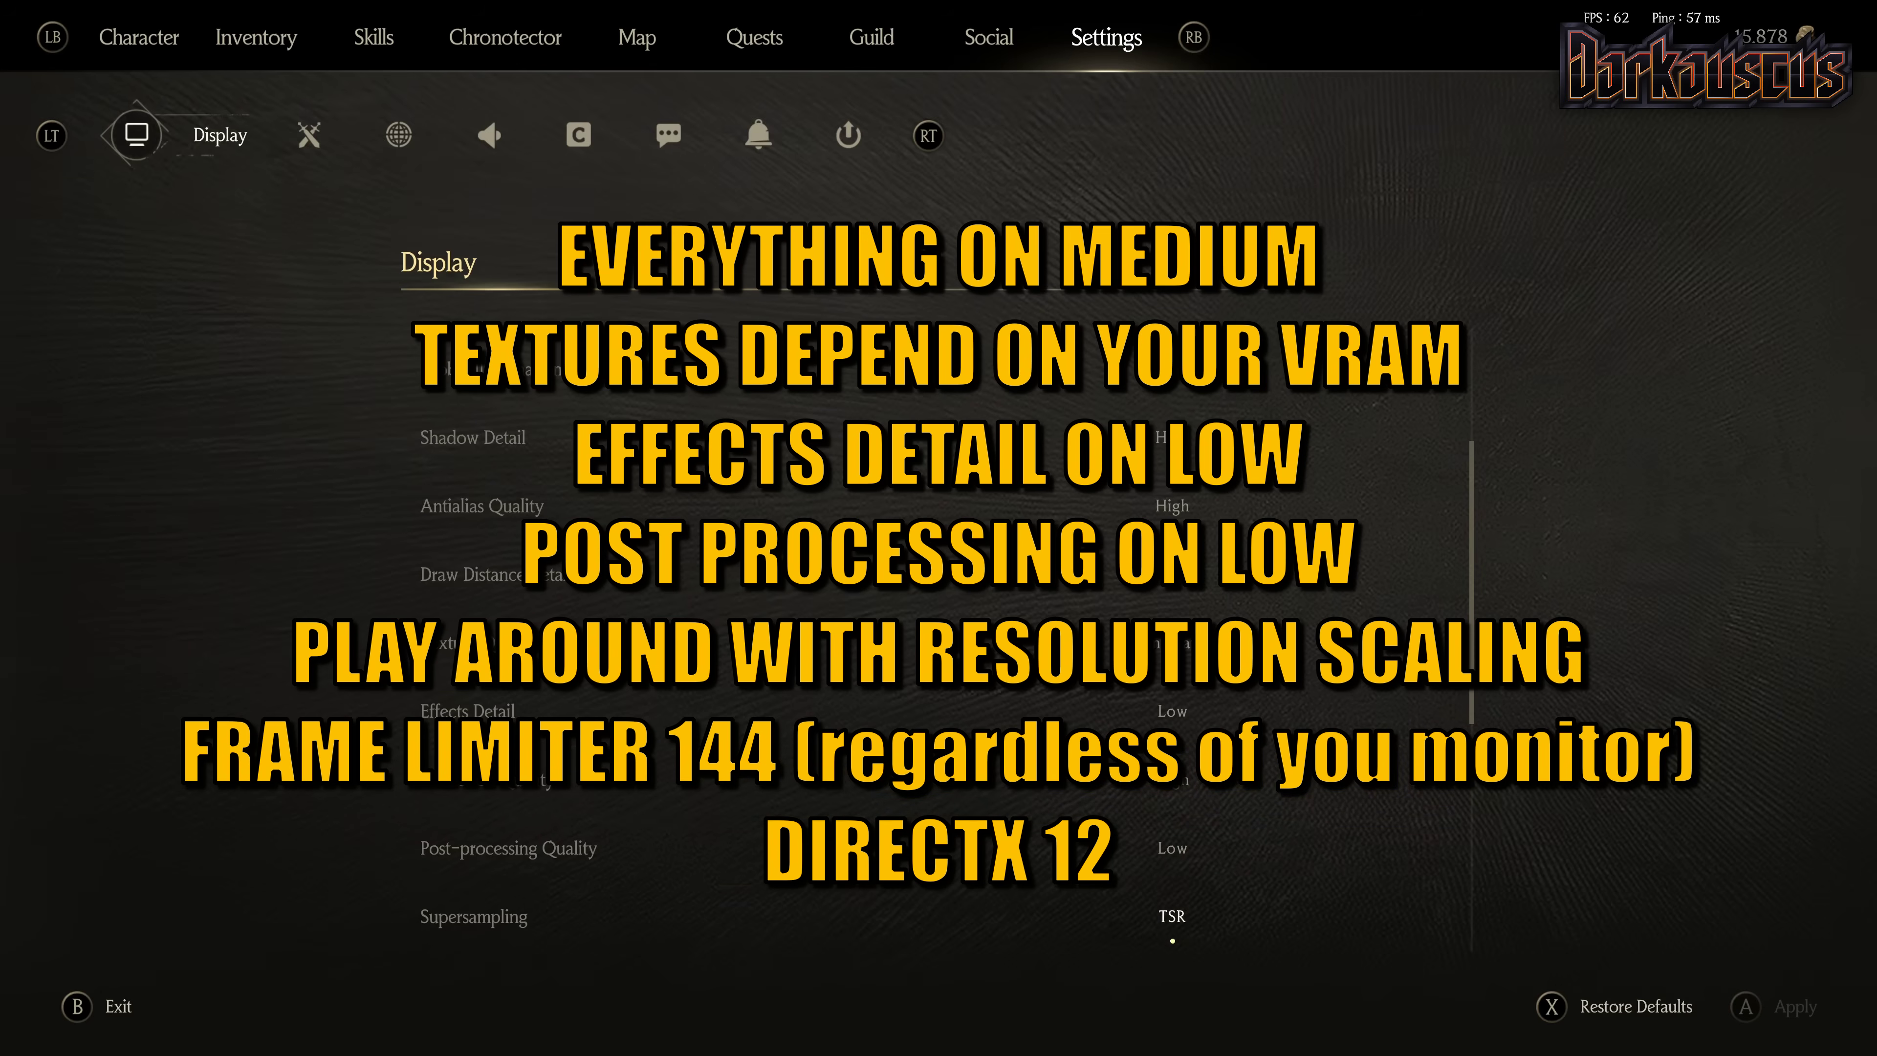
key(Down)
key(Down)
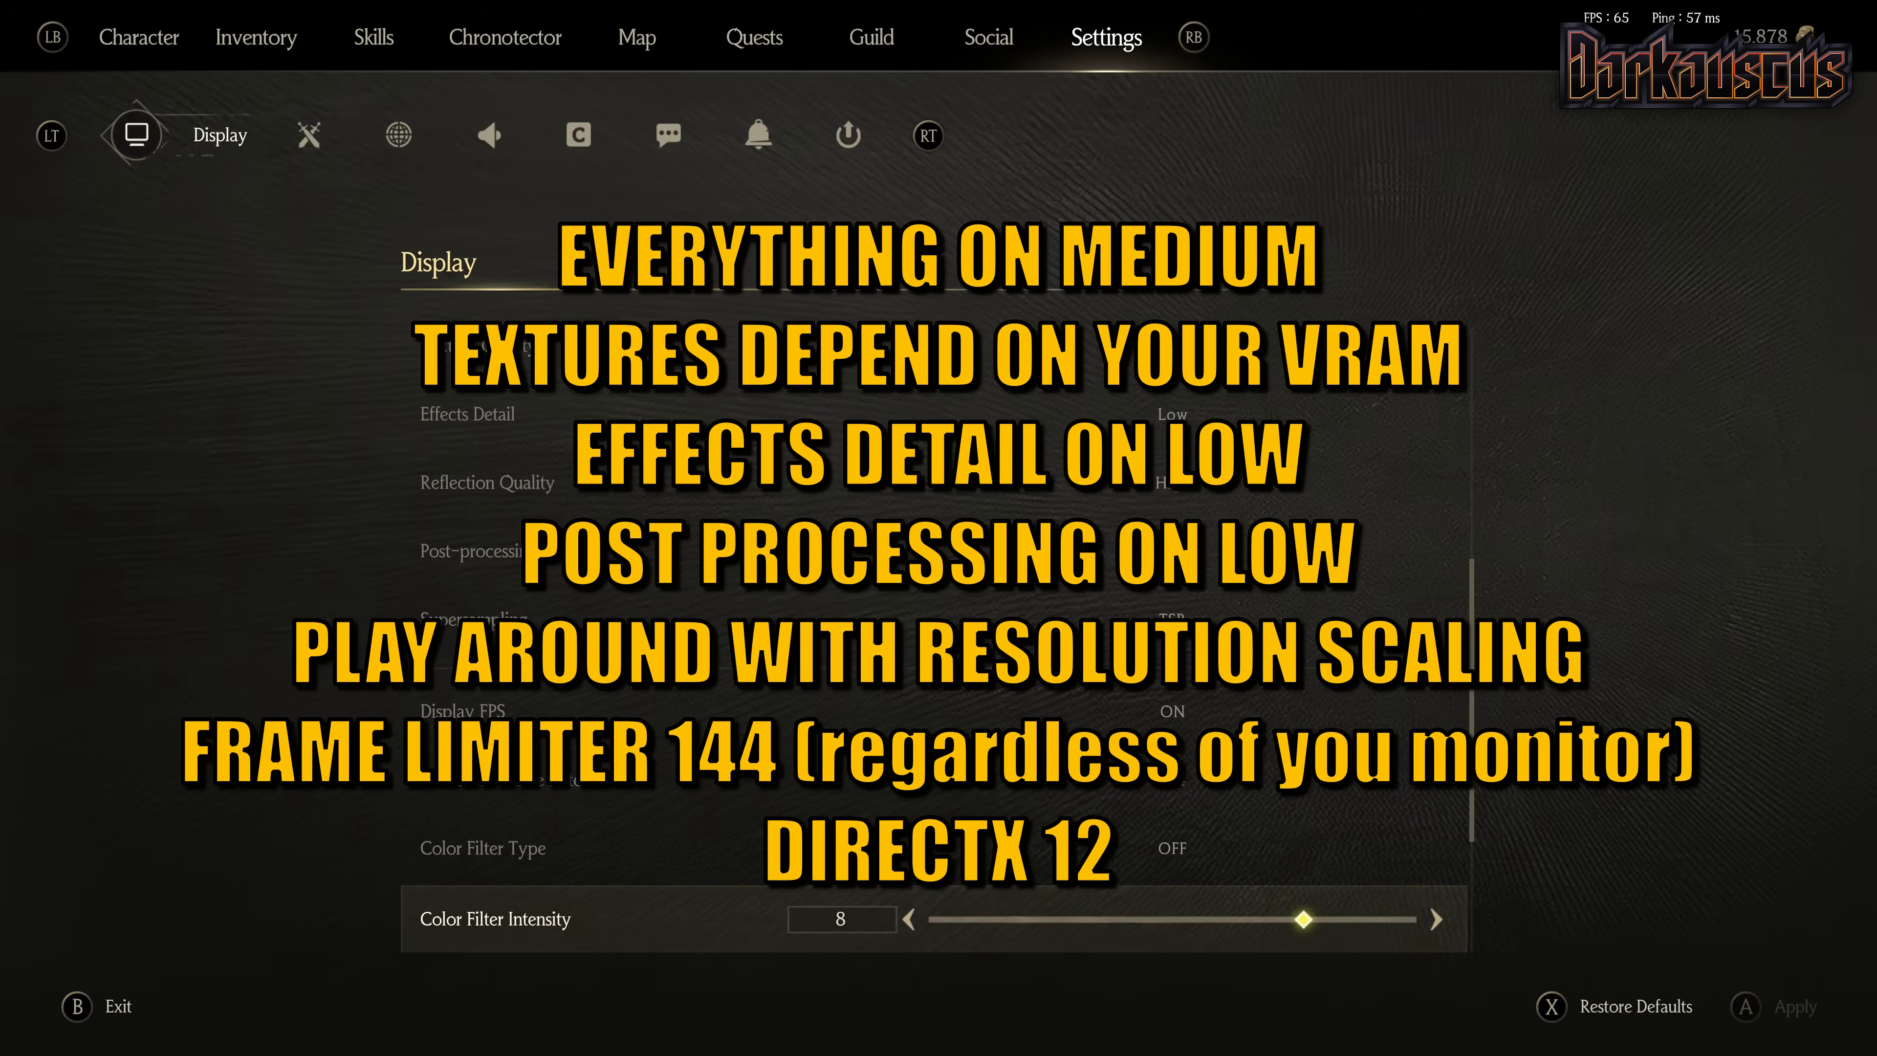
key(Up)
key(Up)
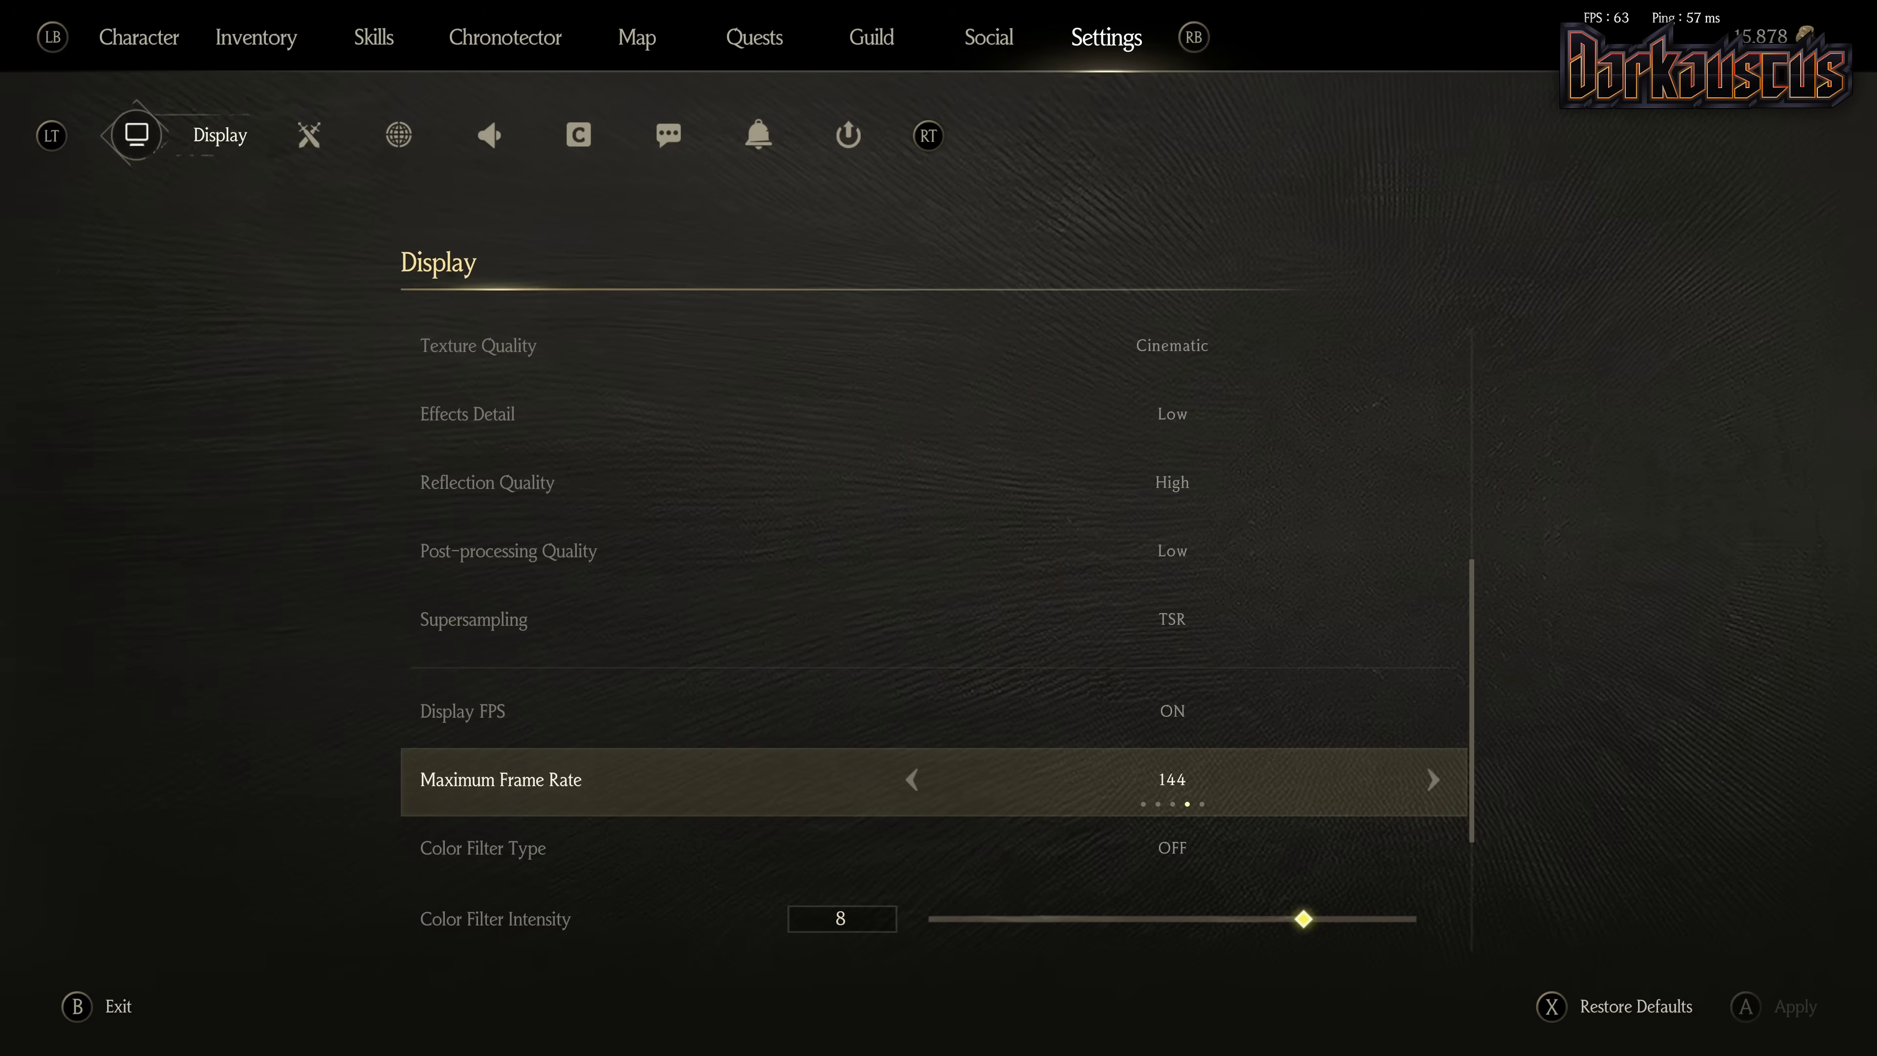
Review the remaining Display options, from Color Filter Type through V-sync to Graphics API
key(Down)
key(Down)
key(Down)
key(Down)
key(Down)
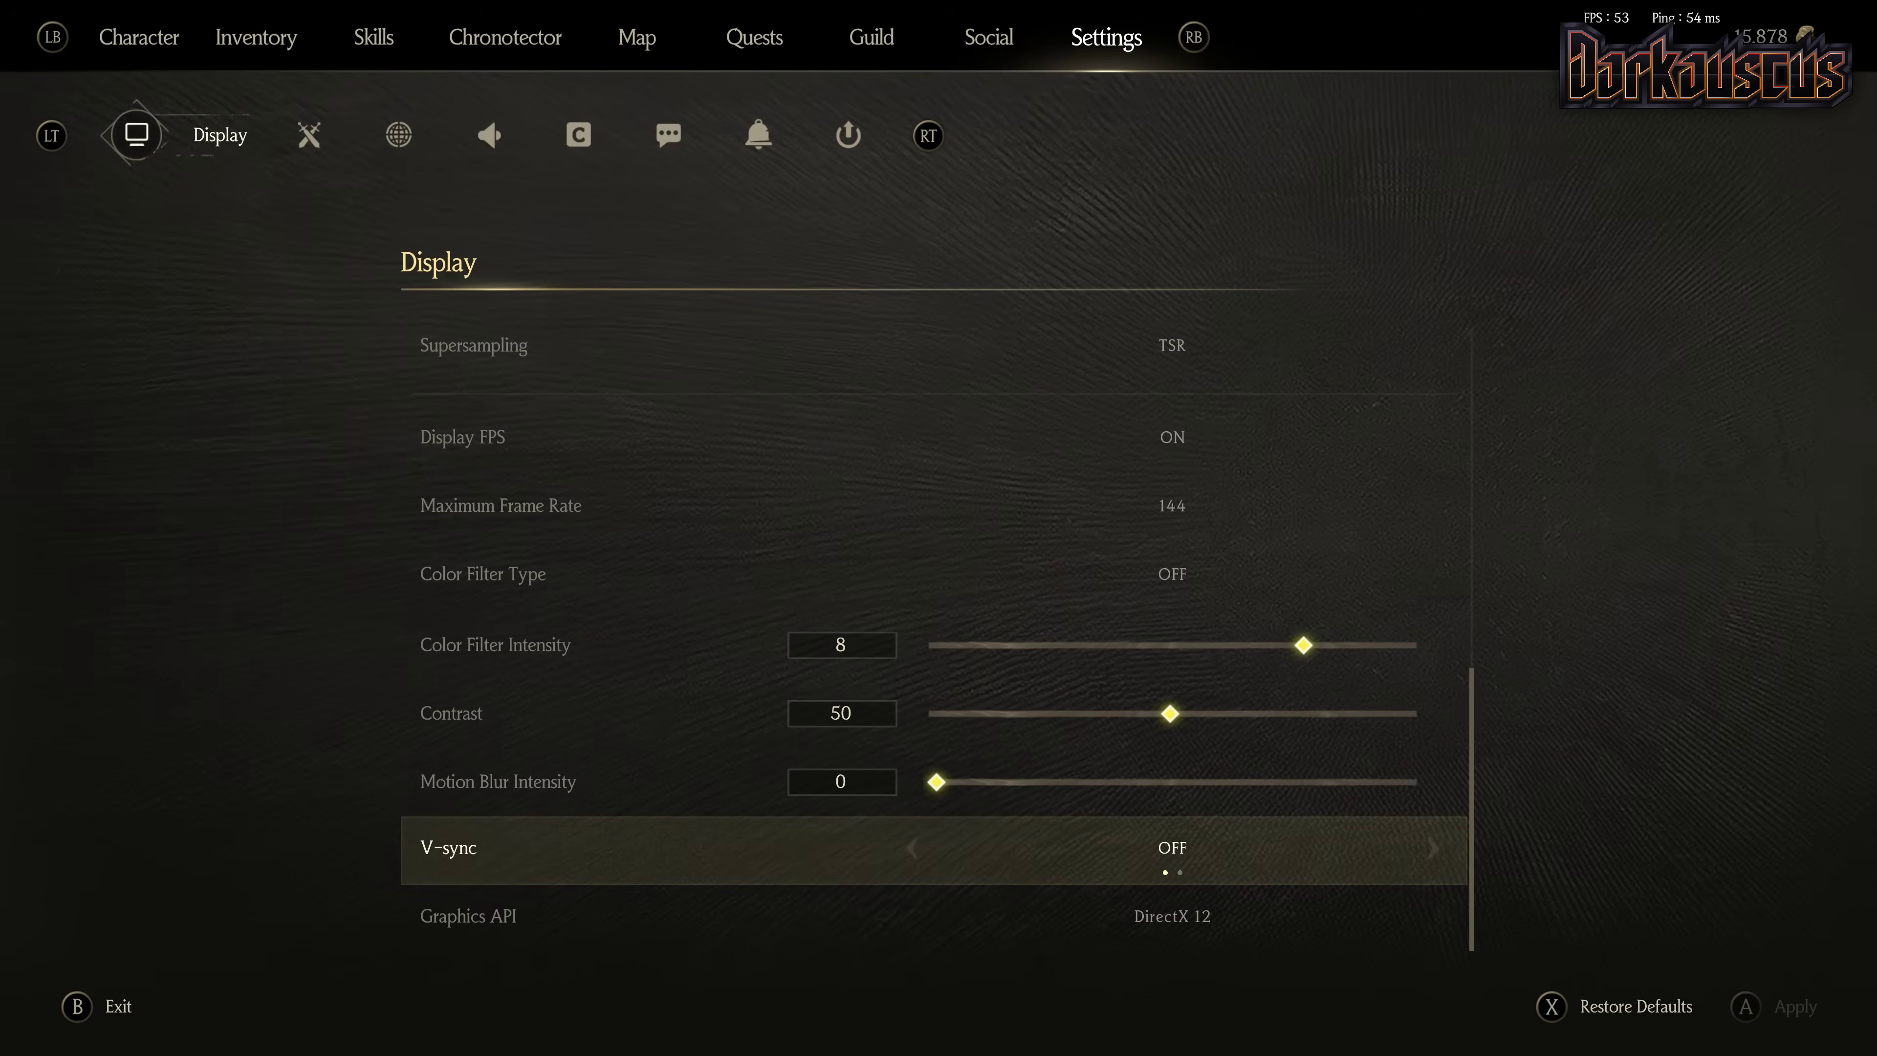
key(Up)
key(Up)
key(Up)
key(Up)
key(Down)
key(Down)
key(Down)
key(Down)
key(Down)
key(Down)
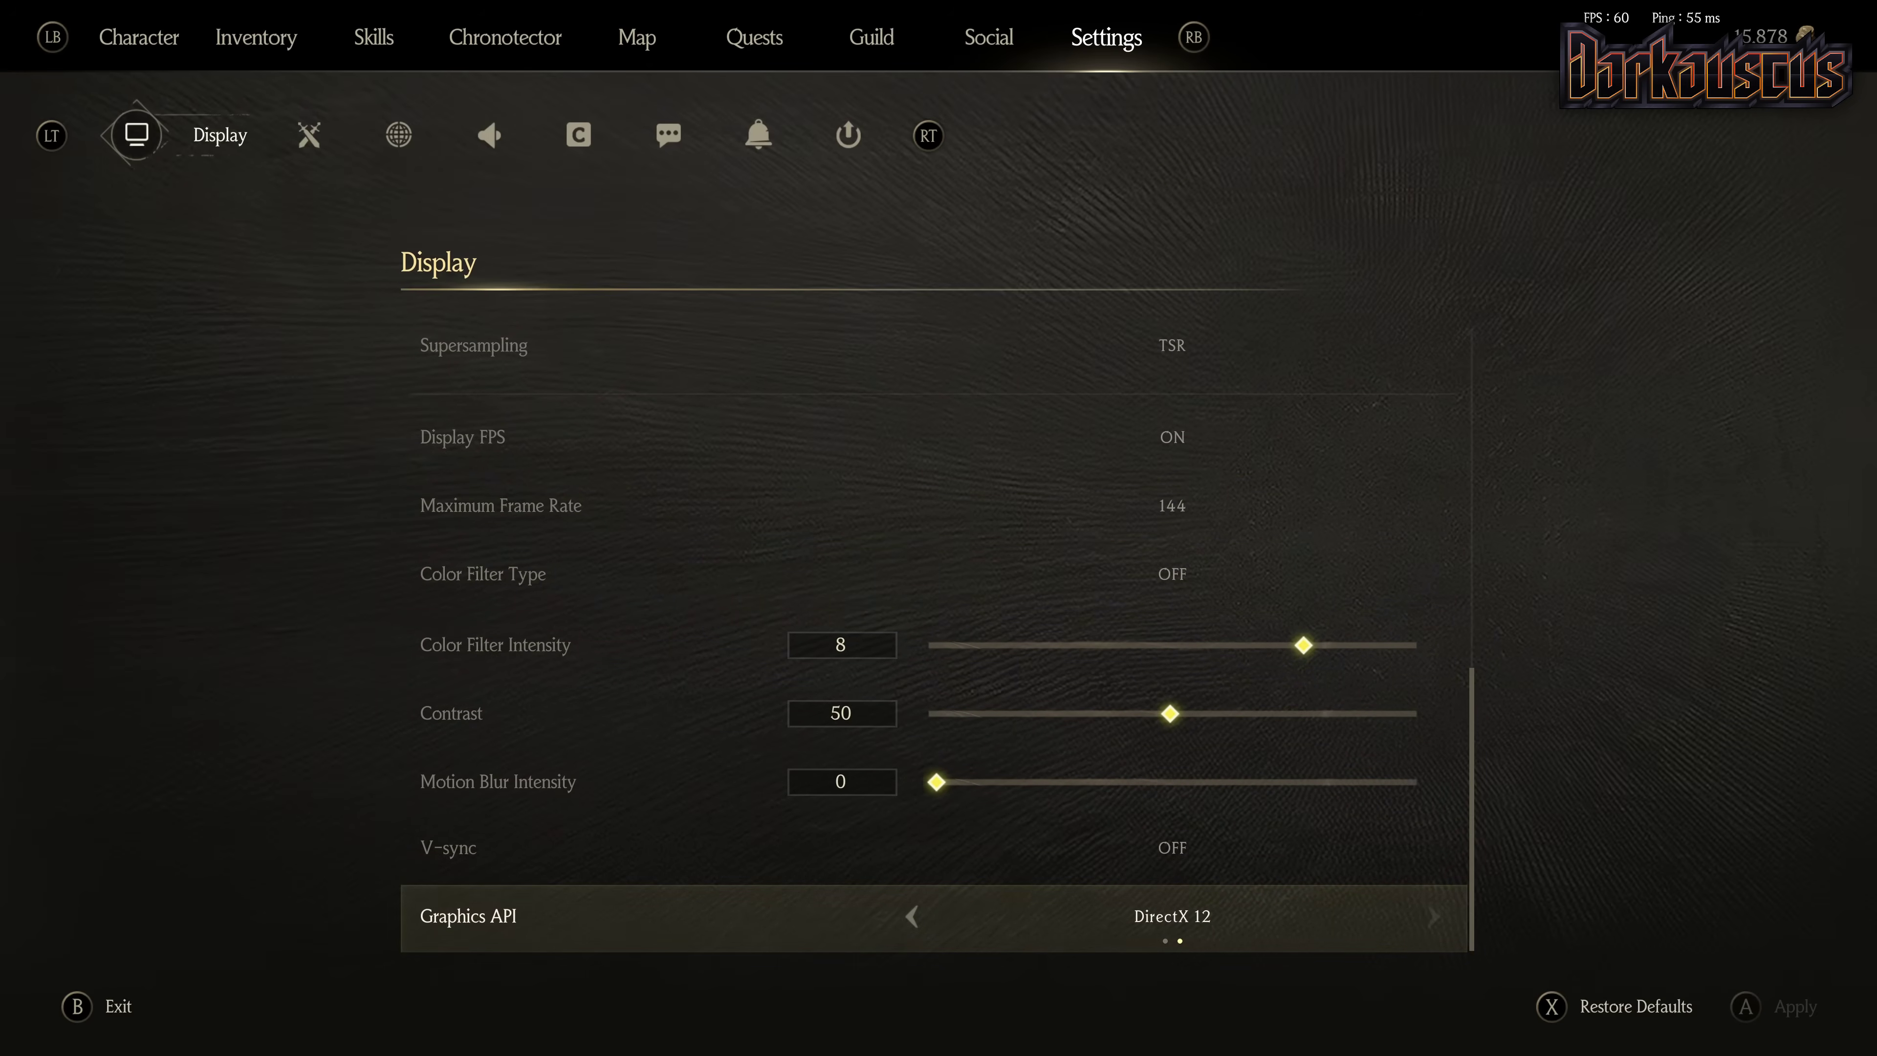
key(Up)
key(Up)
key(Up)
key(Left)
key(Down)
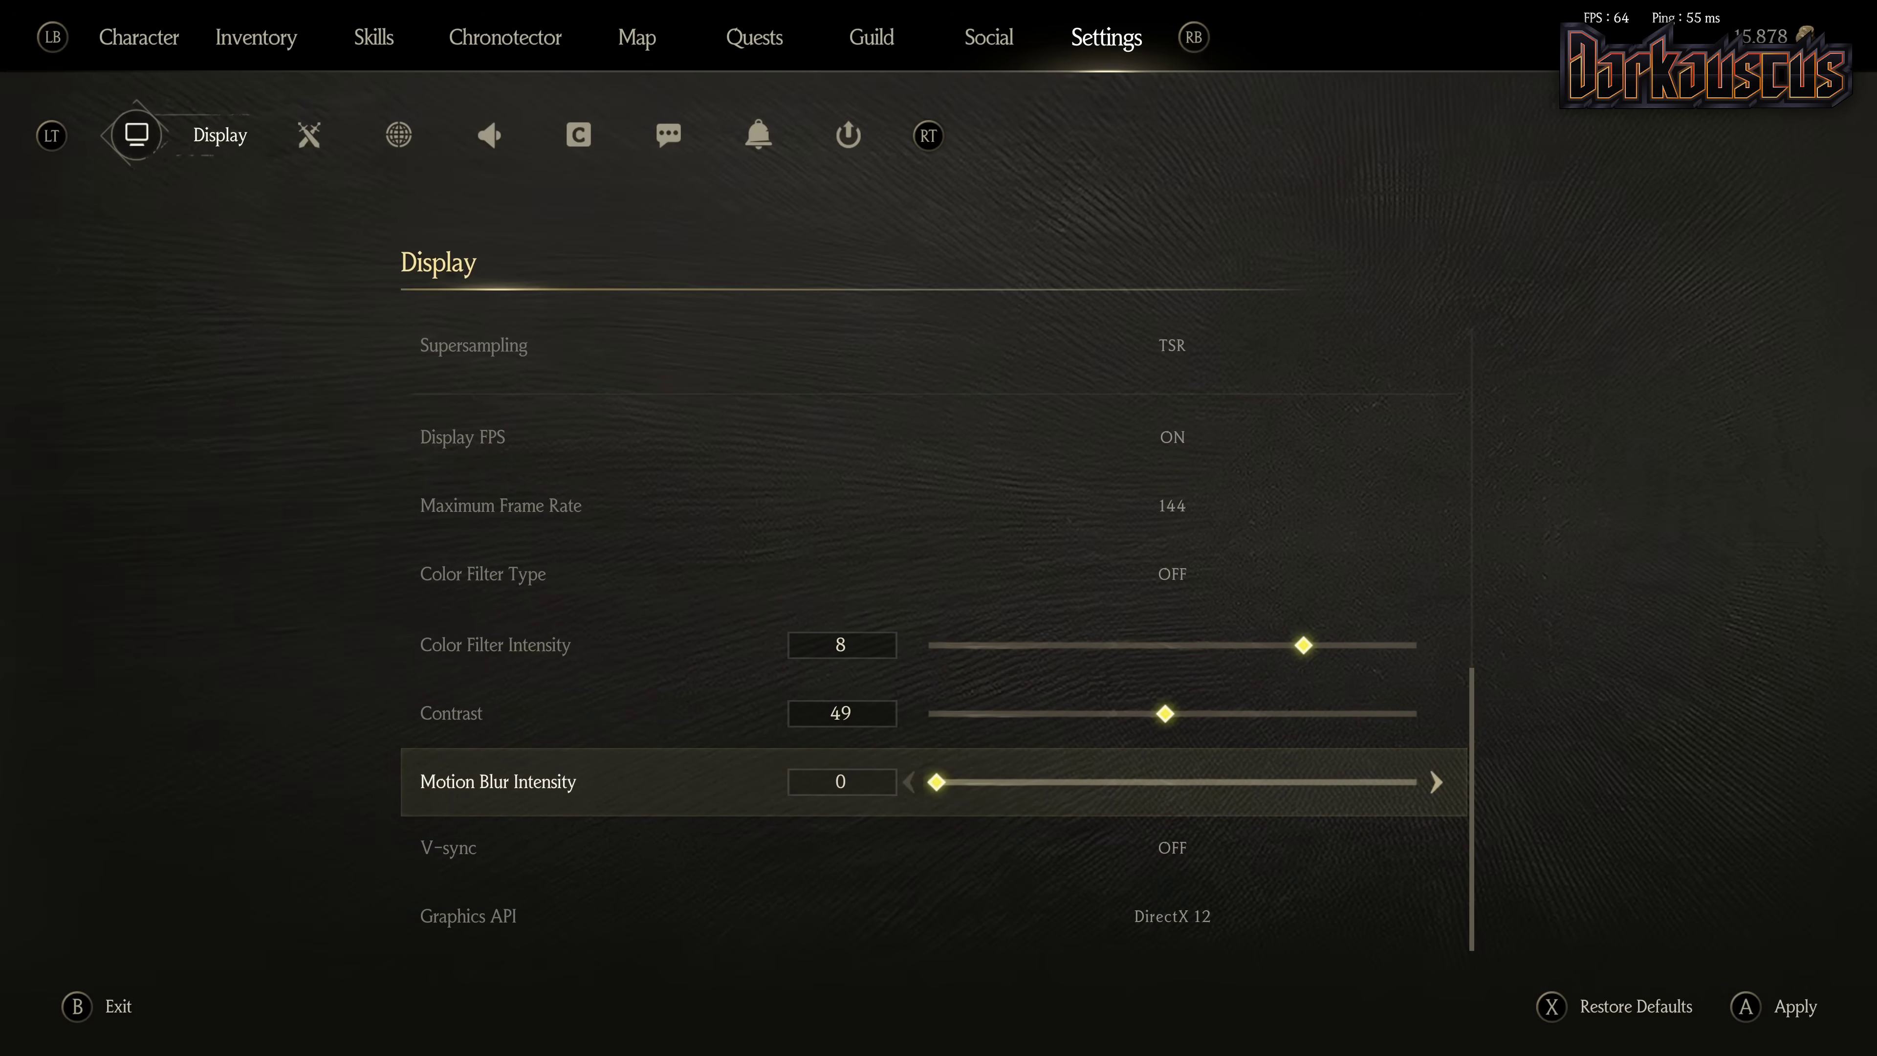
key(Up)
key(Right)
key(Down)
key(Down)
key(Down)
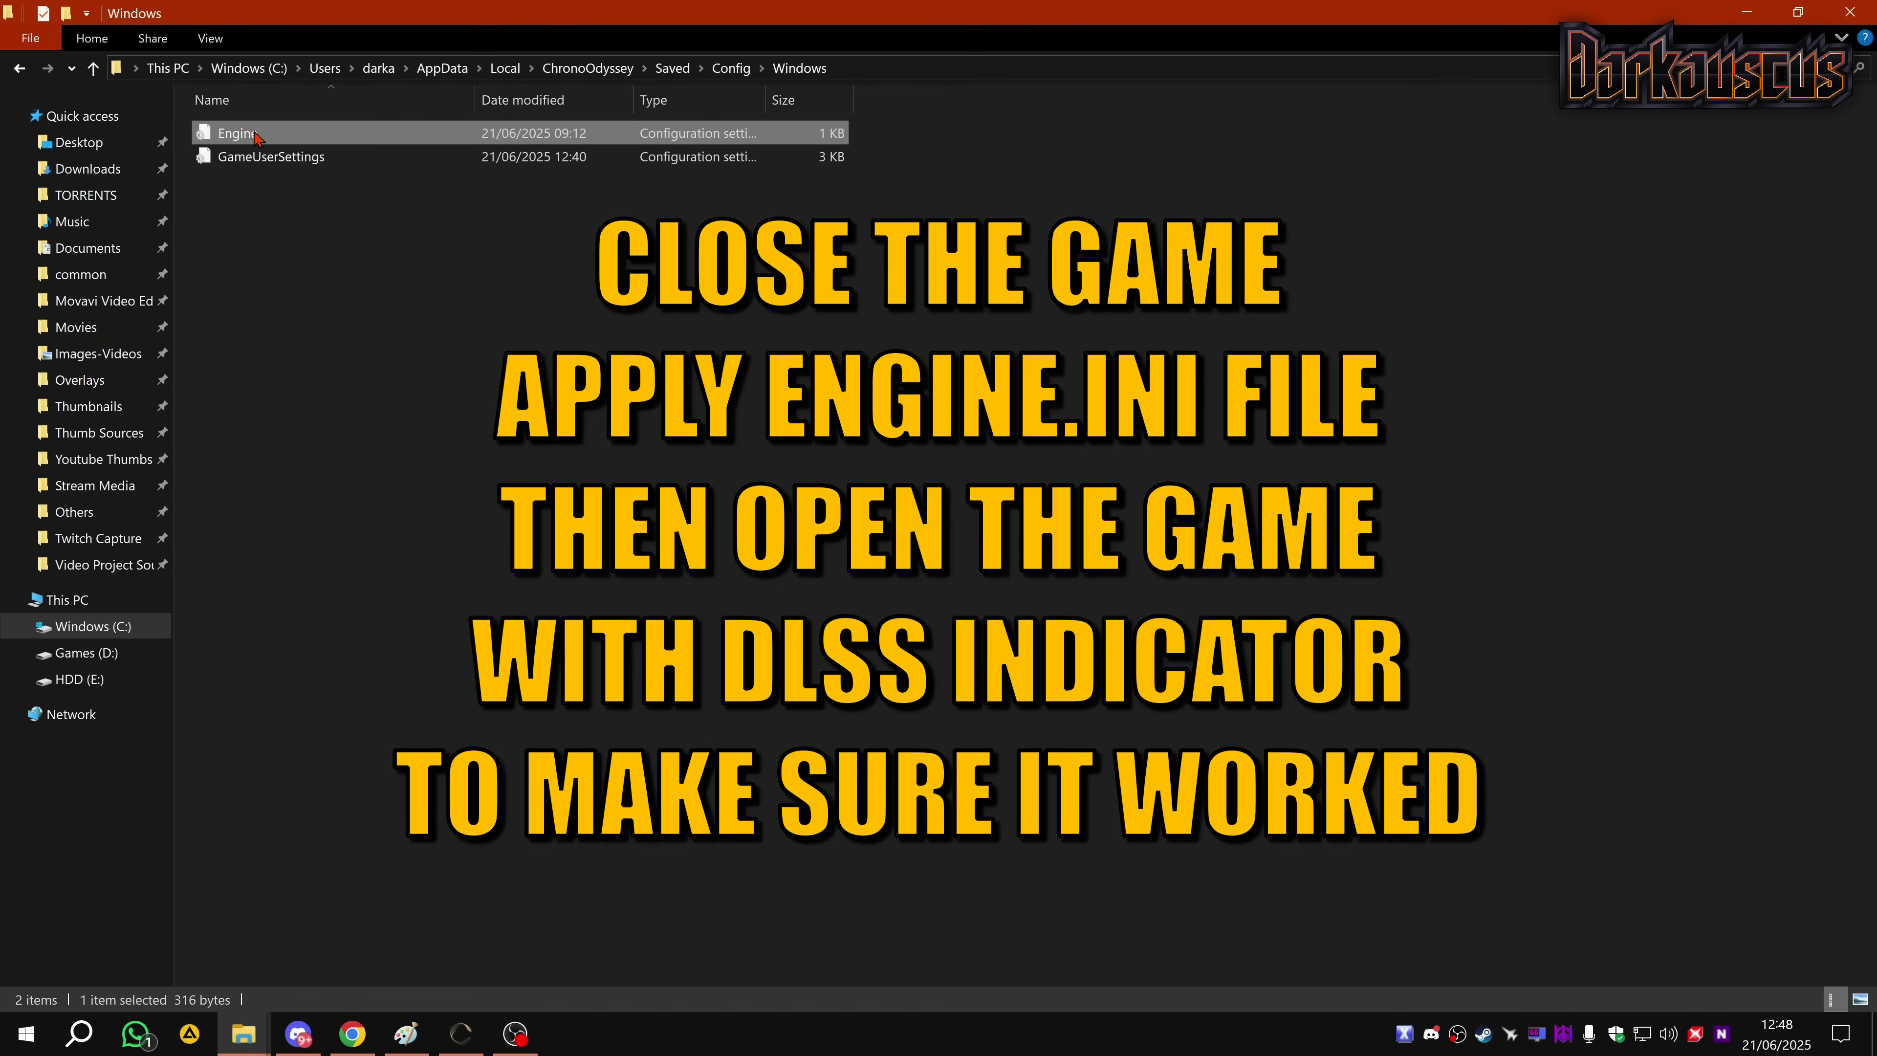
Reopen the Engine configuration file from ChronoOdyssey's Windows config folder in Notepad and return to the game
double_click(244, 133)
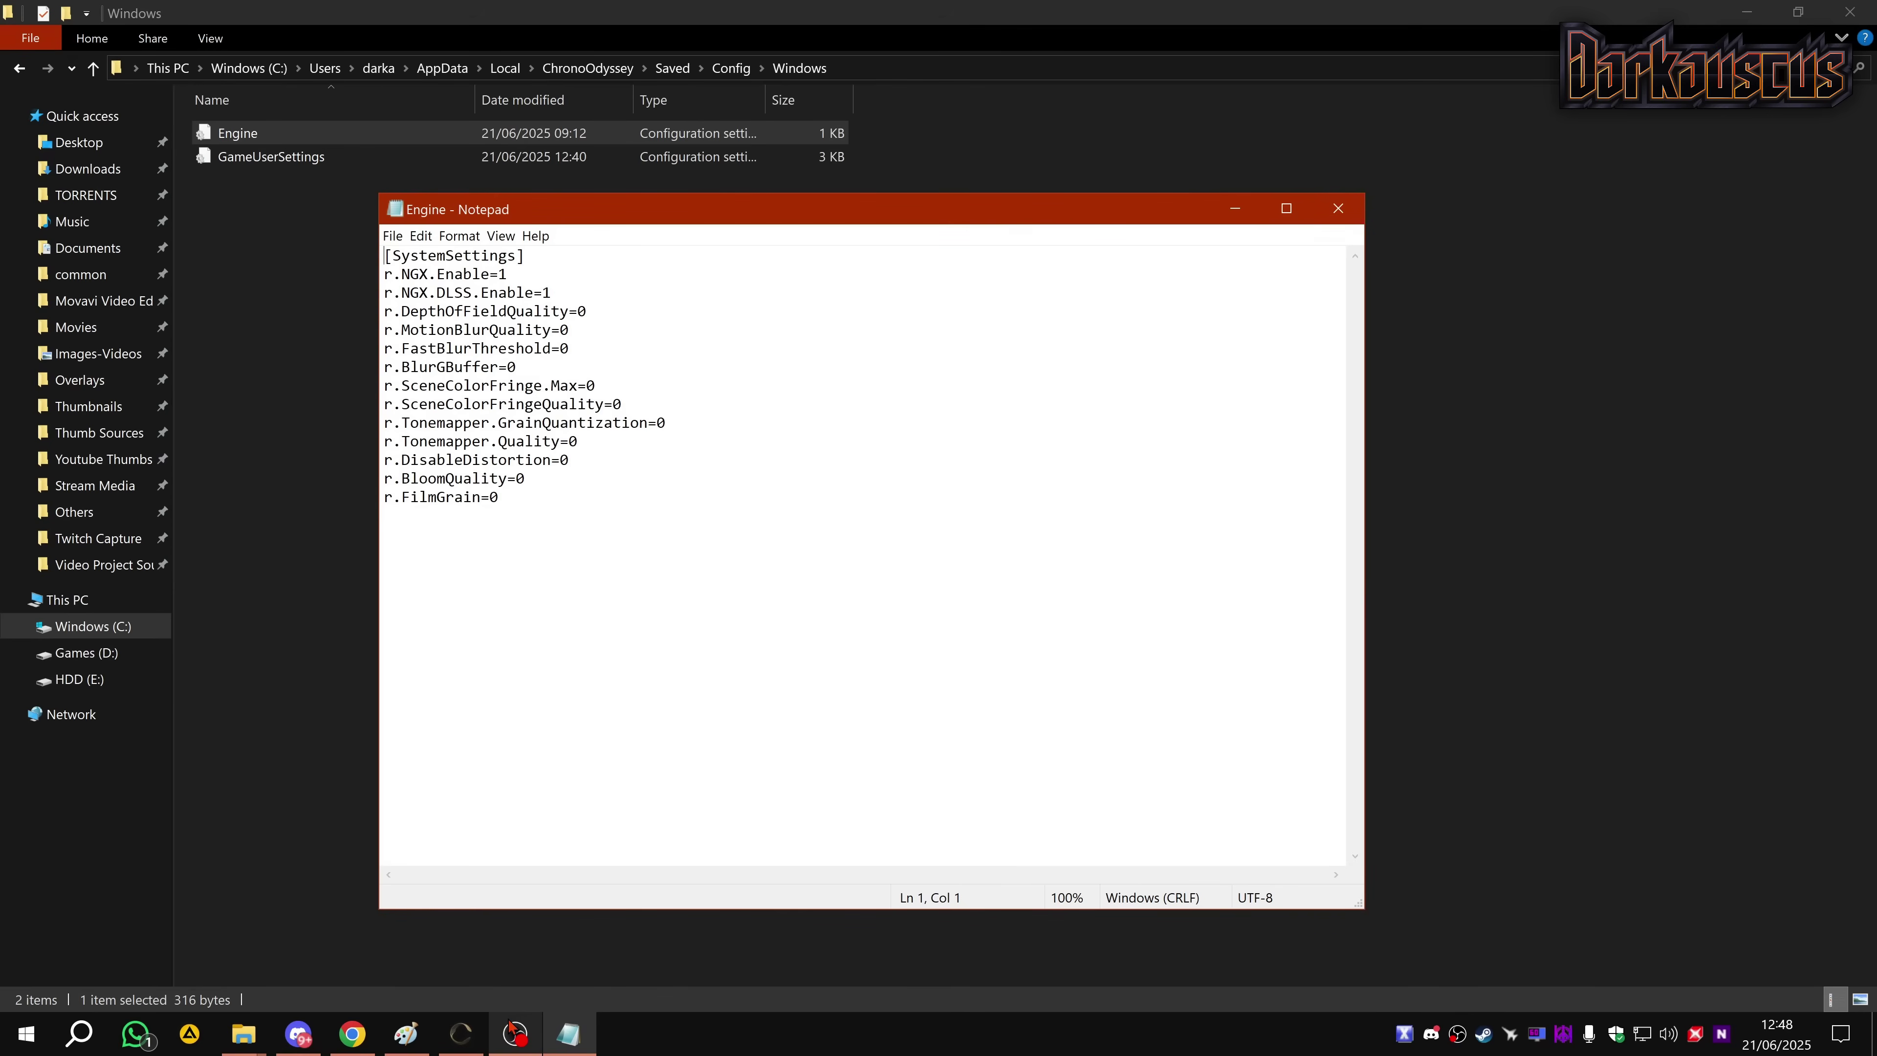
click(473, 1044)
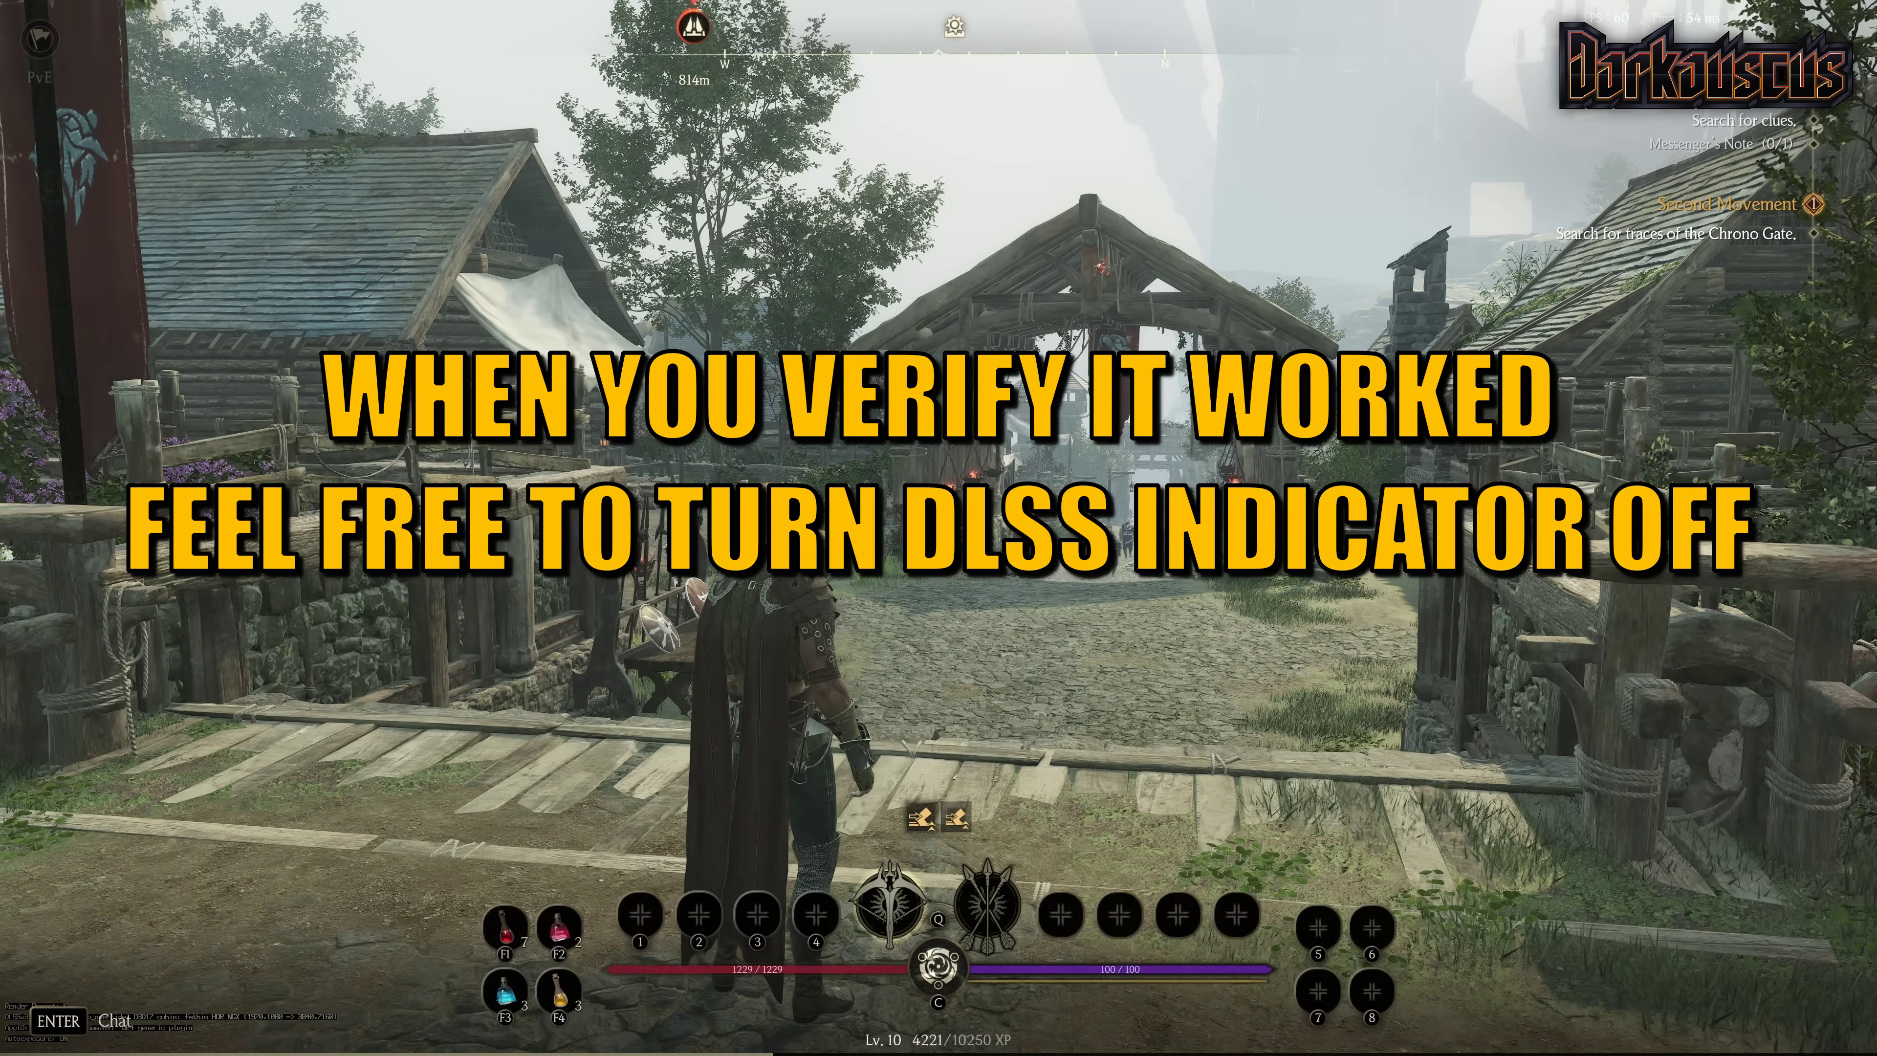
Leave the game, open NVIDIA Profile Inspector on the desktop and shift its window slightly
key(alt+Tab)
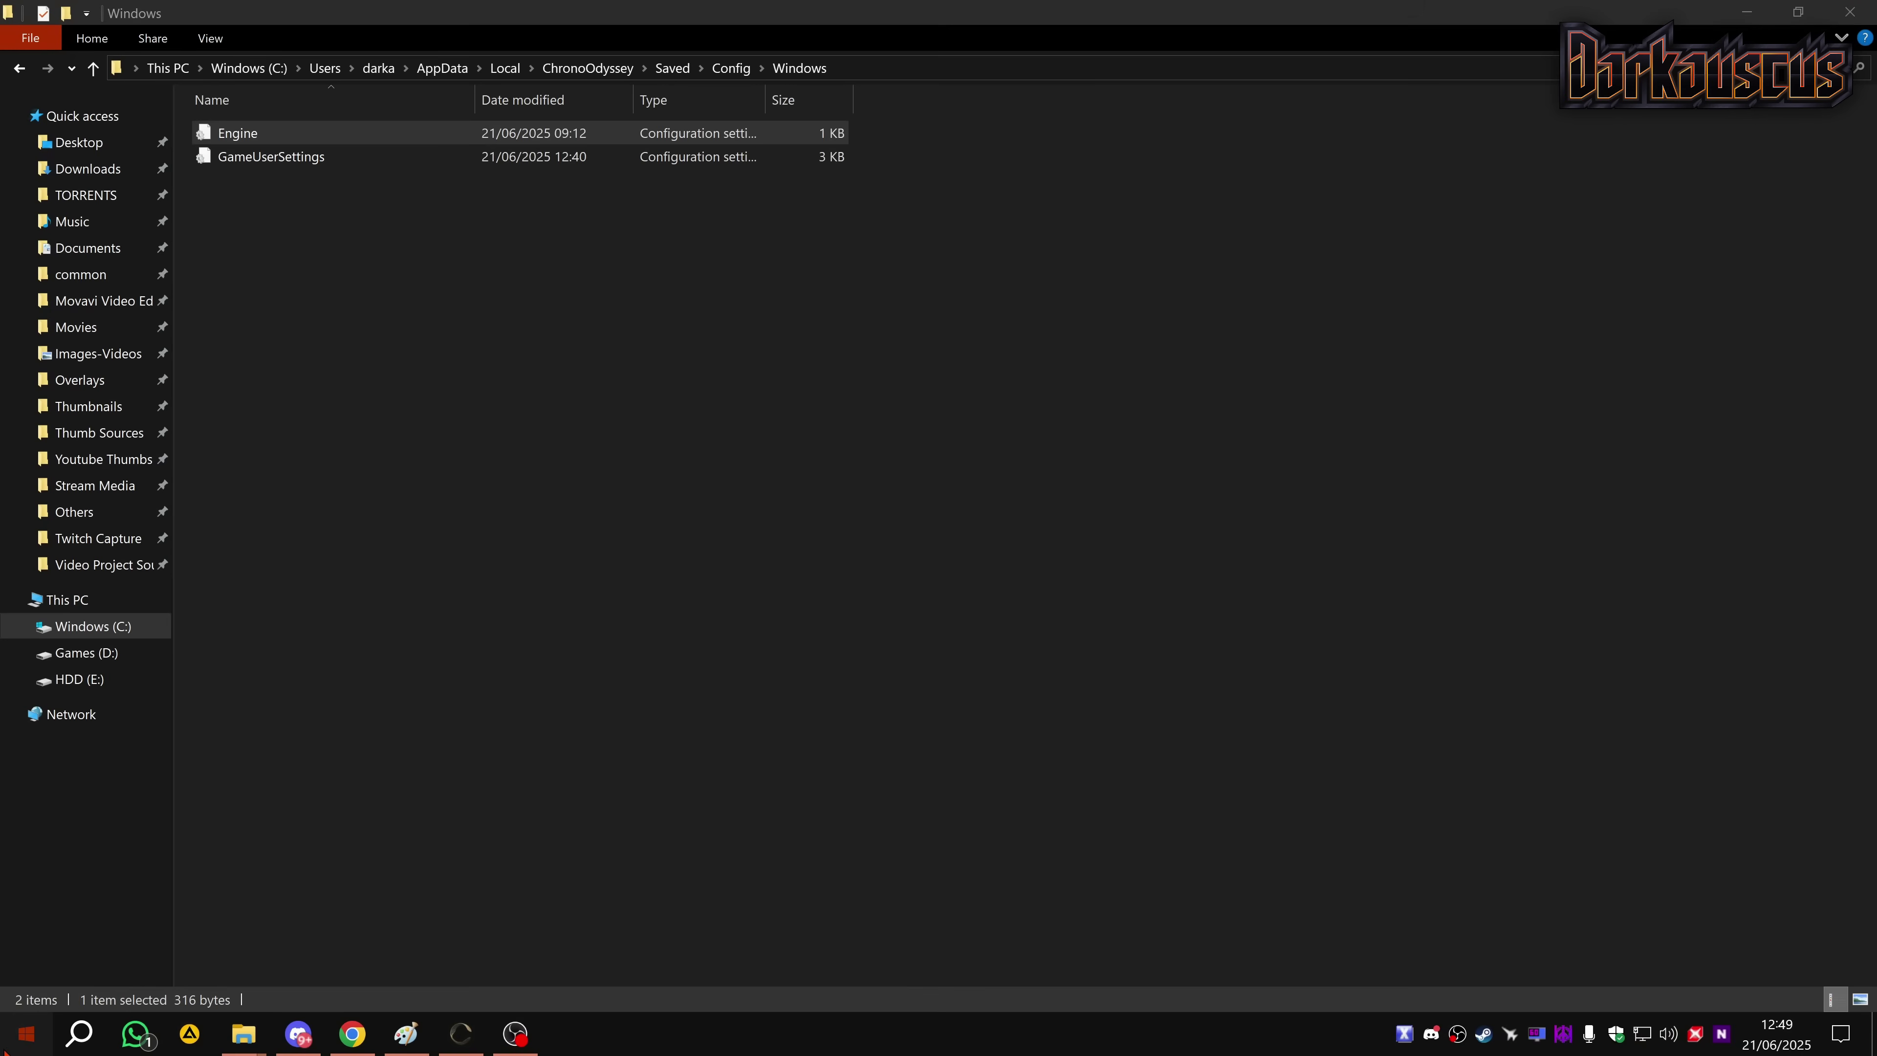
key(super)
key(Escape)
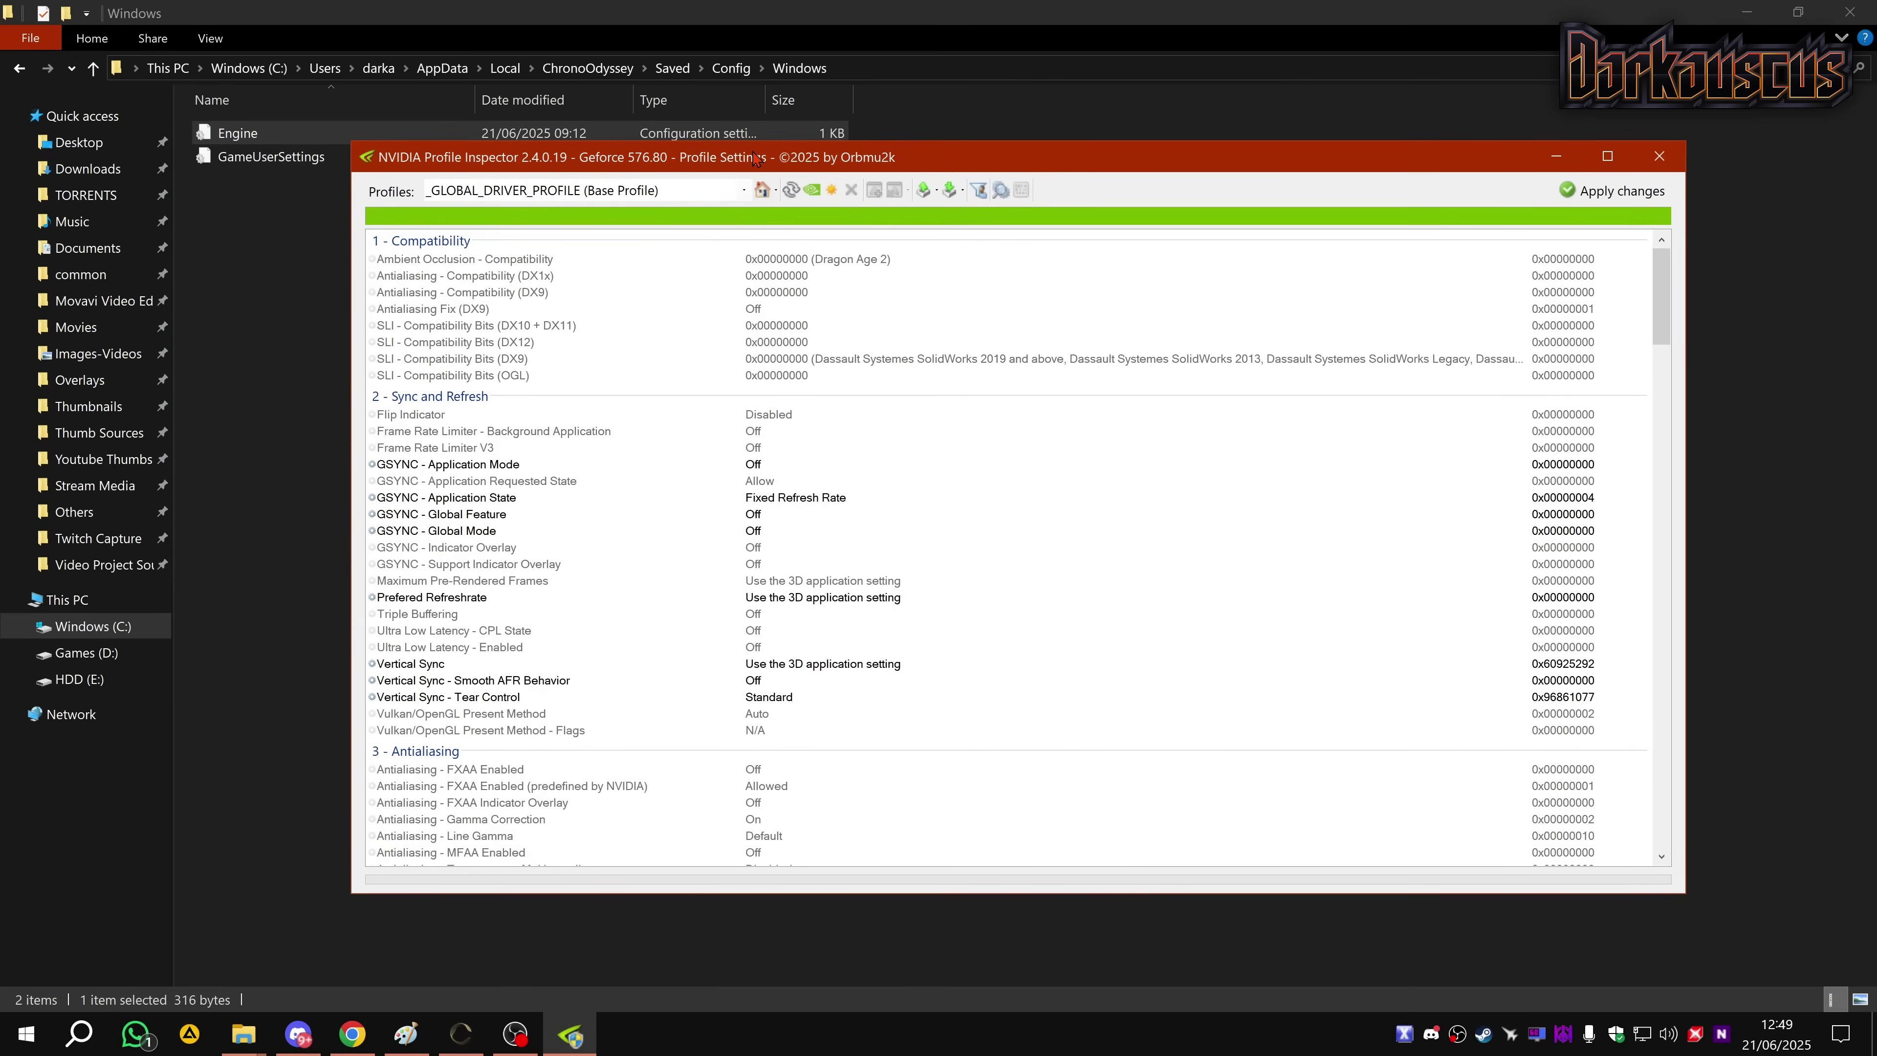
drag(755, 159, 707, 148)
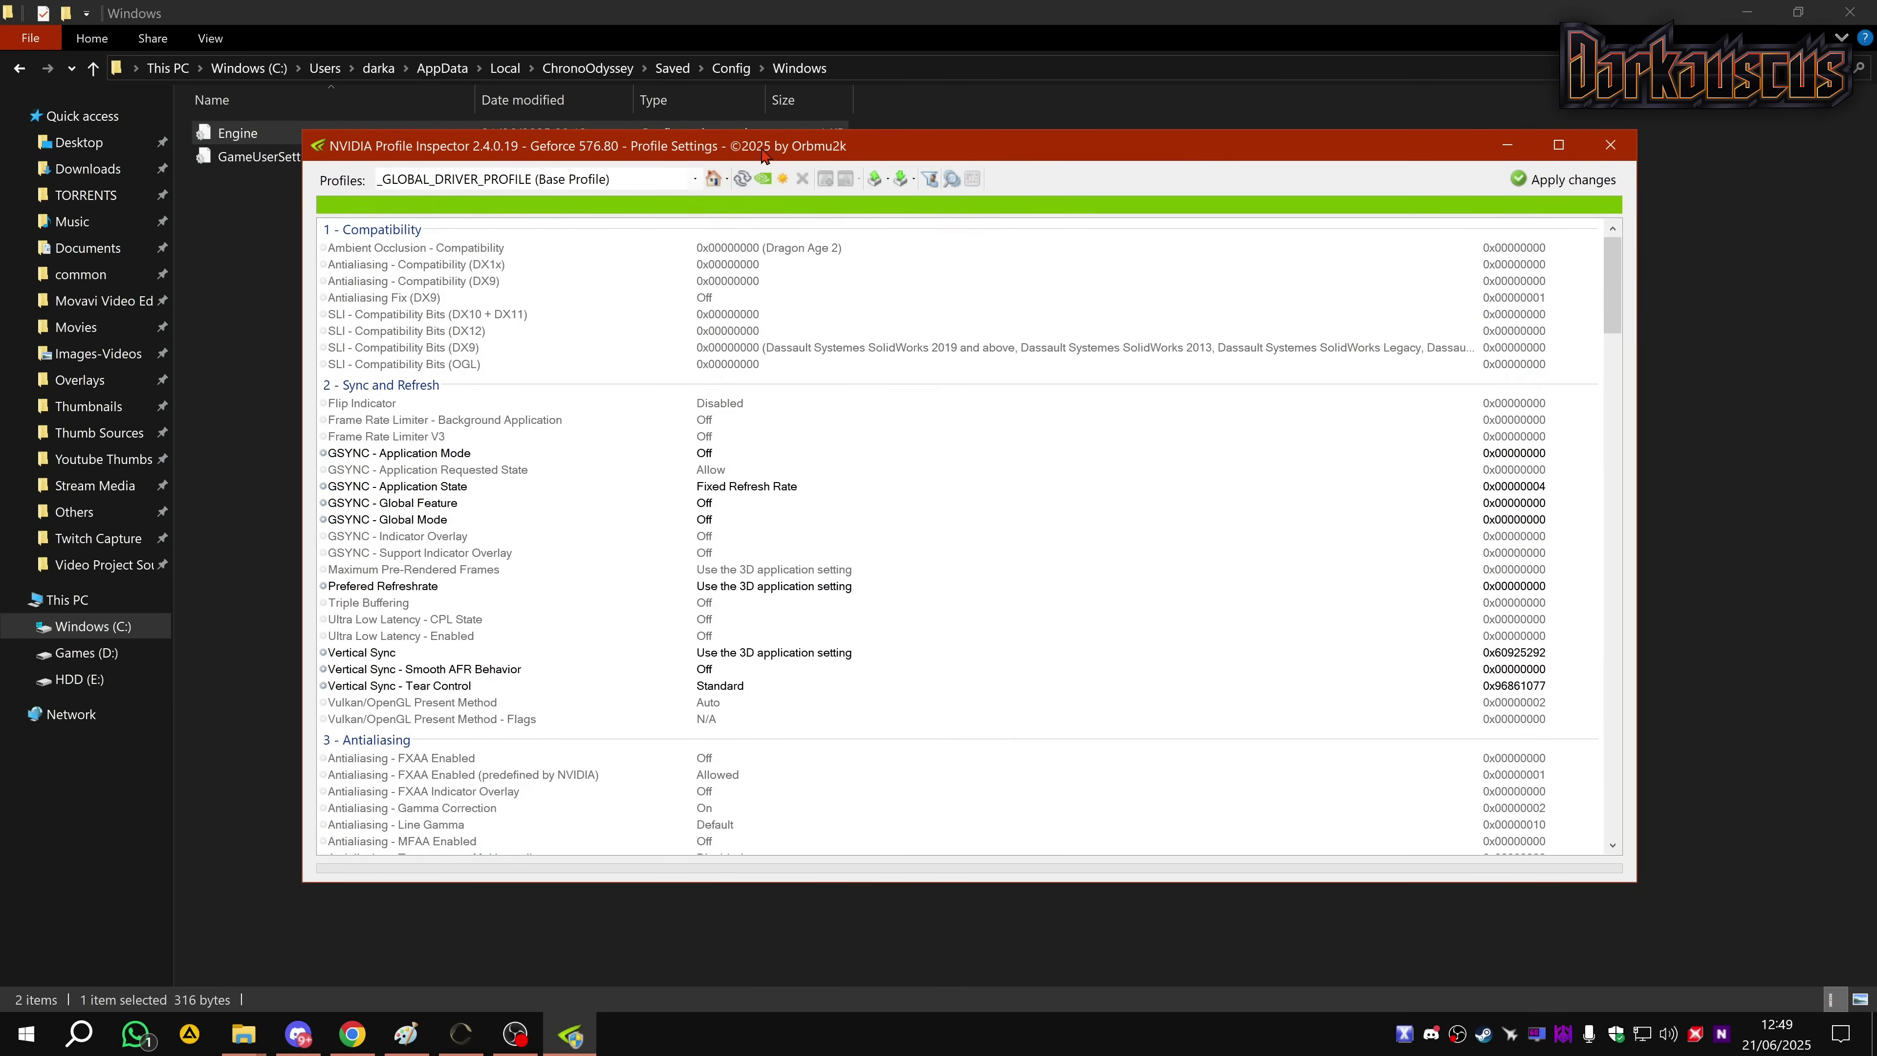
drag(734, 147, 687, 141)
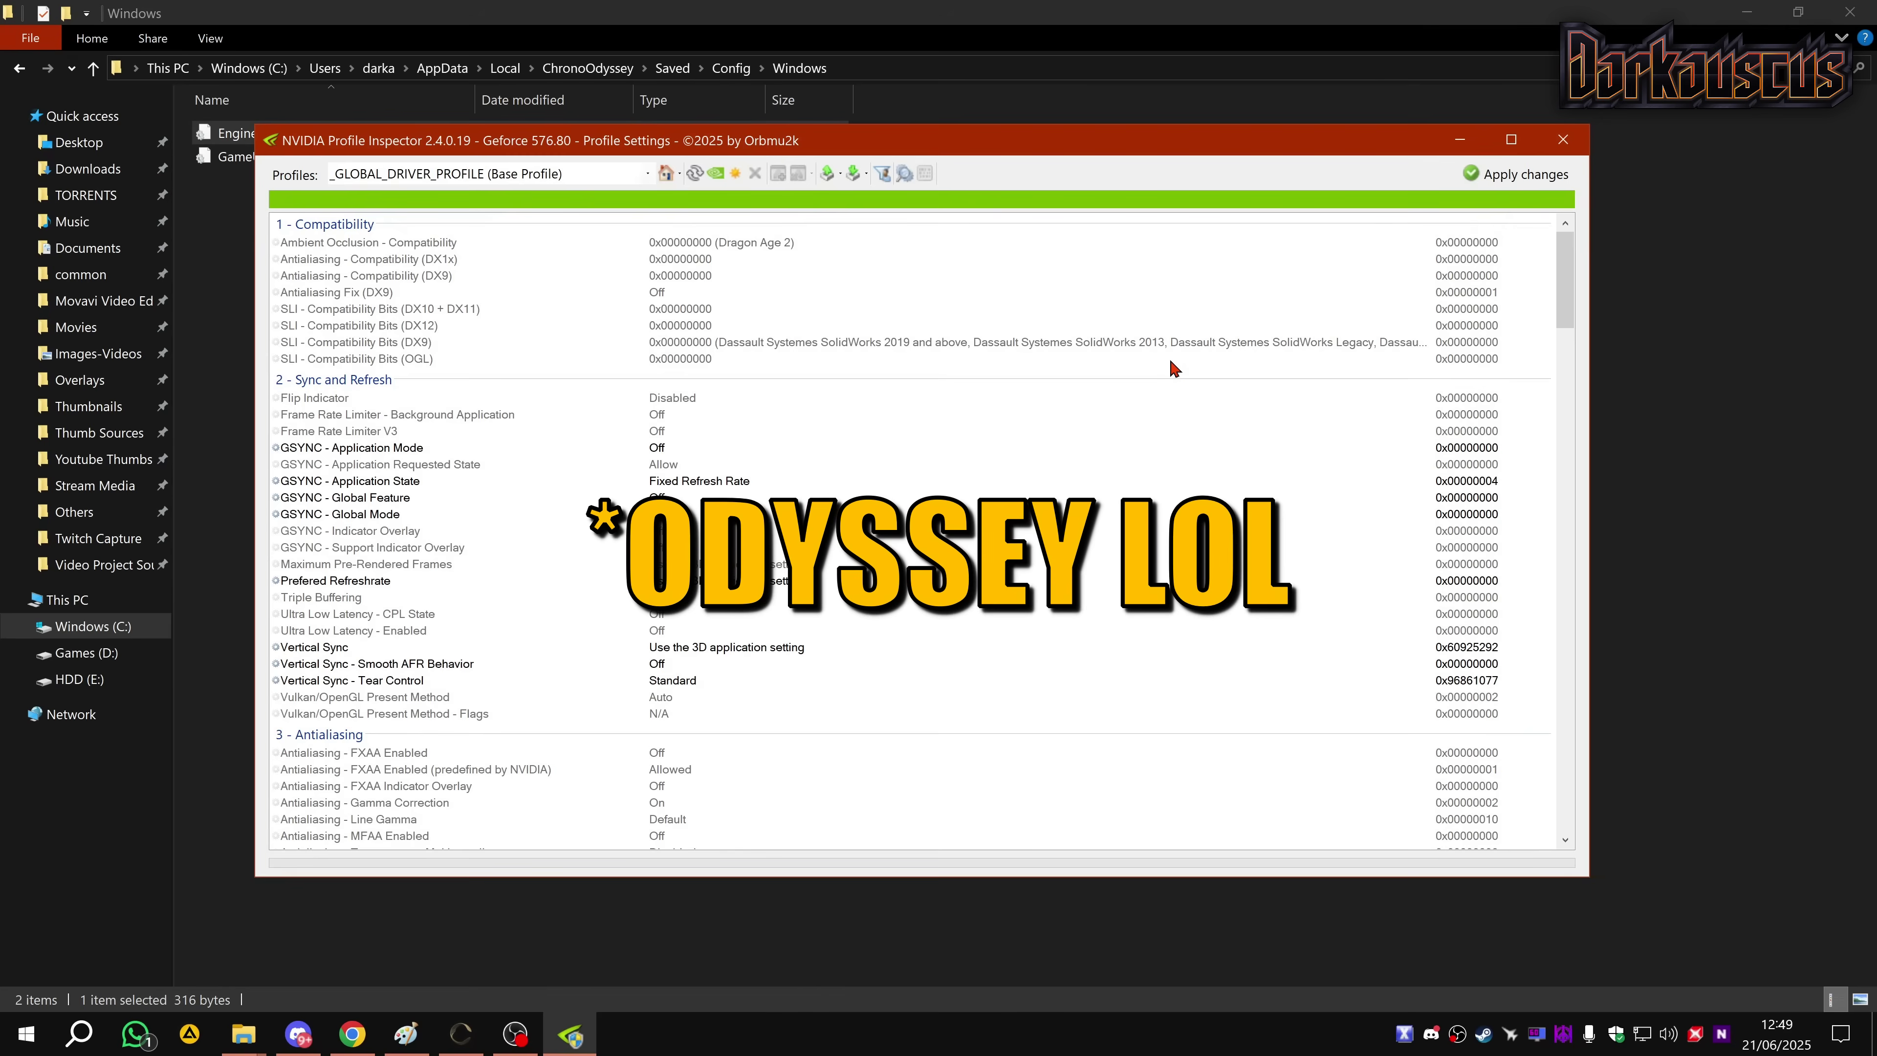
Open NVIDIA Control Panel from the desktop and show the per-program settings of Manage 3D Settings
key(super+d)
right_click(1177, 556)
mouse_move(1256, 571)
key(Escape)
key(Escape)
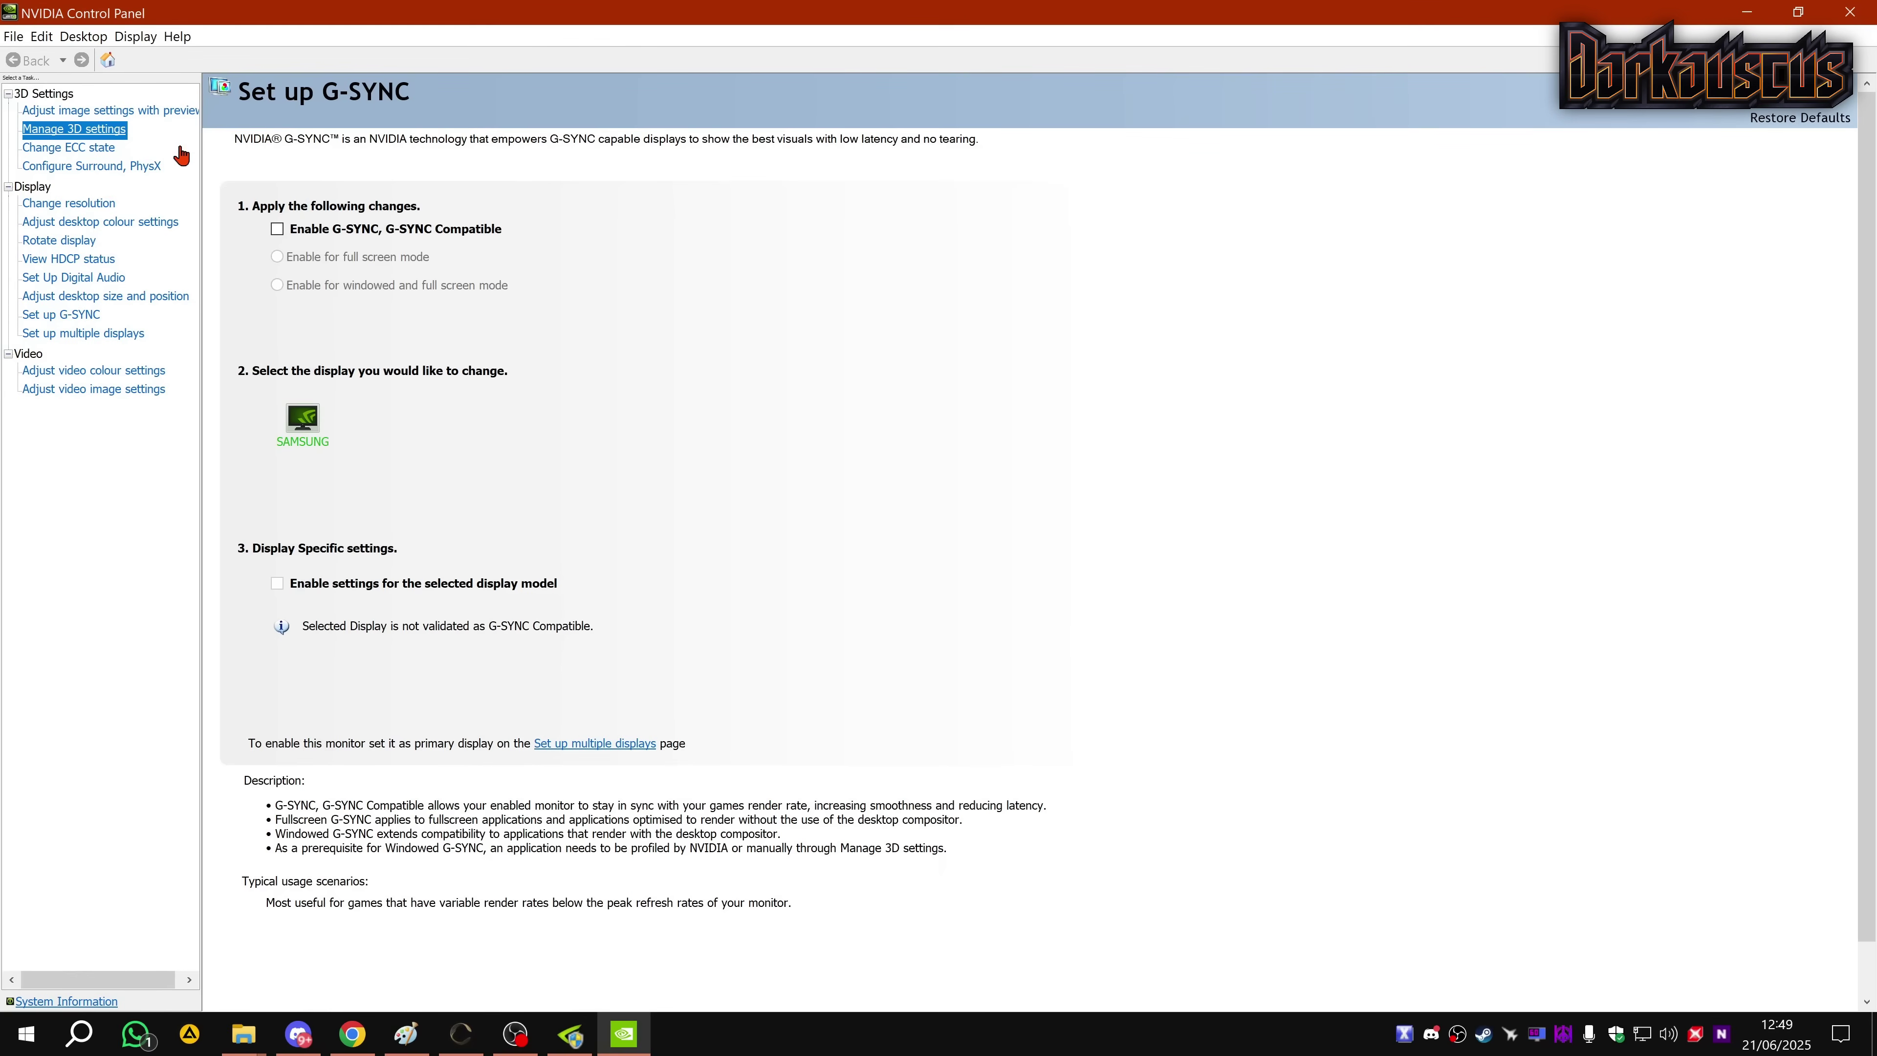
click(114, 135)
click(415, 244)
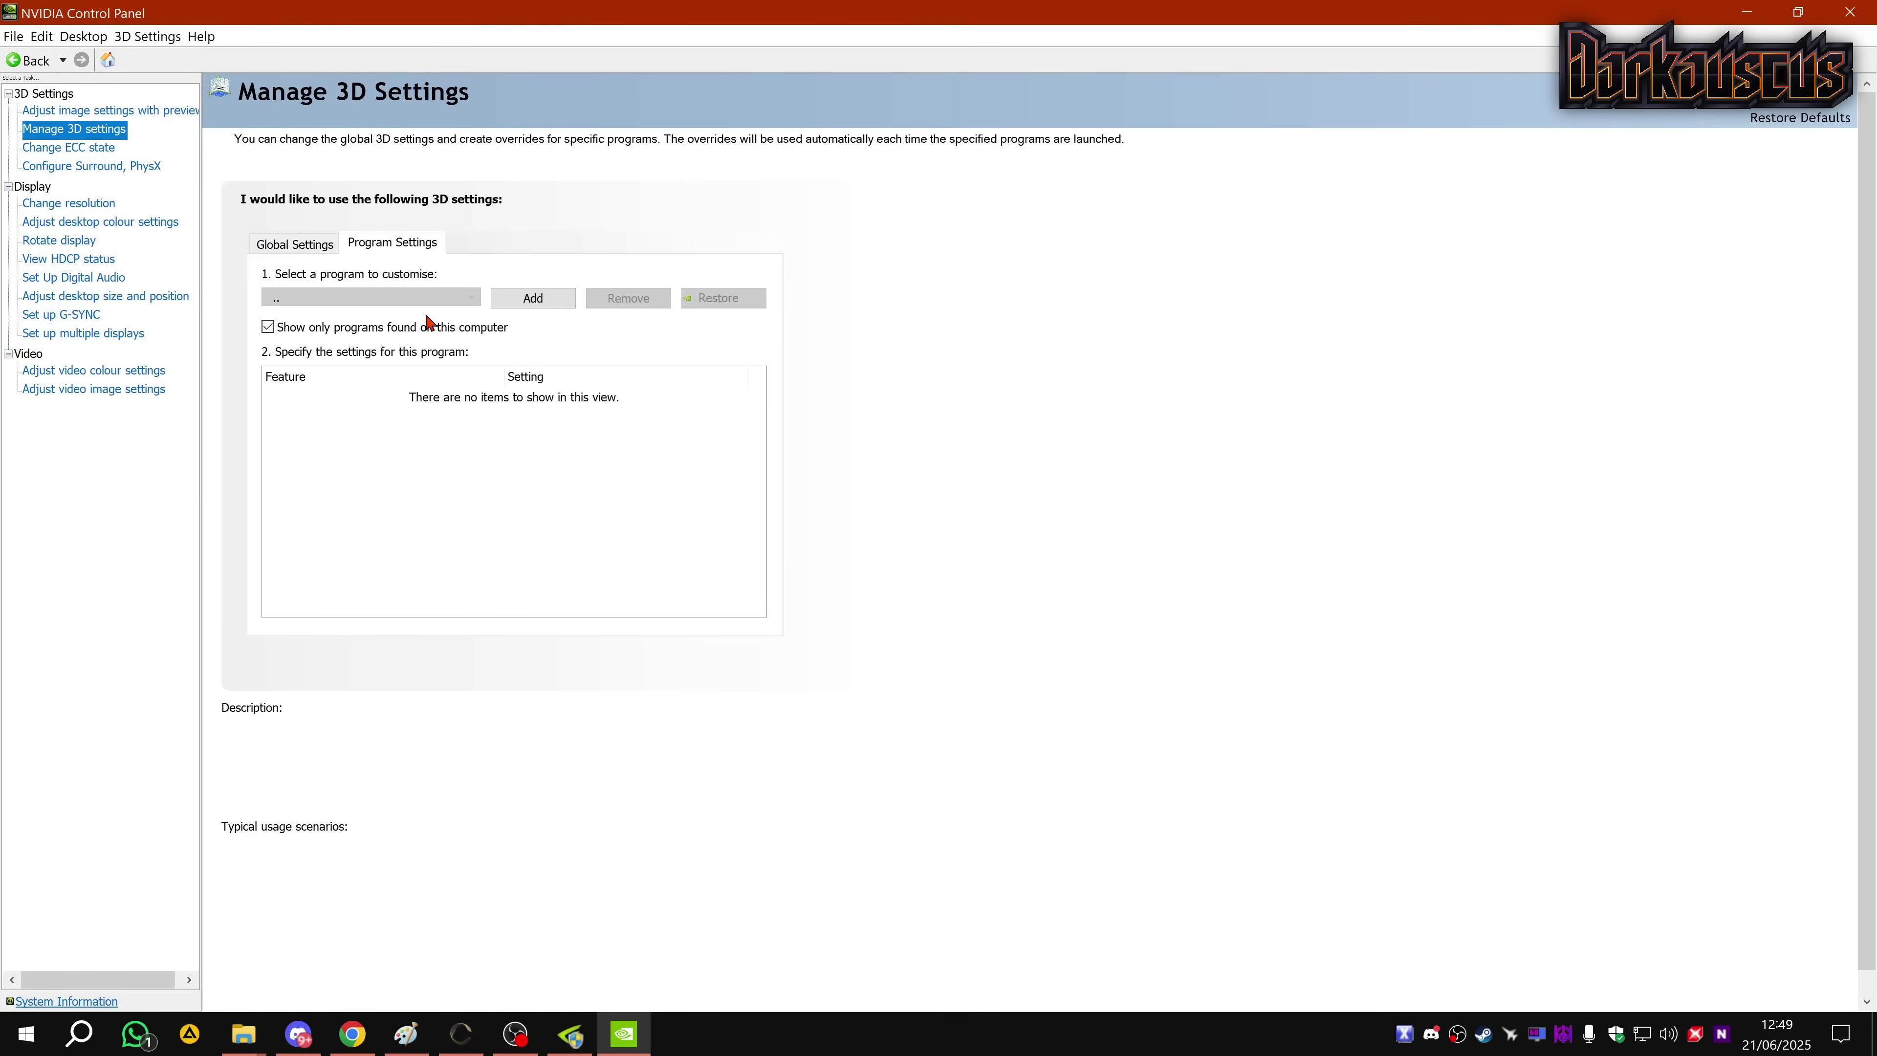
Choose Chrono Odyssey MMO (games-win64-shipping.exe) as the program to customise and inspect its Power management mode
click(432, 298)
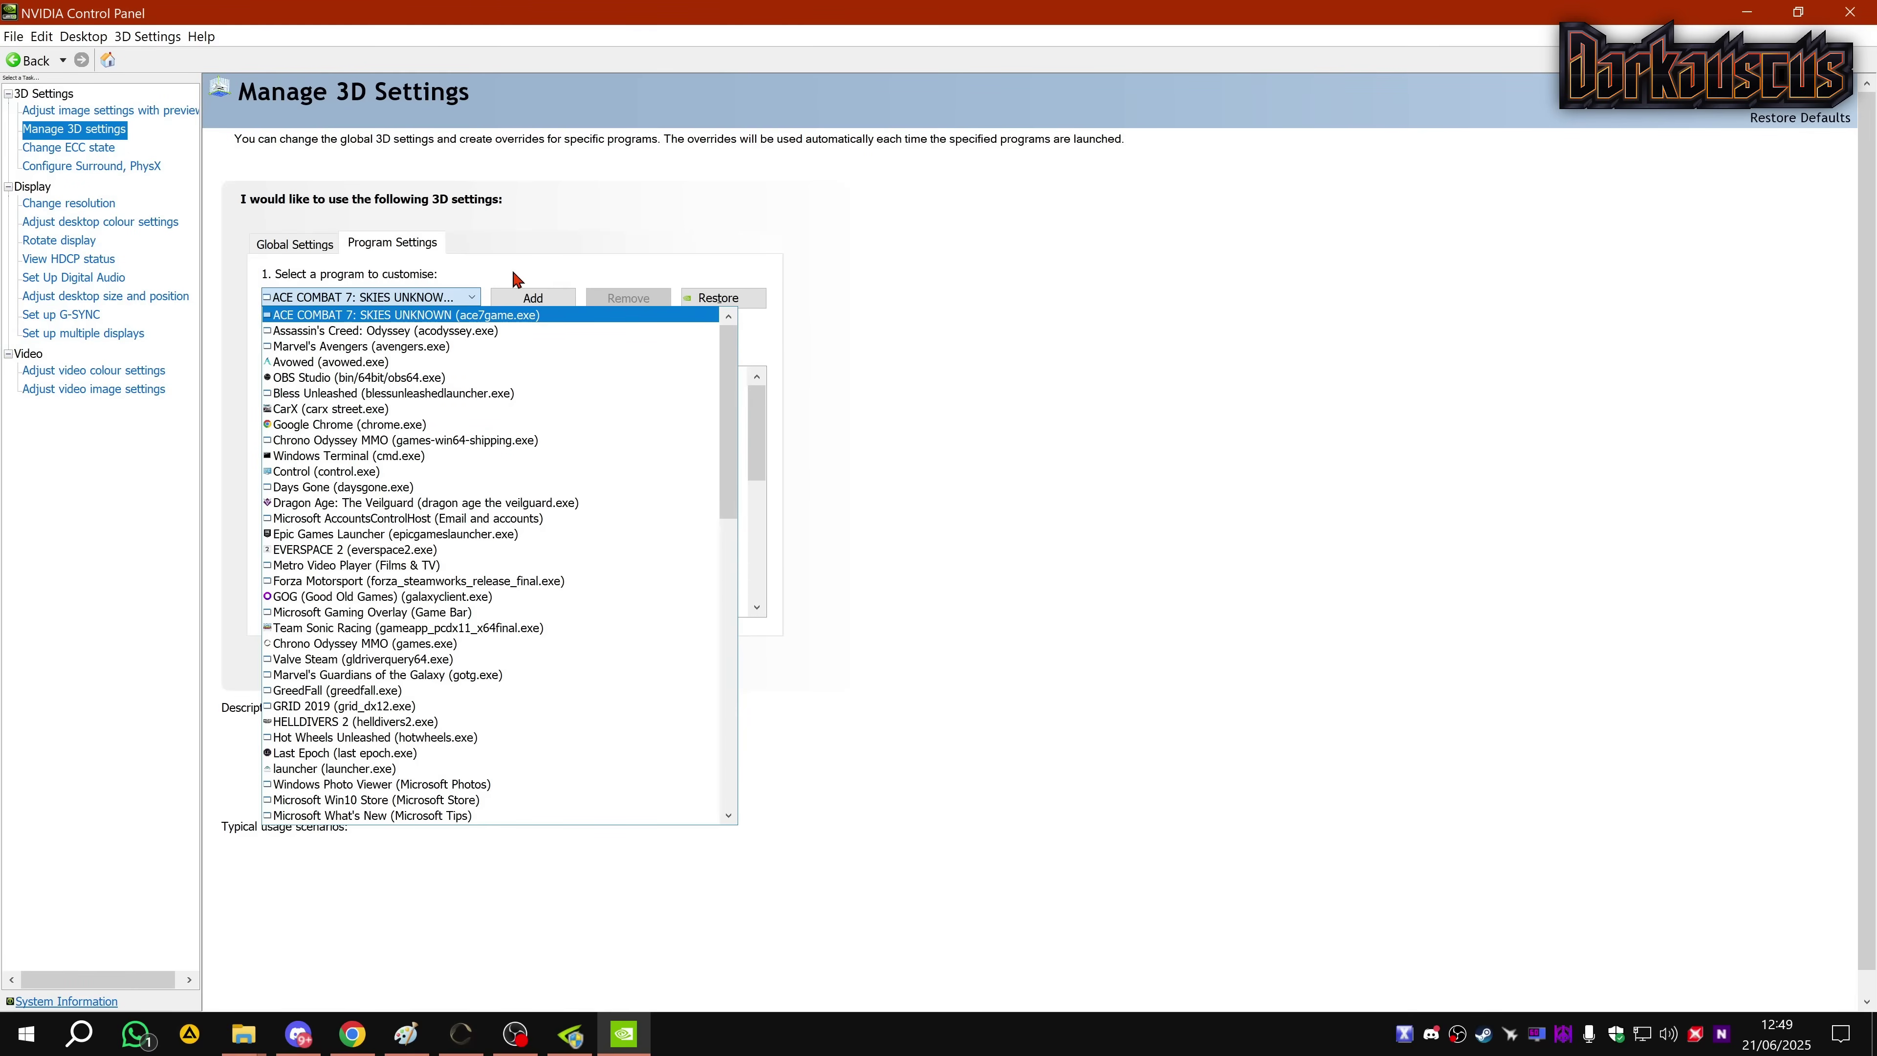
click(372, 444)
drag(766, 412, 764, 472)
click(543, 572)
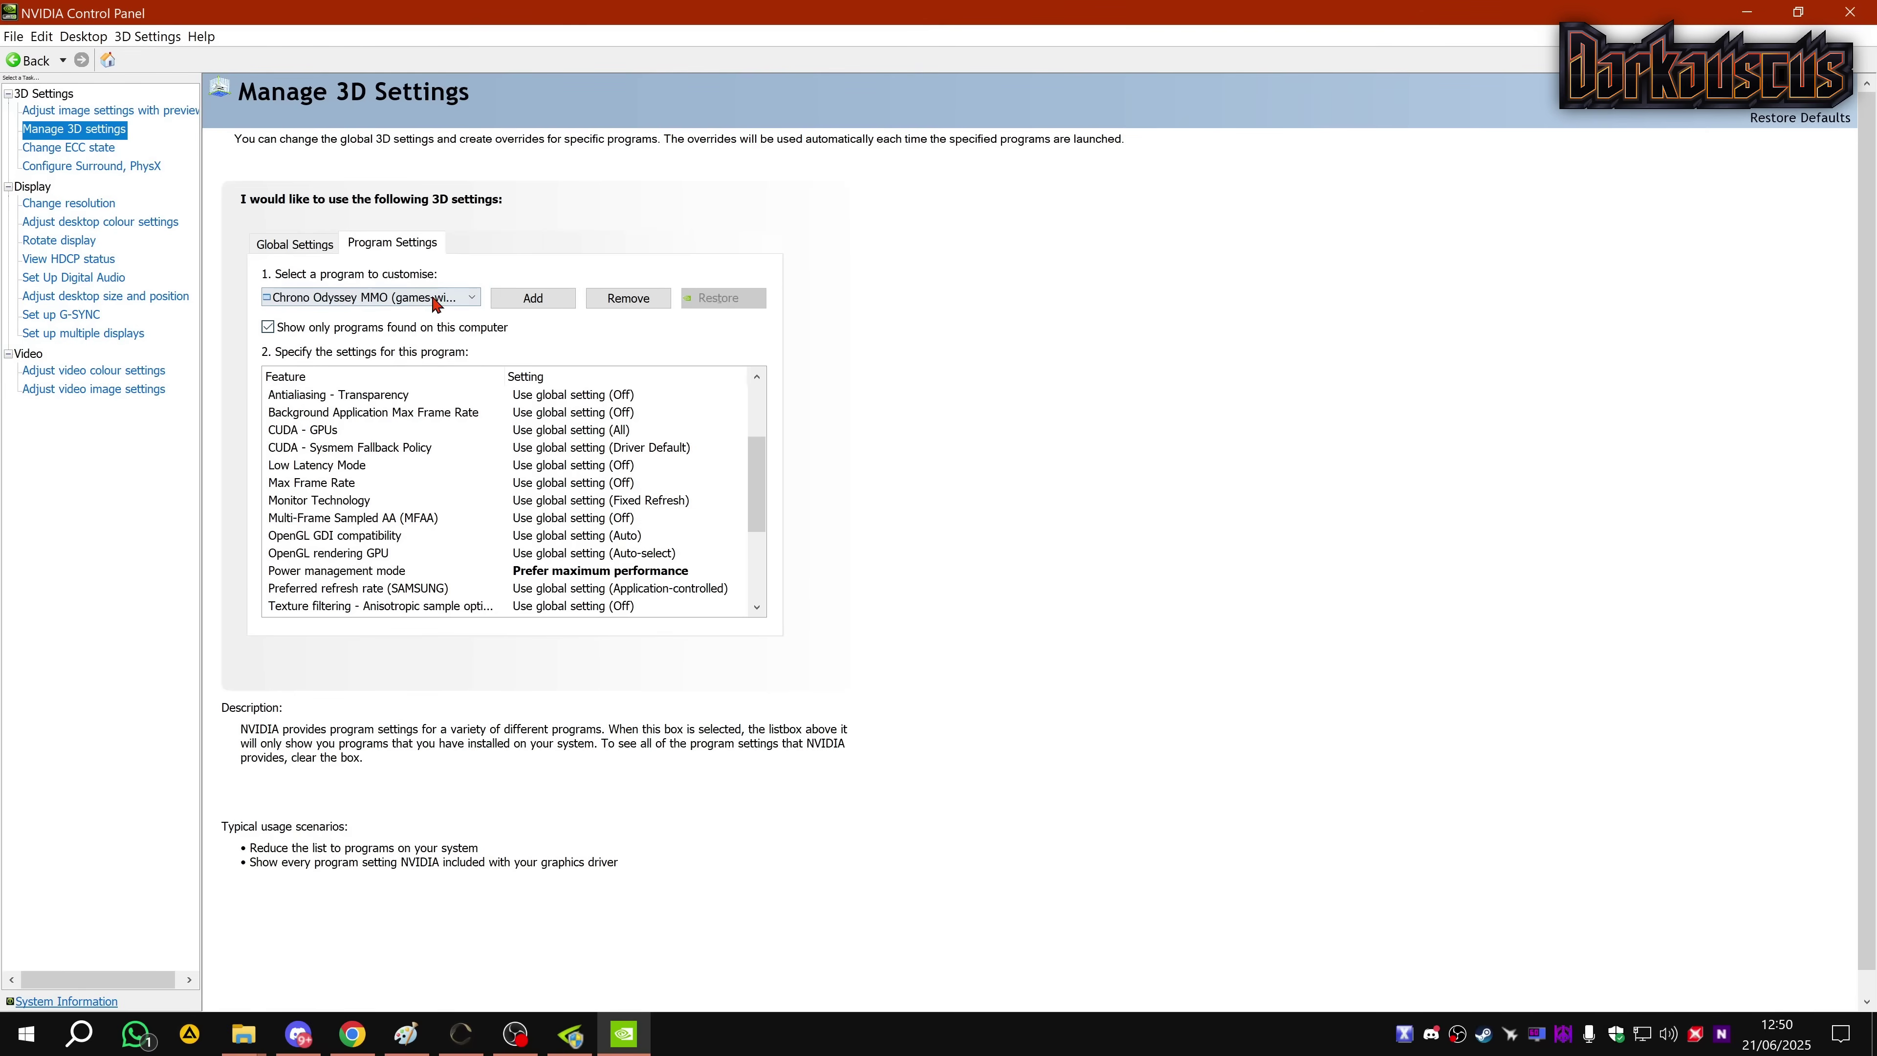
Look at the list for adding a program to the 3D settings, cancel it and review Chrono Odyssey MMO's remaining settings
click(521, 300)
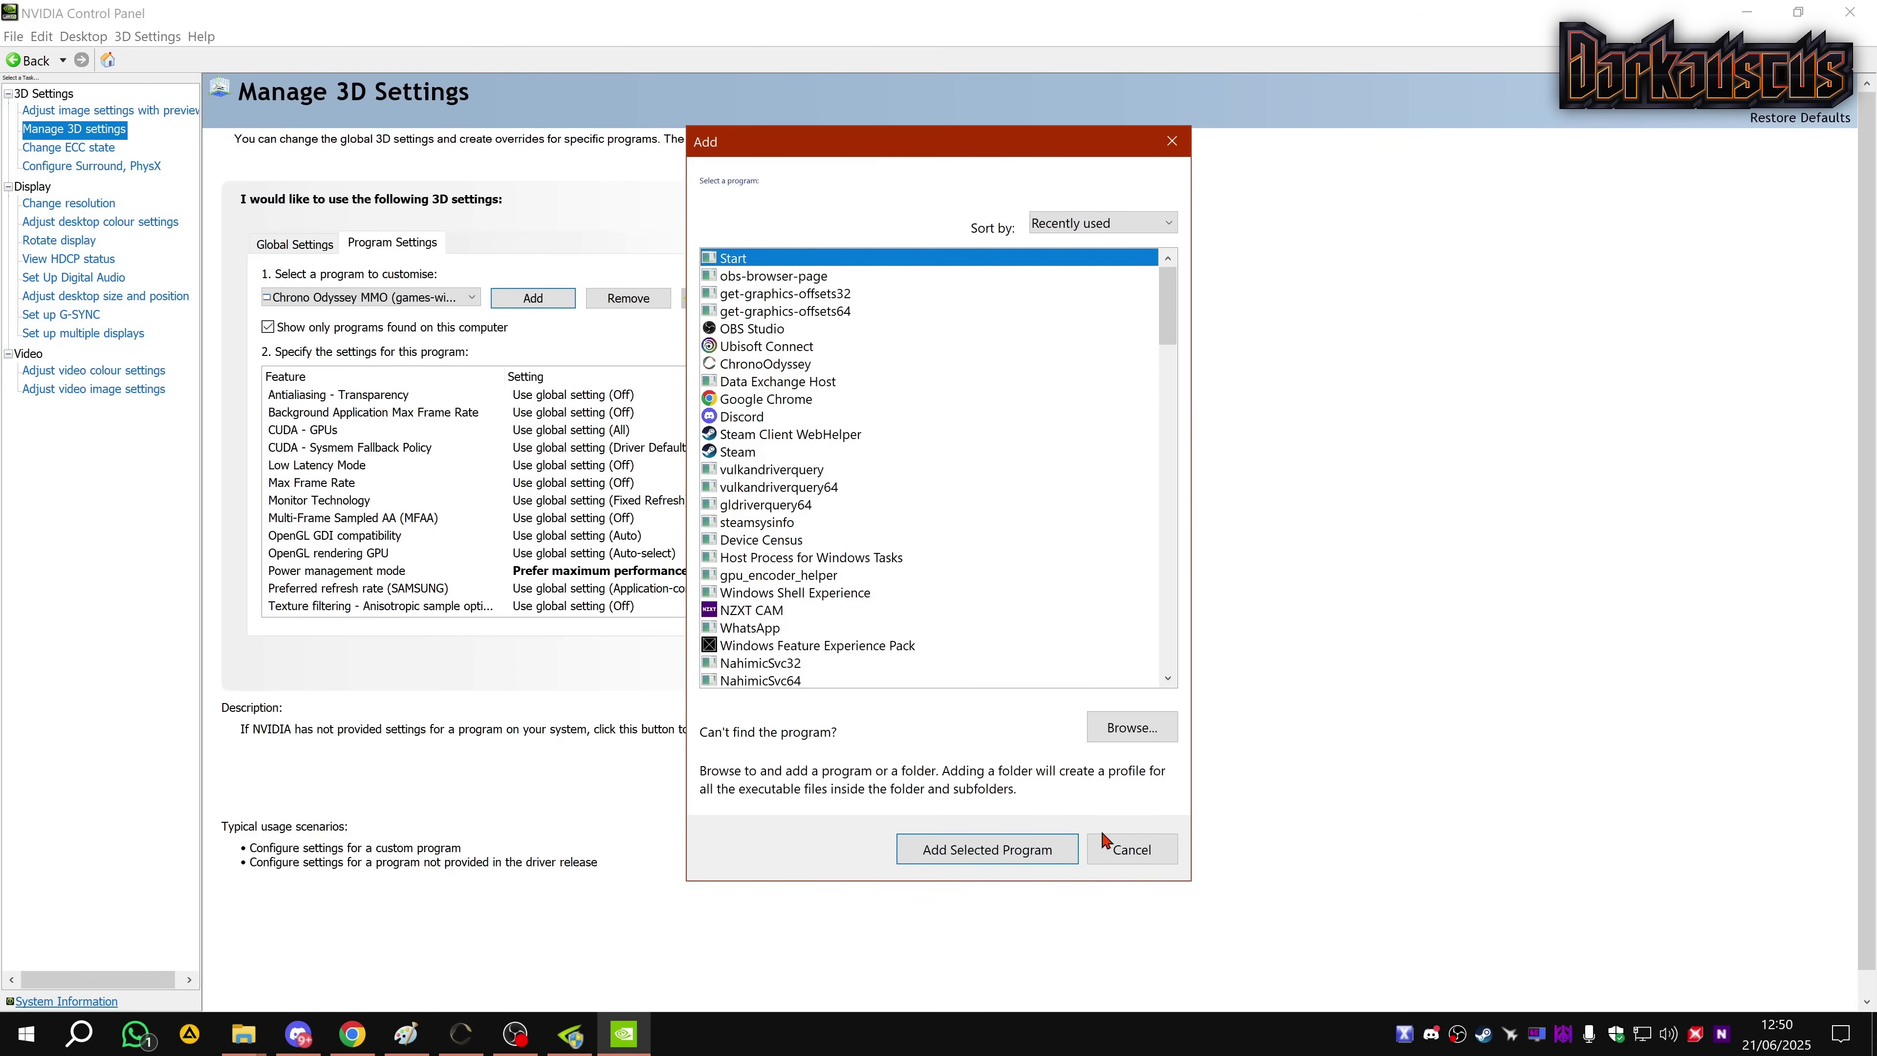
click(1146, 860)
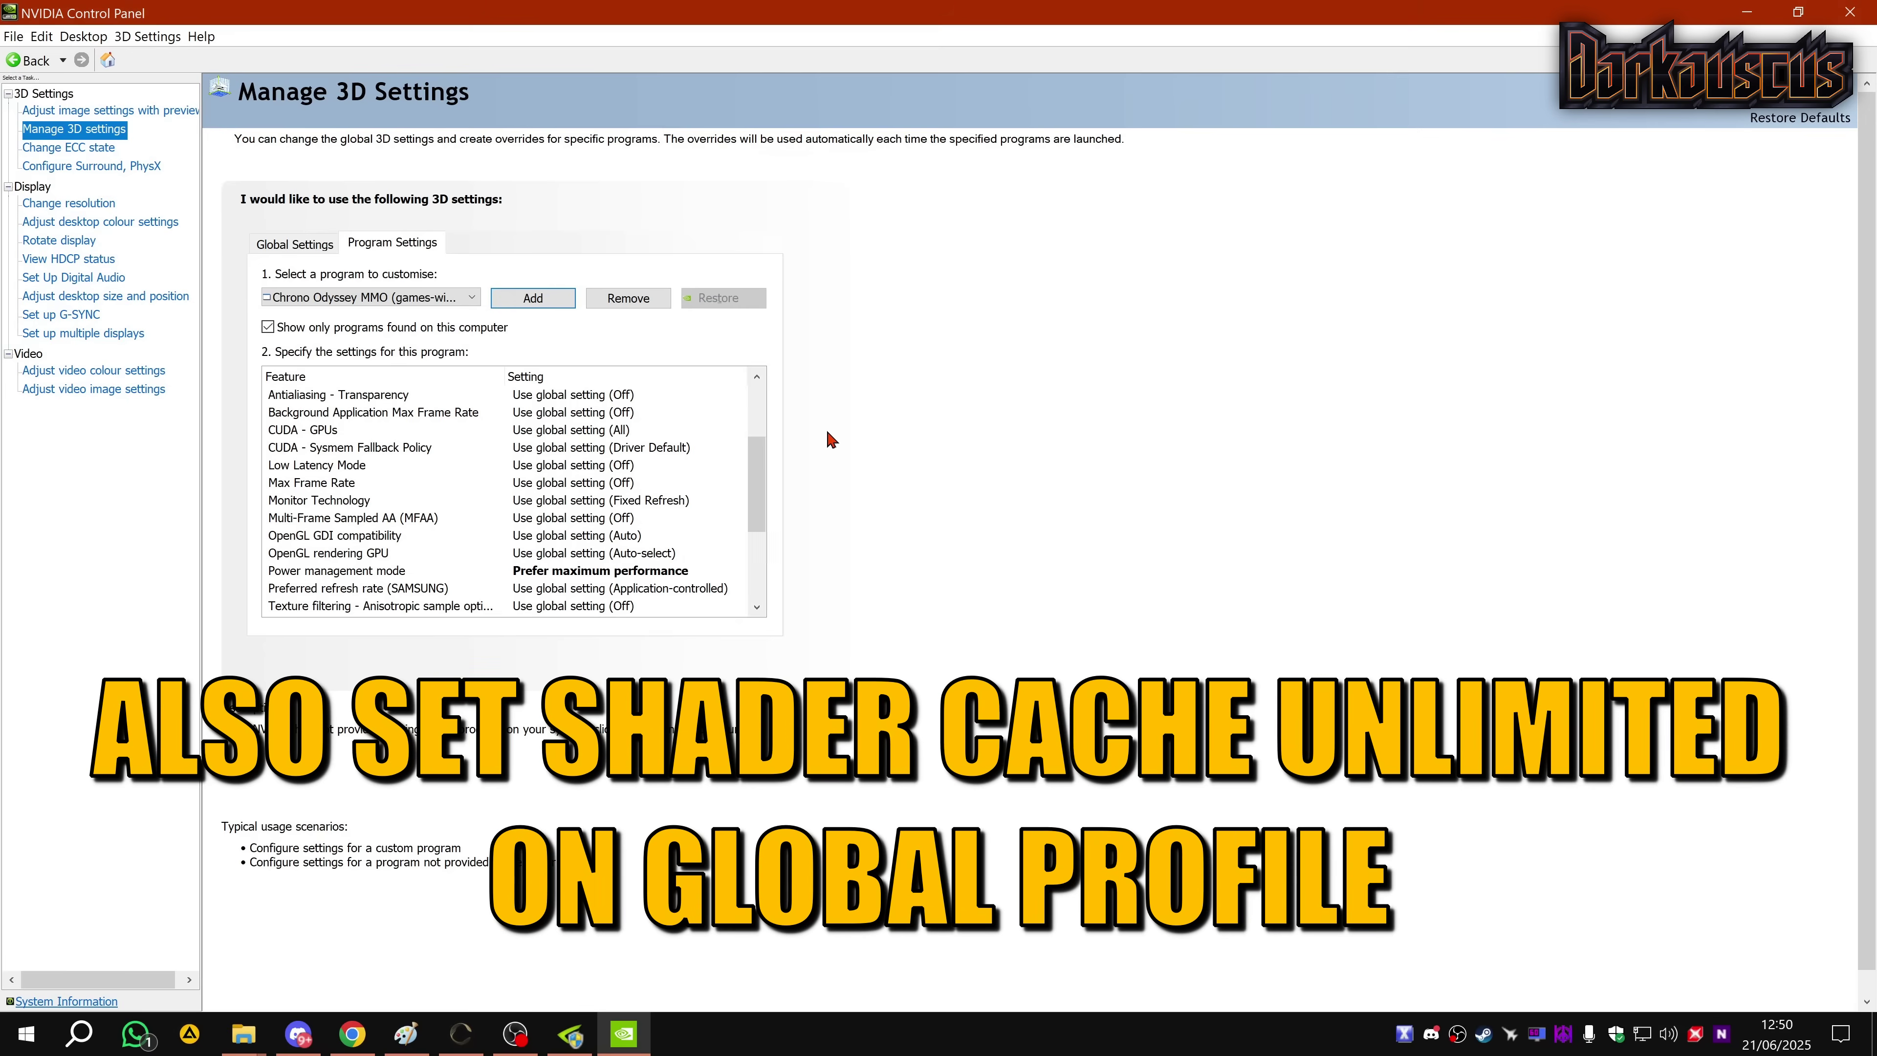
mouse_move(755, 480)
mouse_down()
mouse_move(756, 546)
mouse_move(759, 503)
mouse_up()
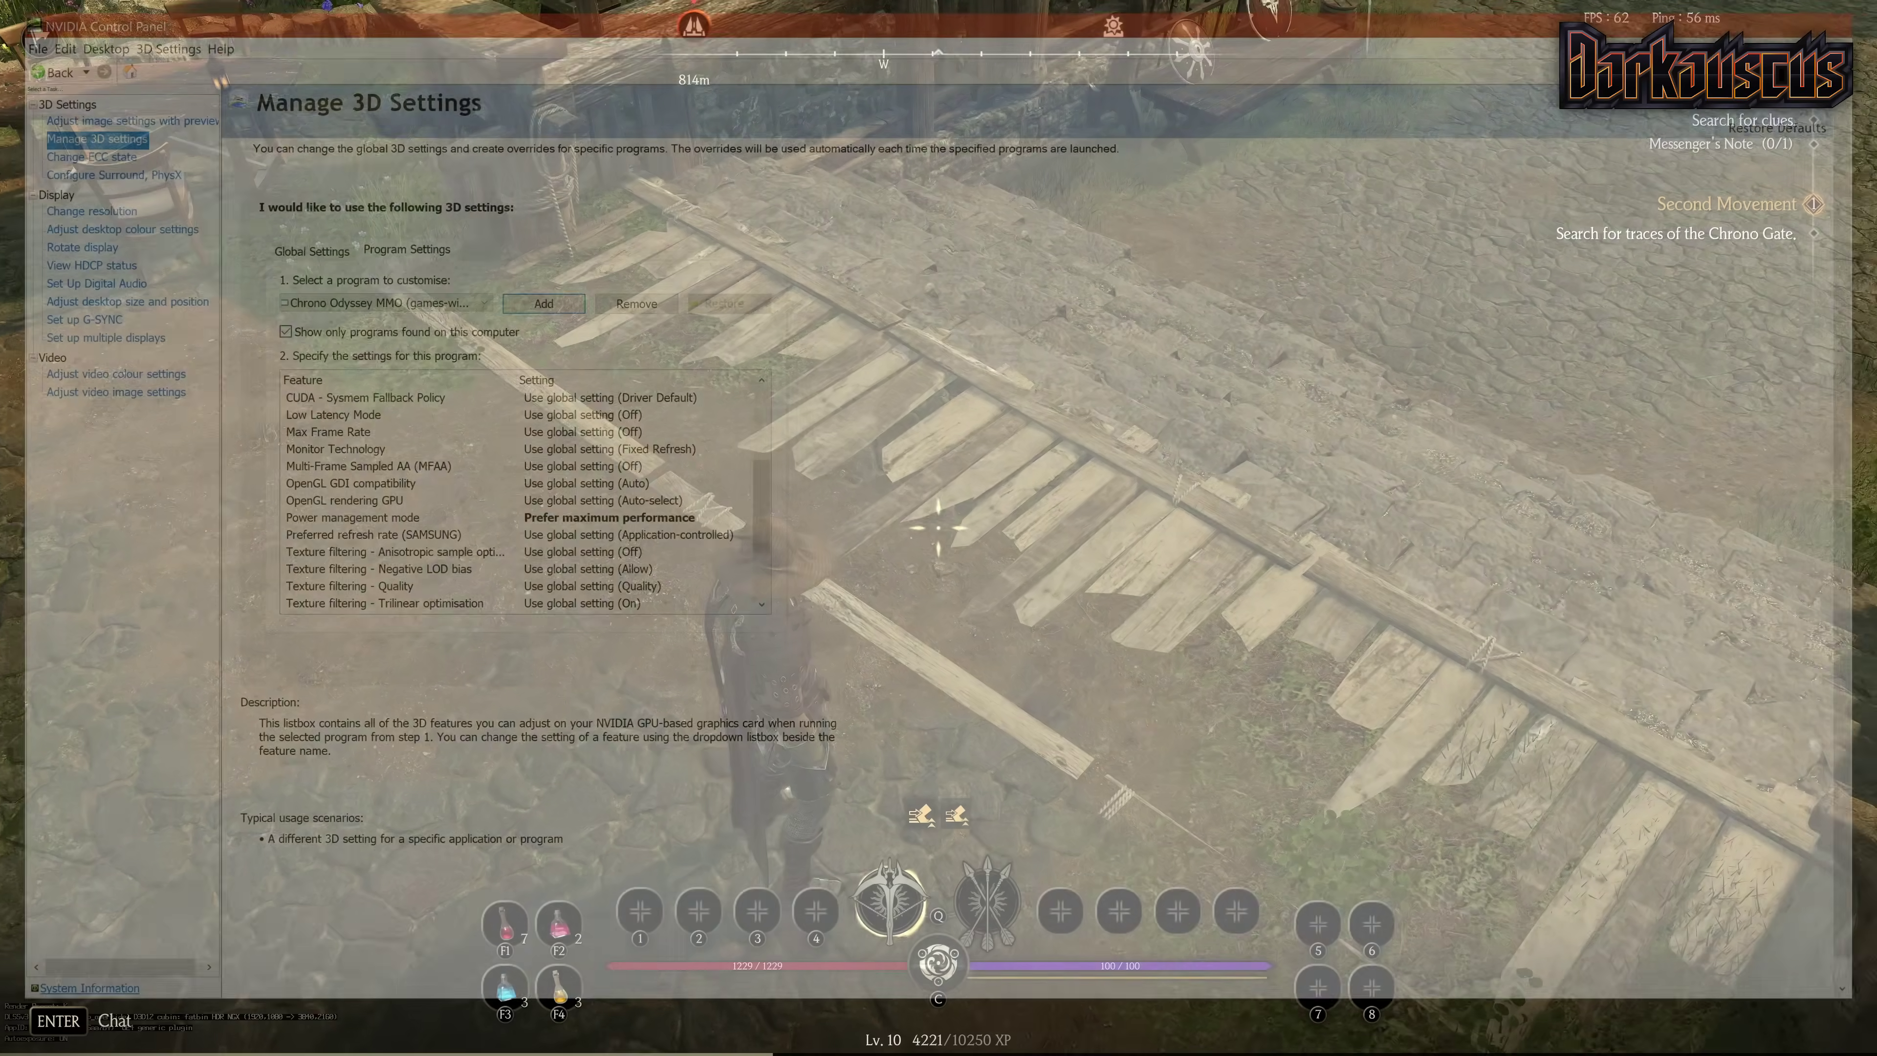
Switch to NVIDIA Profile Inspector, search the profiles for "chro" and load the Chrono Odyssey MMO profile
click(572, 1035)
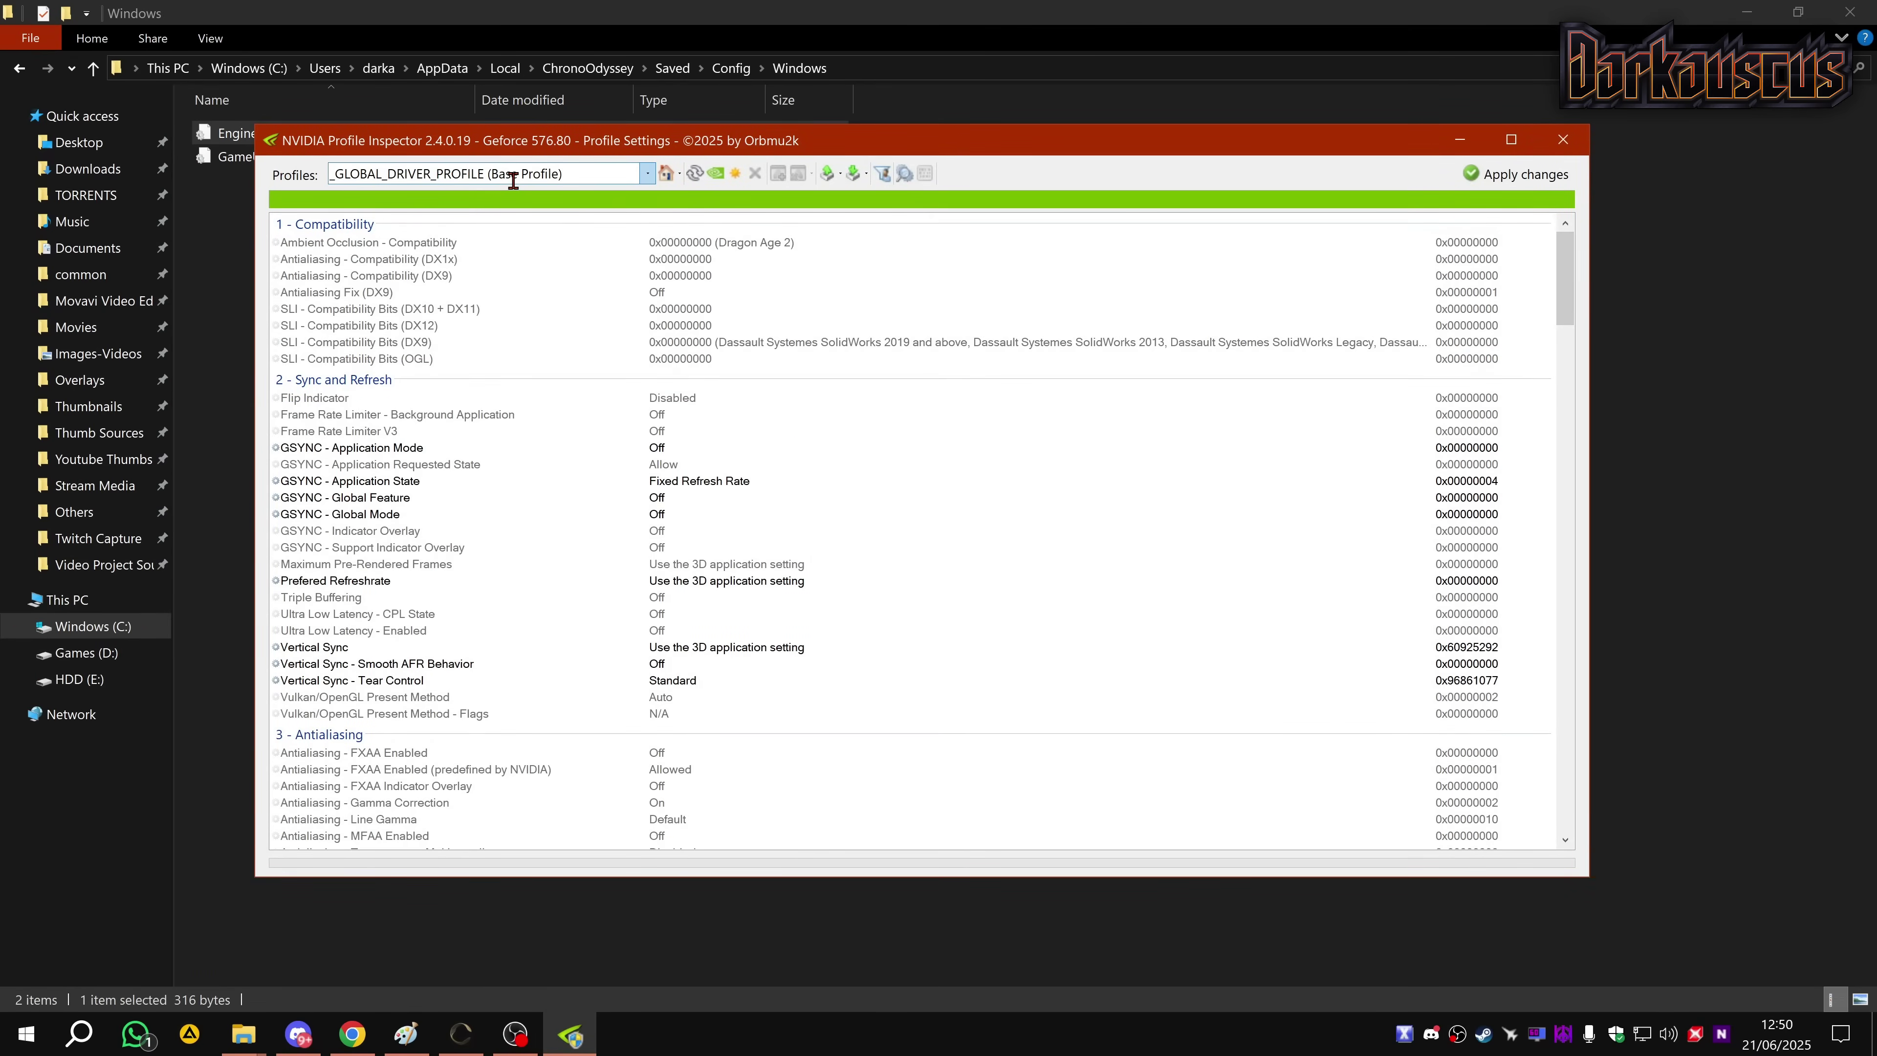
click(536, 180)
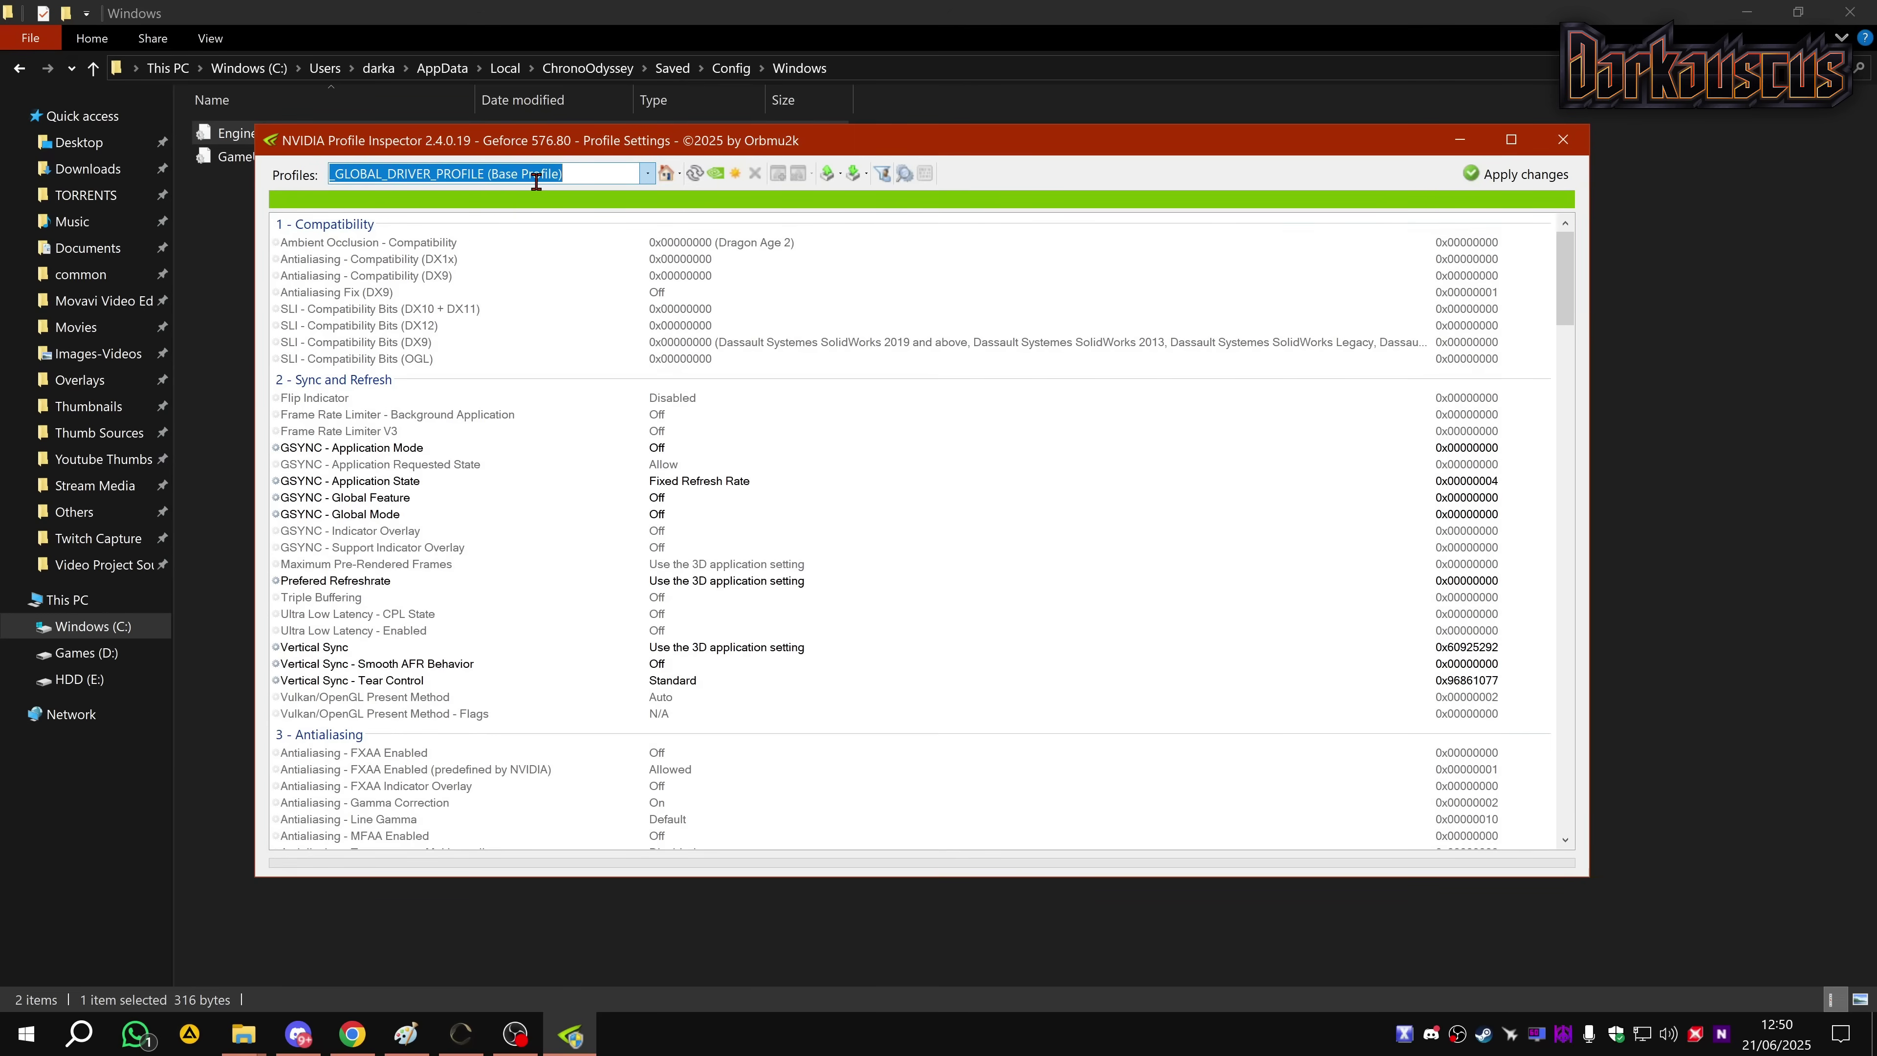
text(chro)
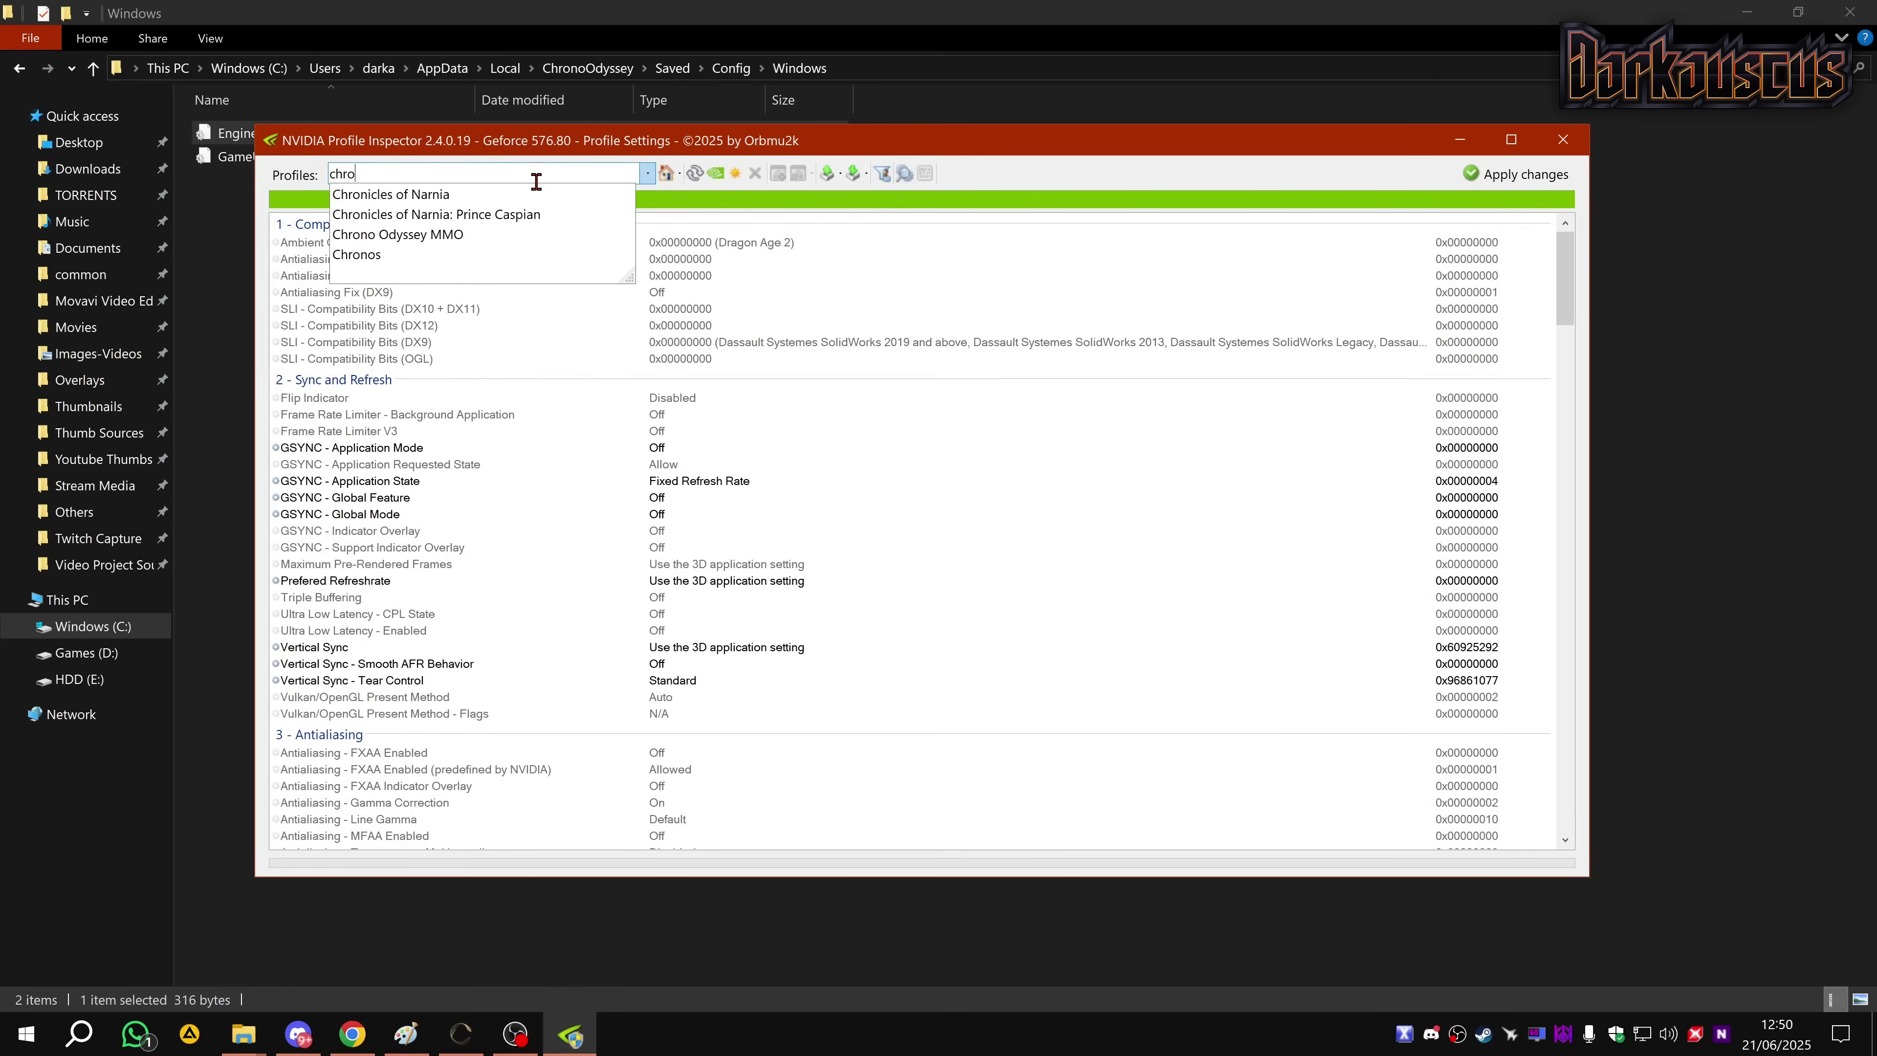
click(394, 234)
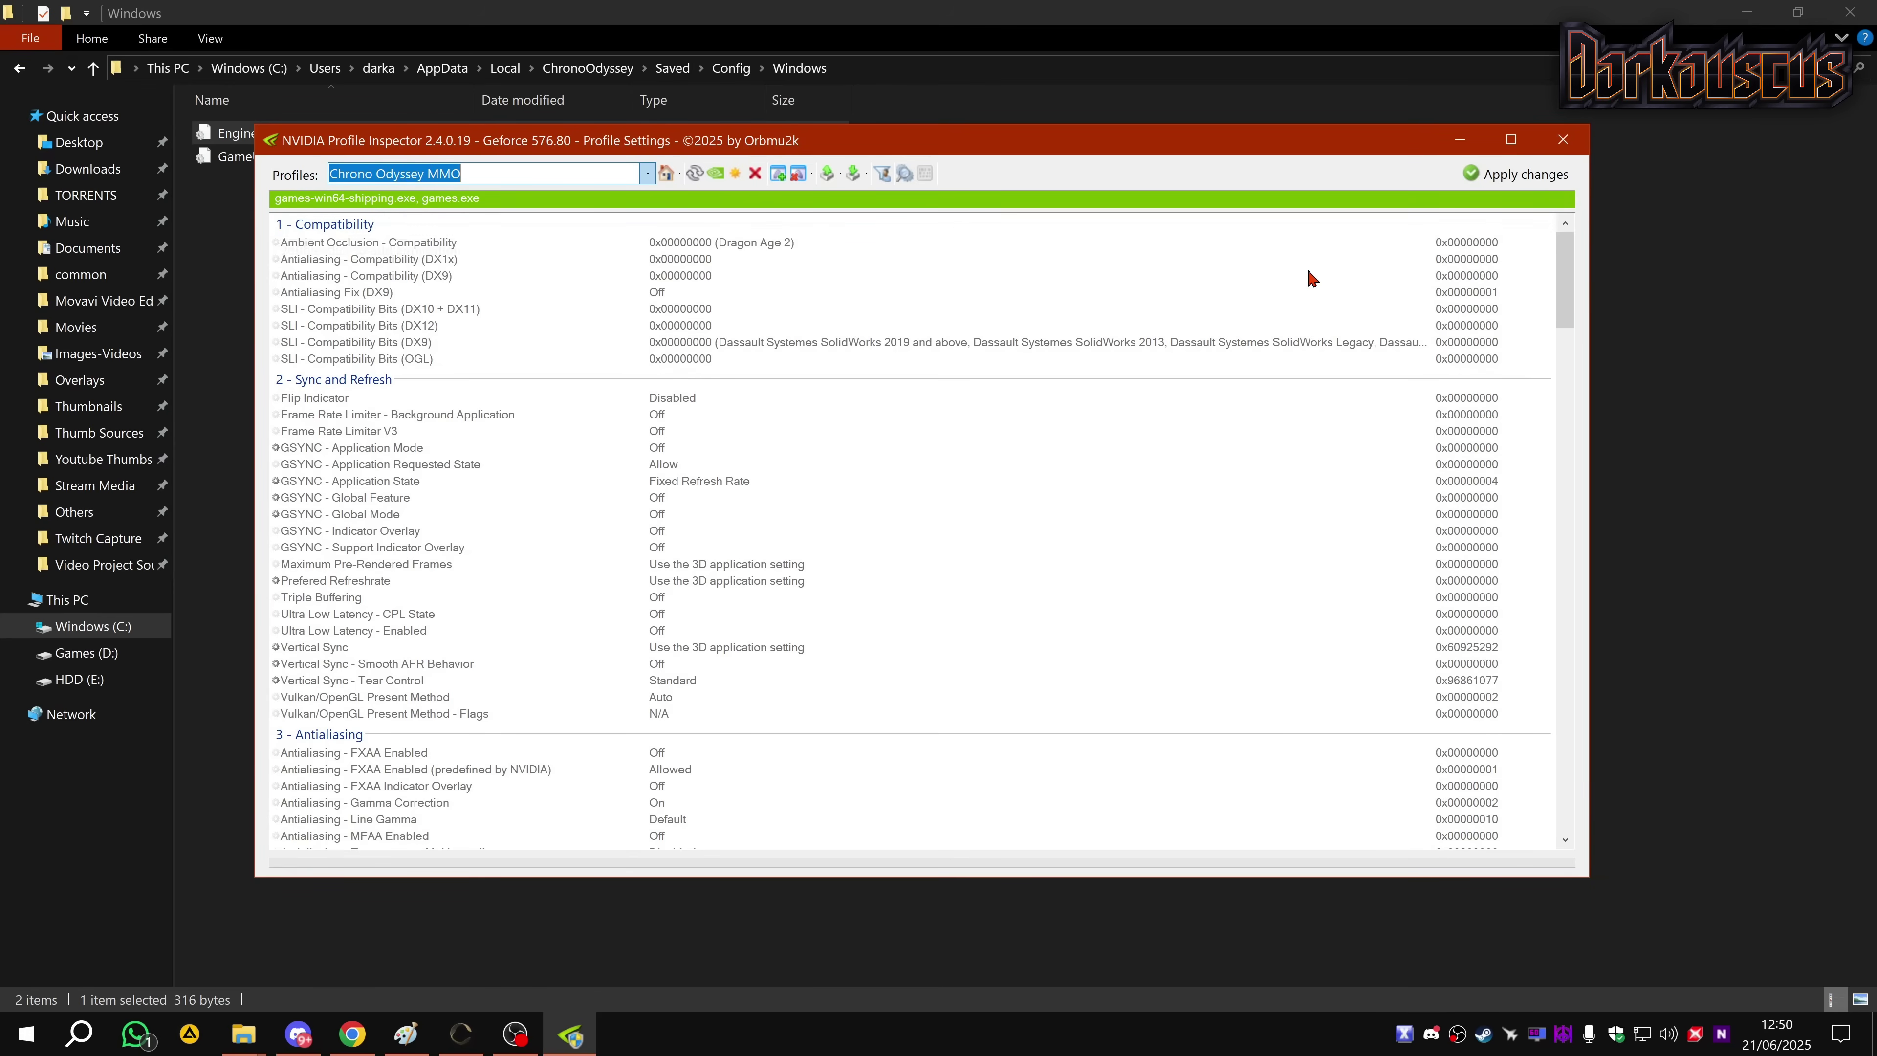
Check the option for adding an application to the Chrono Odyssey MMO profile, cancel it and review the profile's Common settings
click(778, 173)
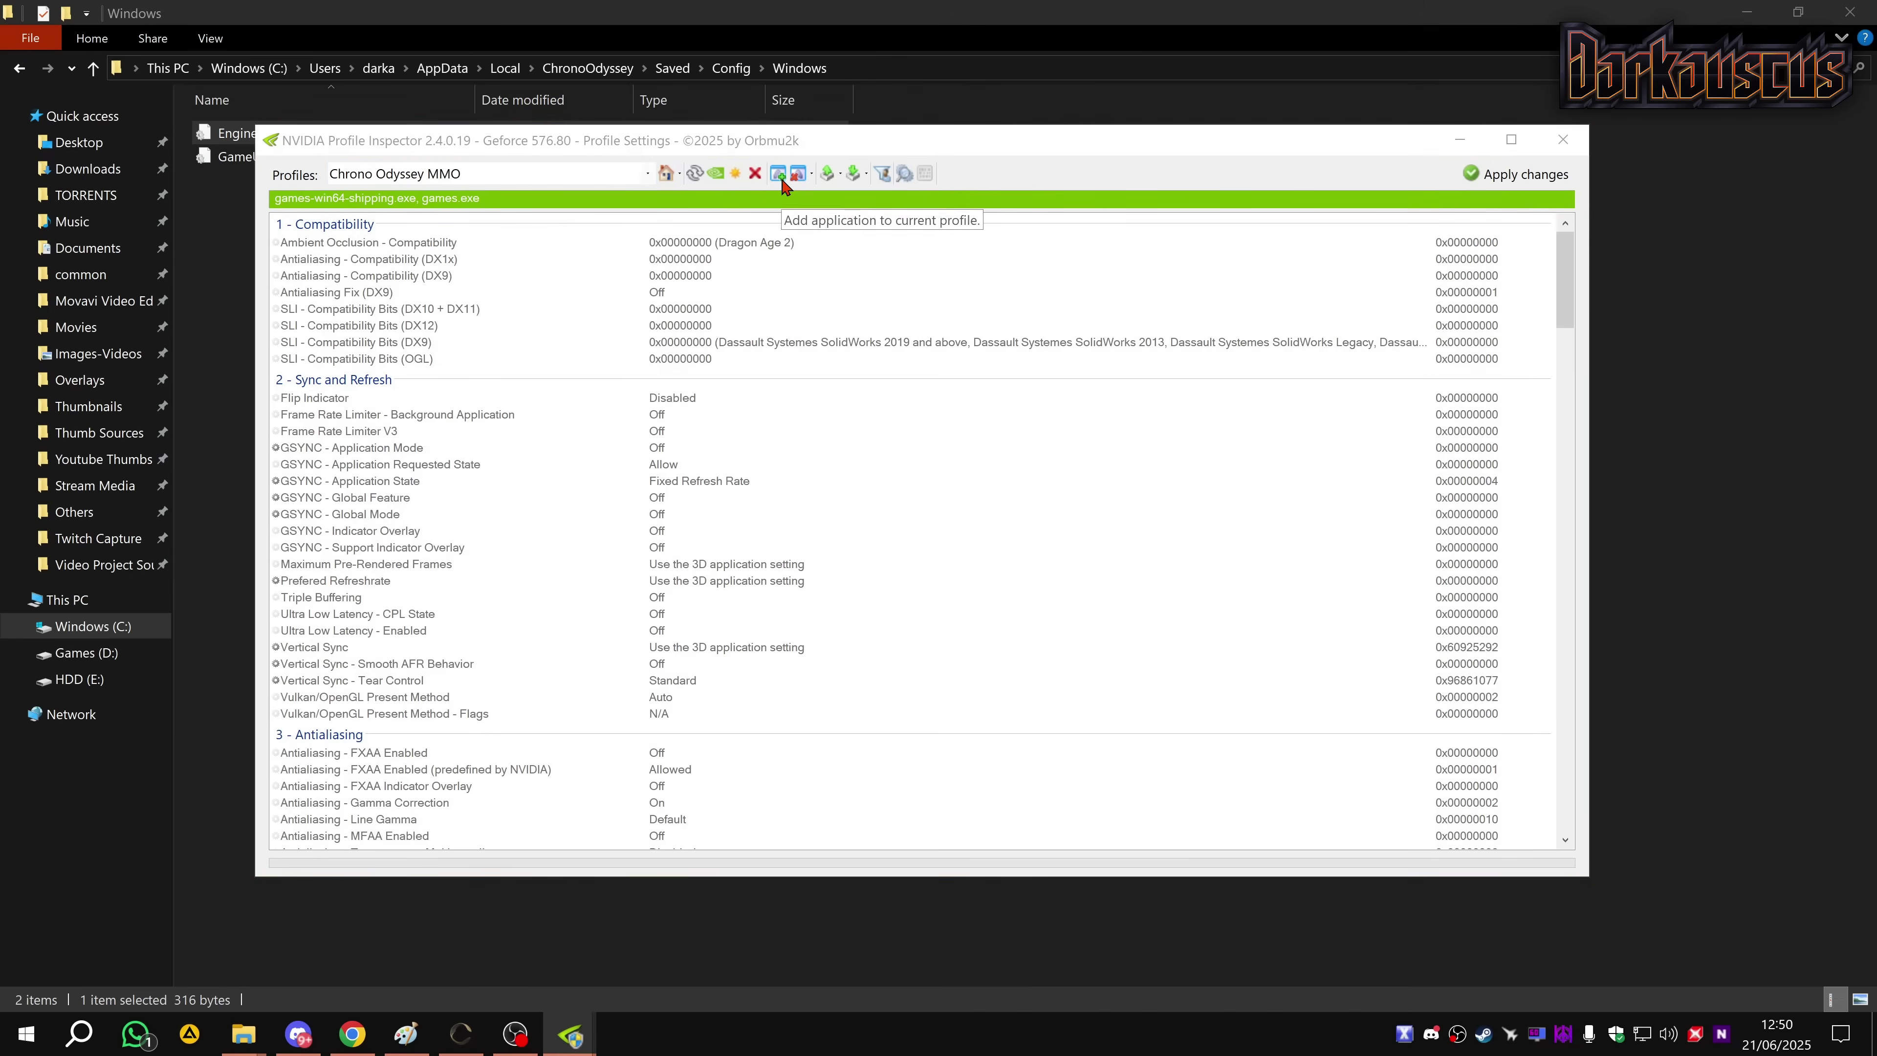
click(1082, 548)
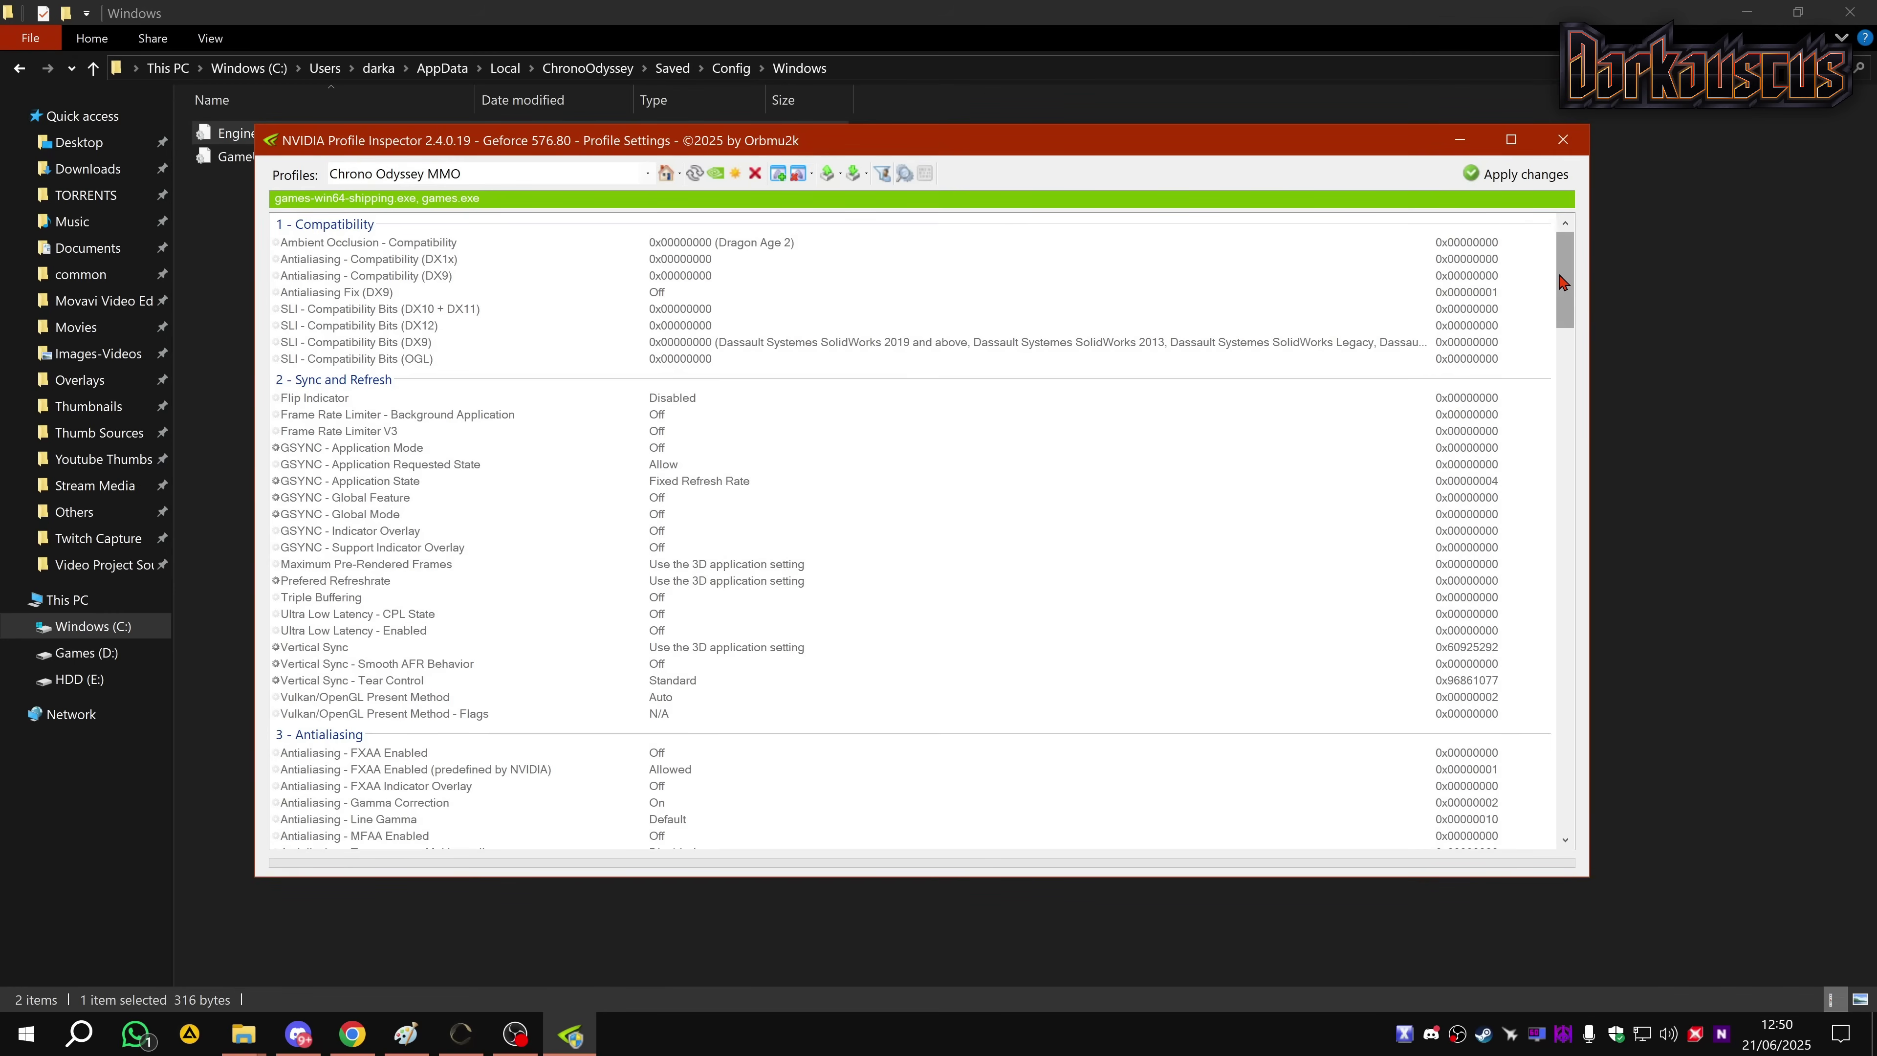
drag(1565, 284, 1536, 457)
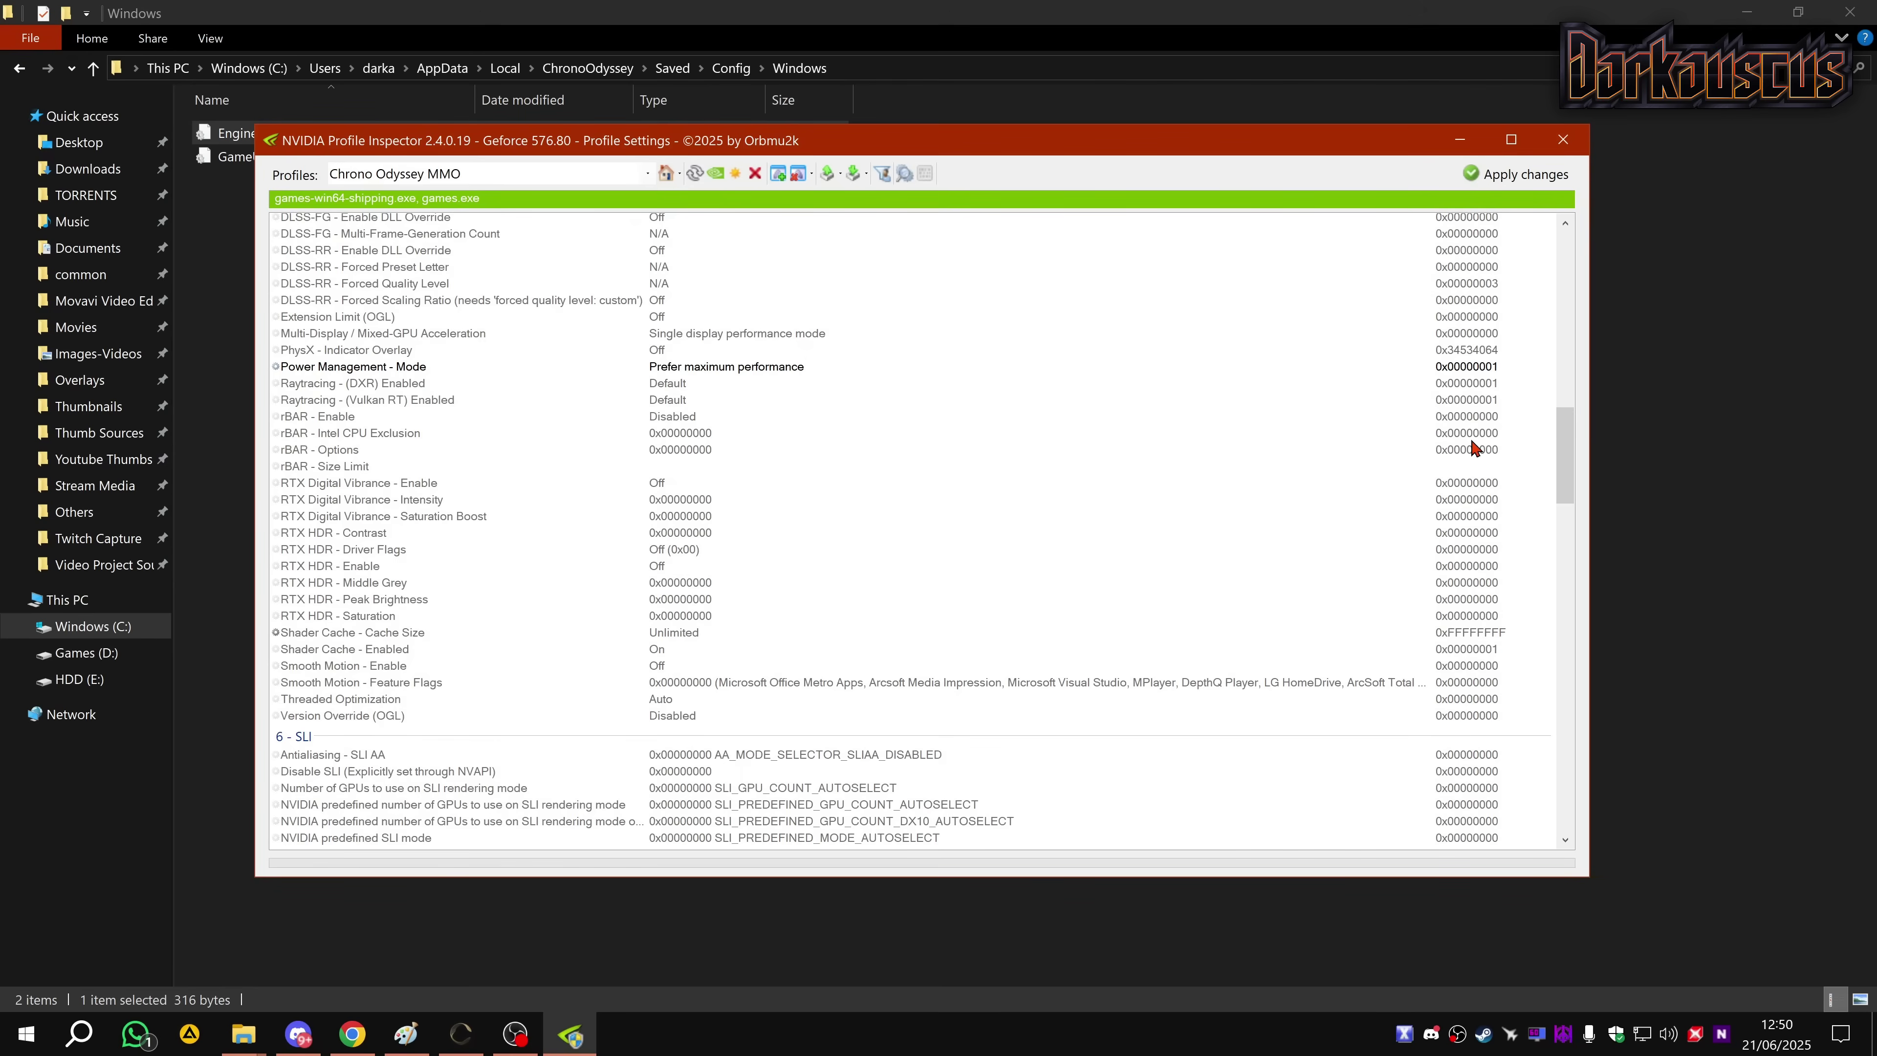
drag(1567, 444, 1543, 329)
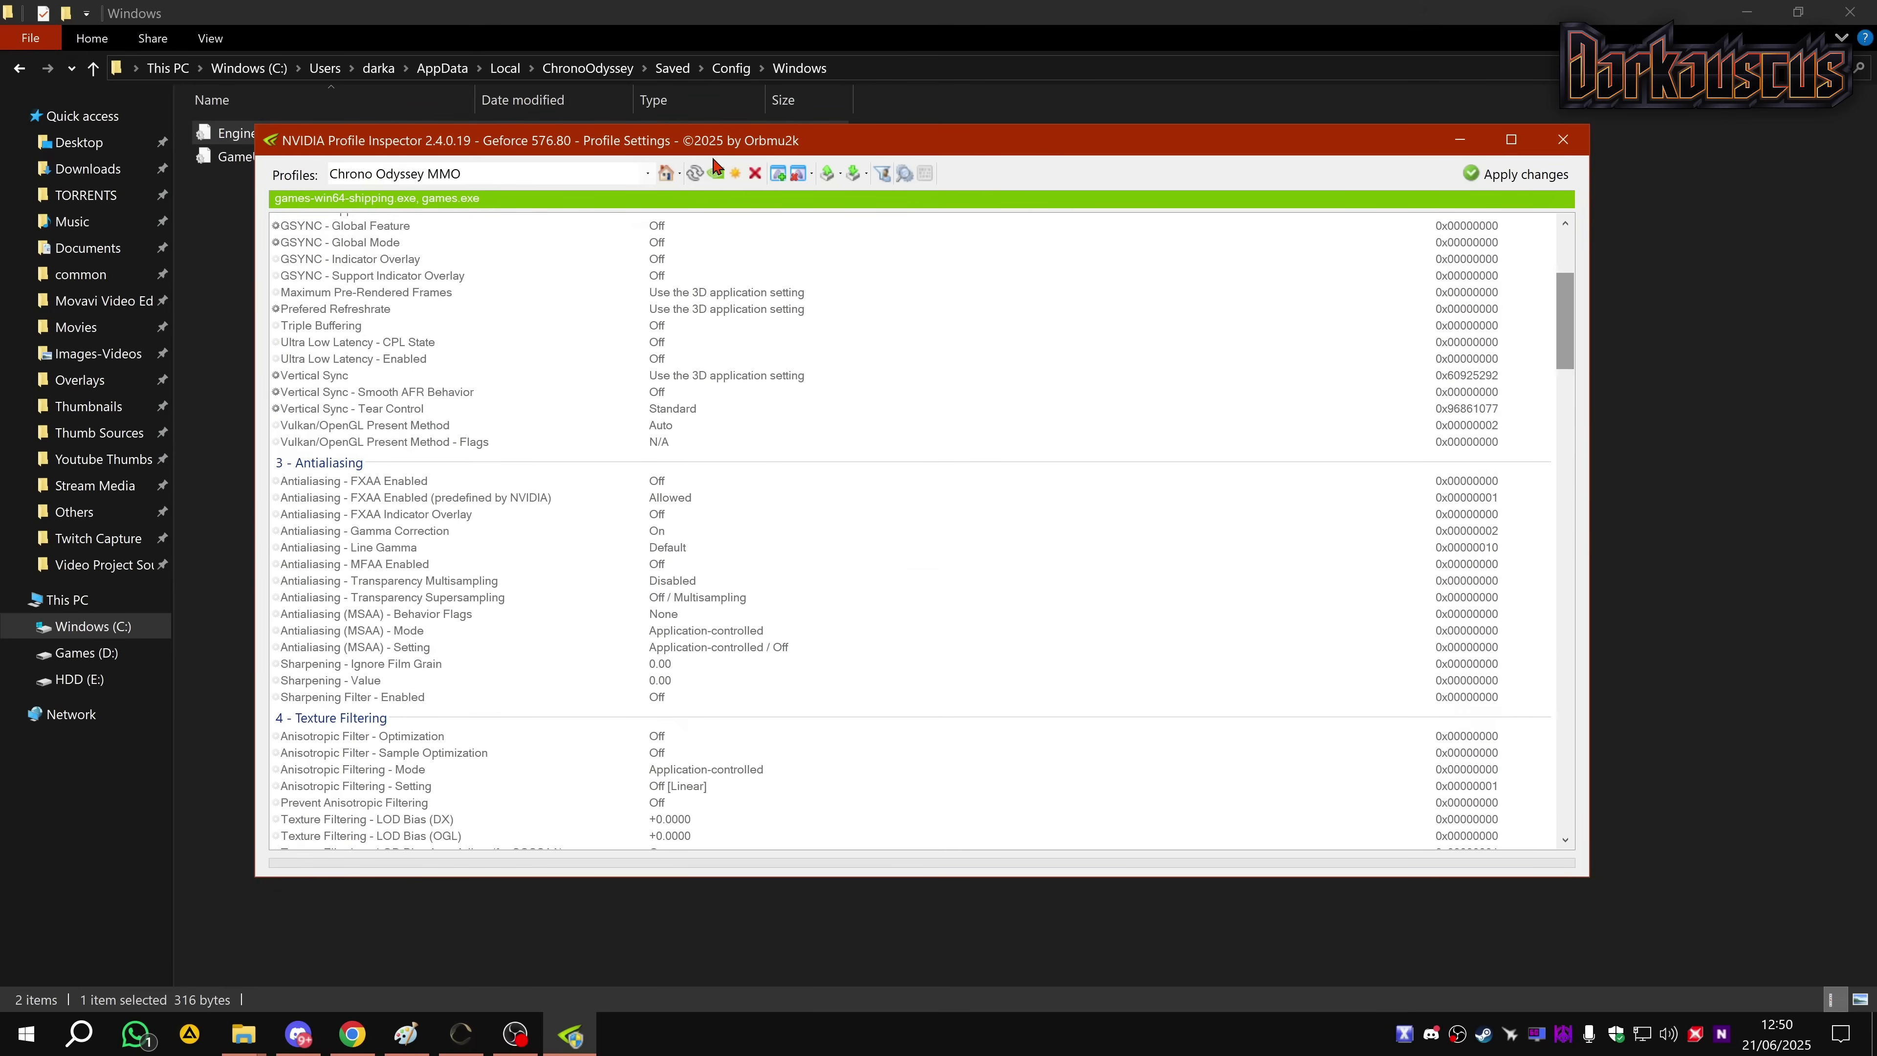
Return to the _GLOBAL_DRIVER_PROFILE (Base Profile), review its DLSS override settings under Common, apply the changes and close Profile Inspector
click(665, 173)
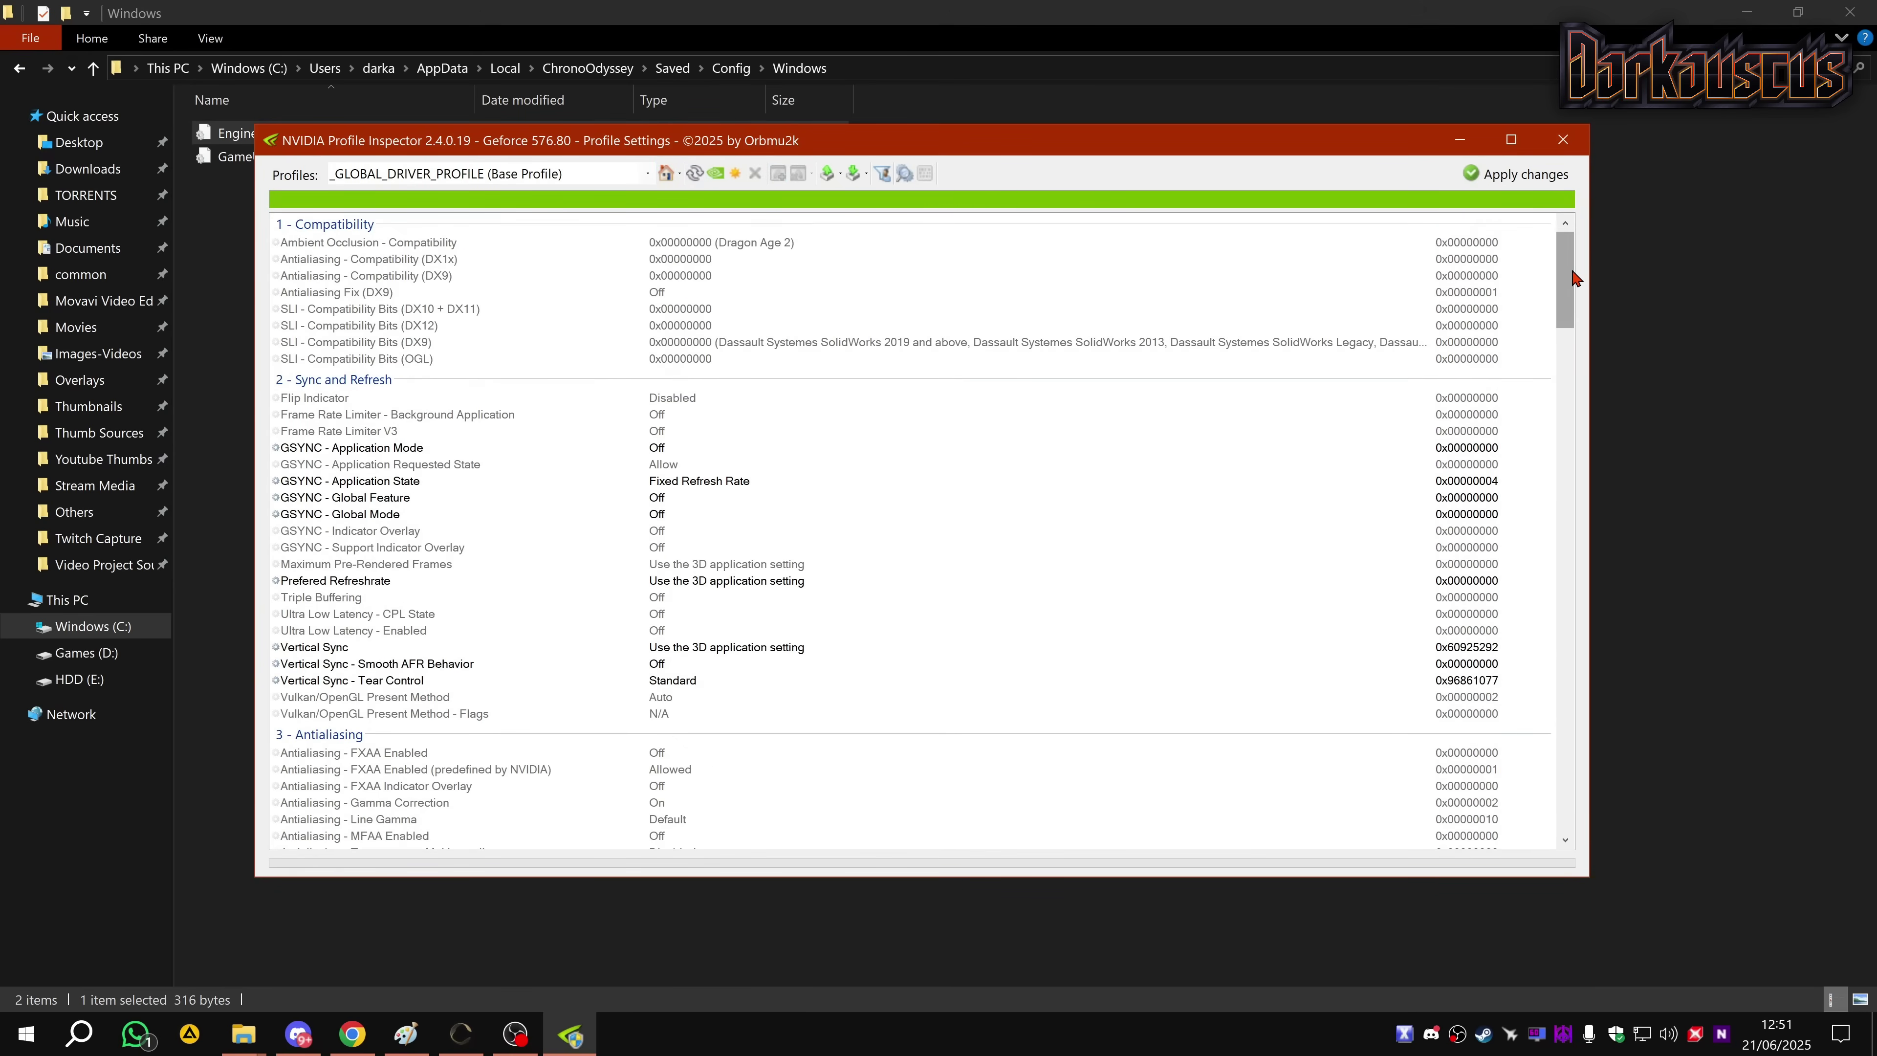
drag(1573, 277, 1570, 413)
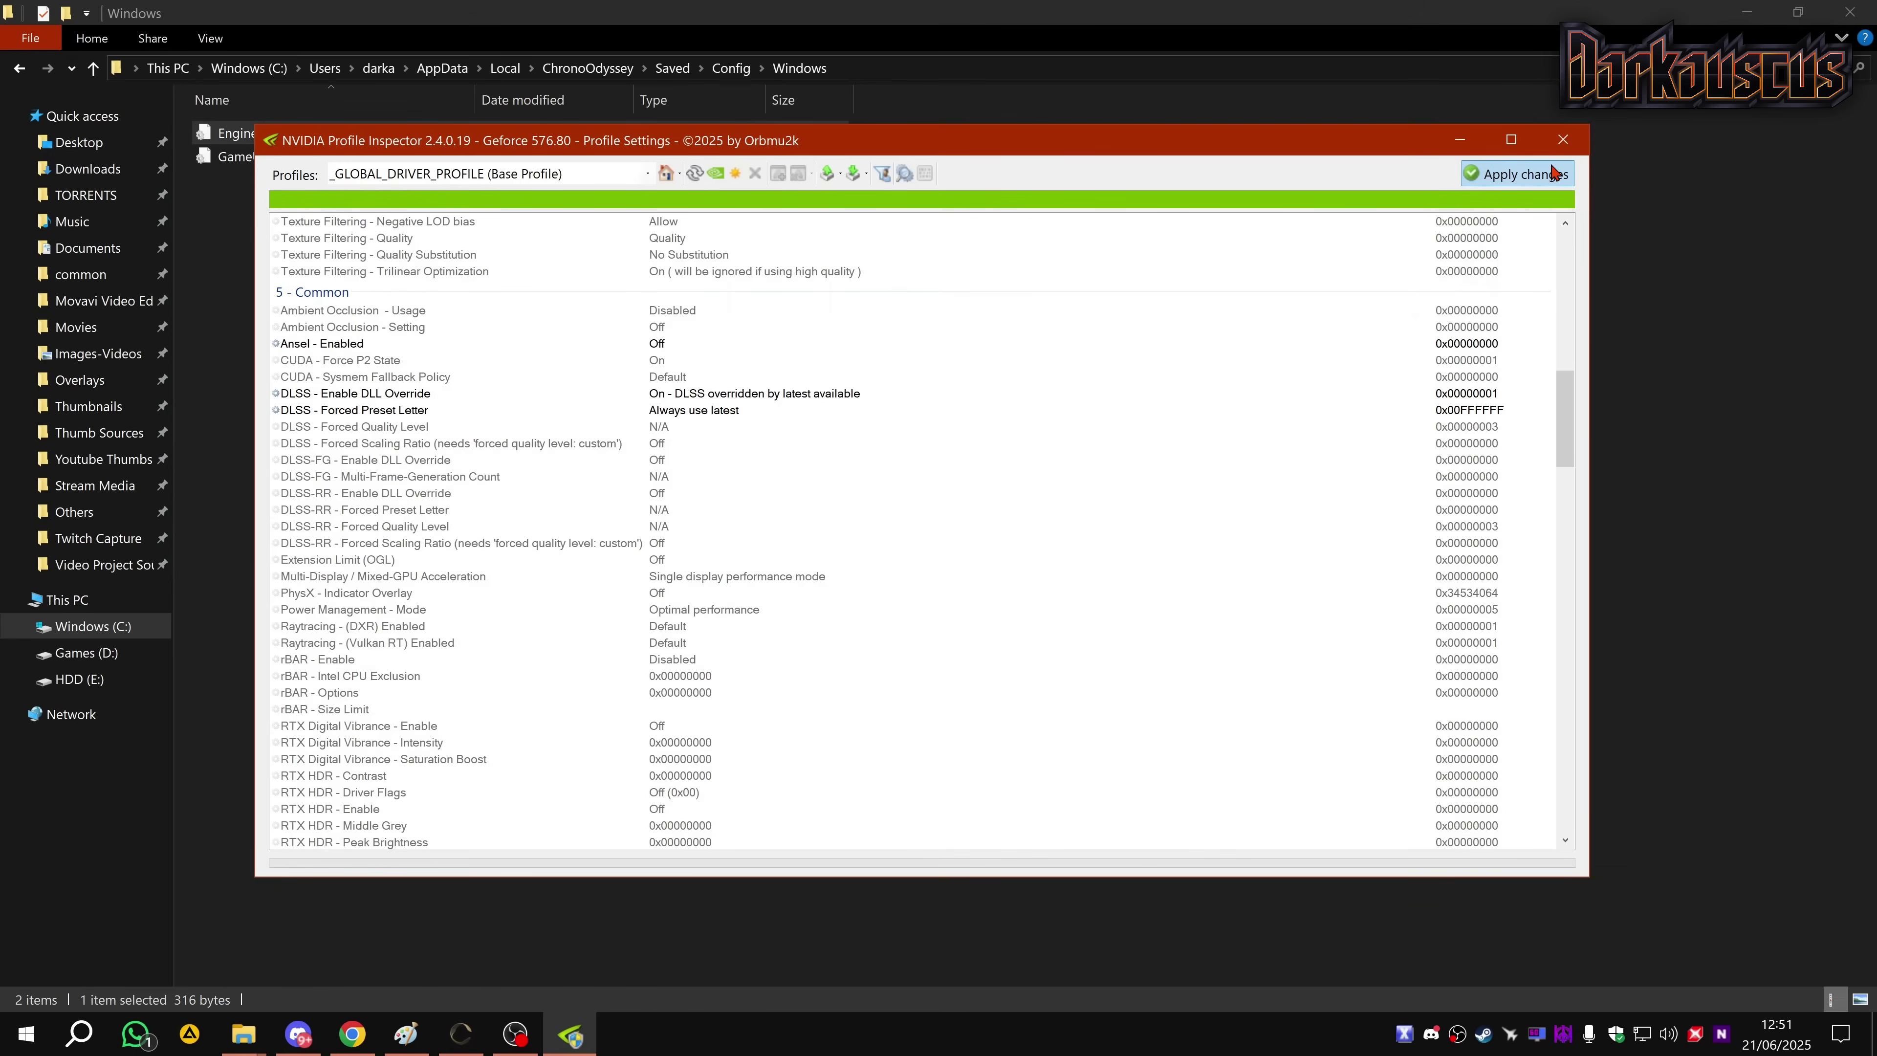
click(1522, 173)
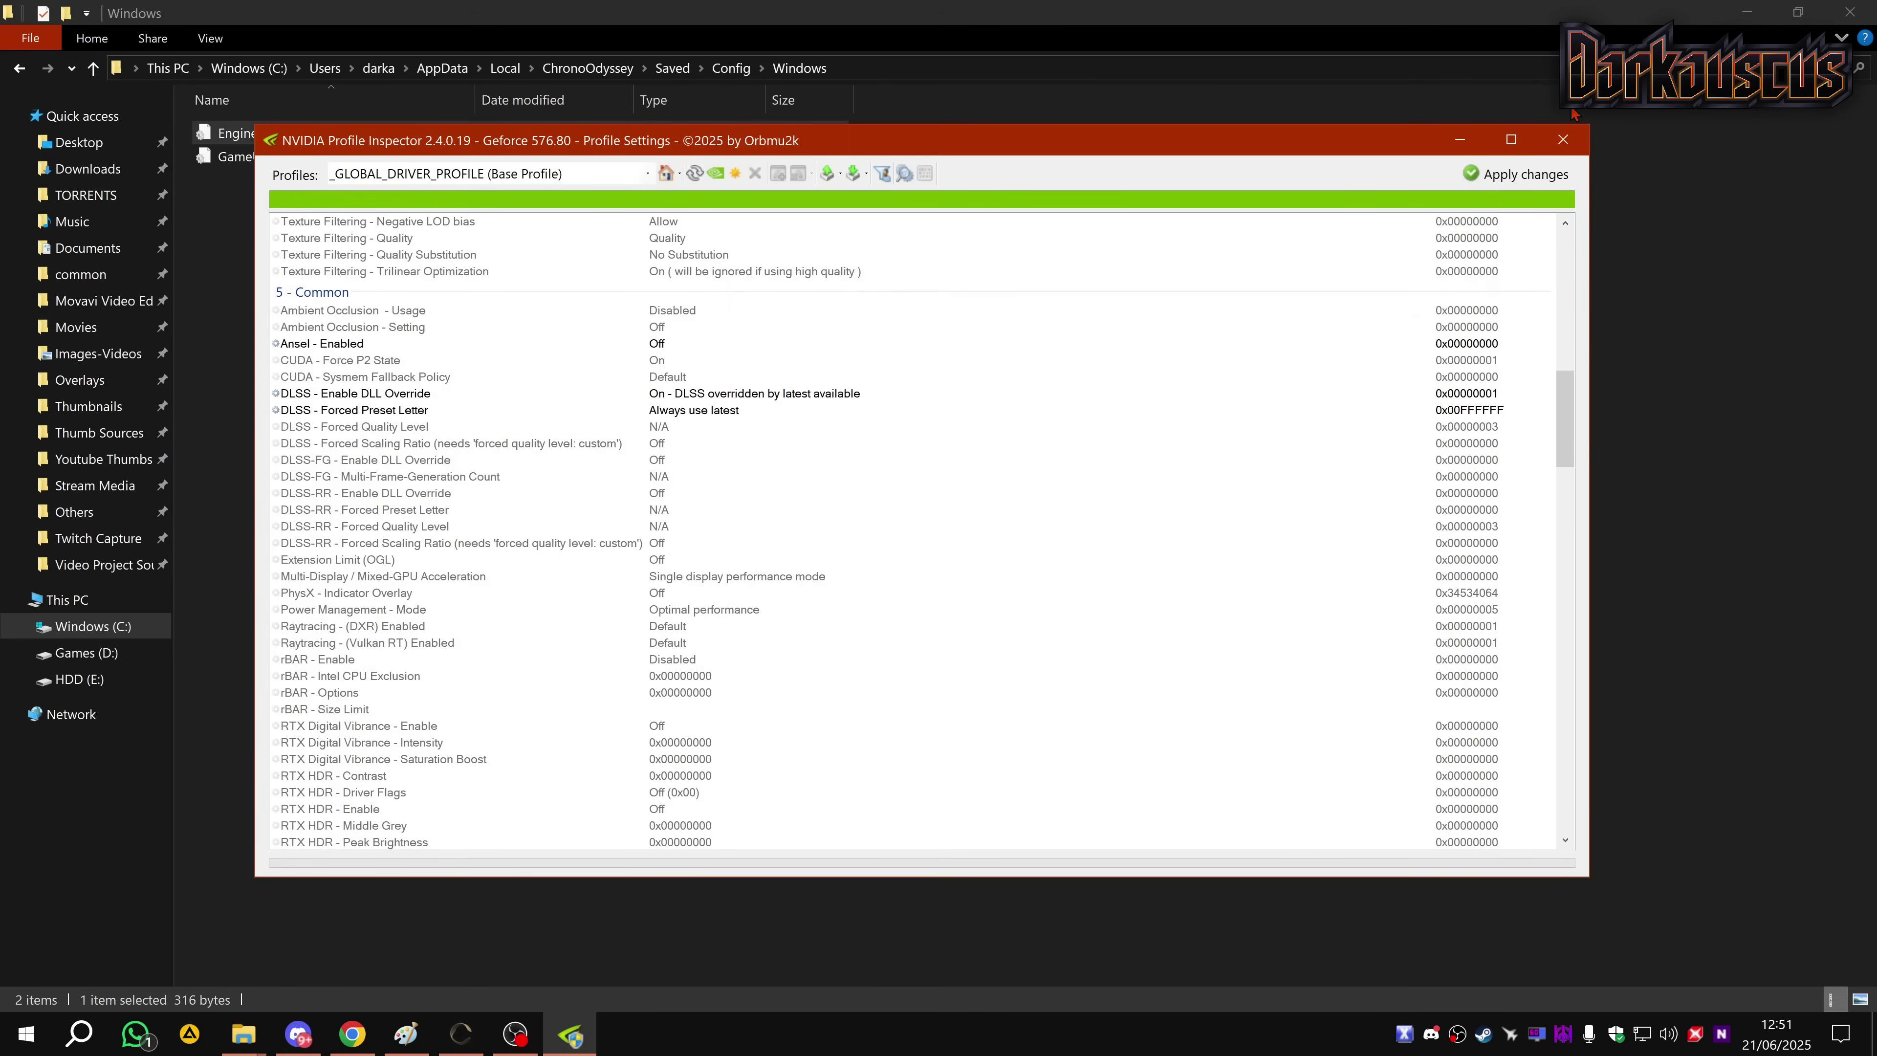
click(1563, 140)
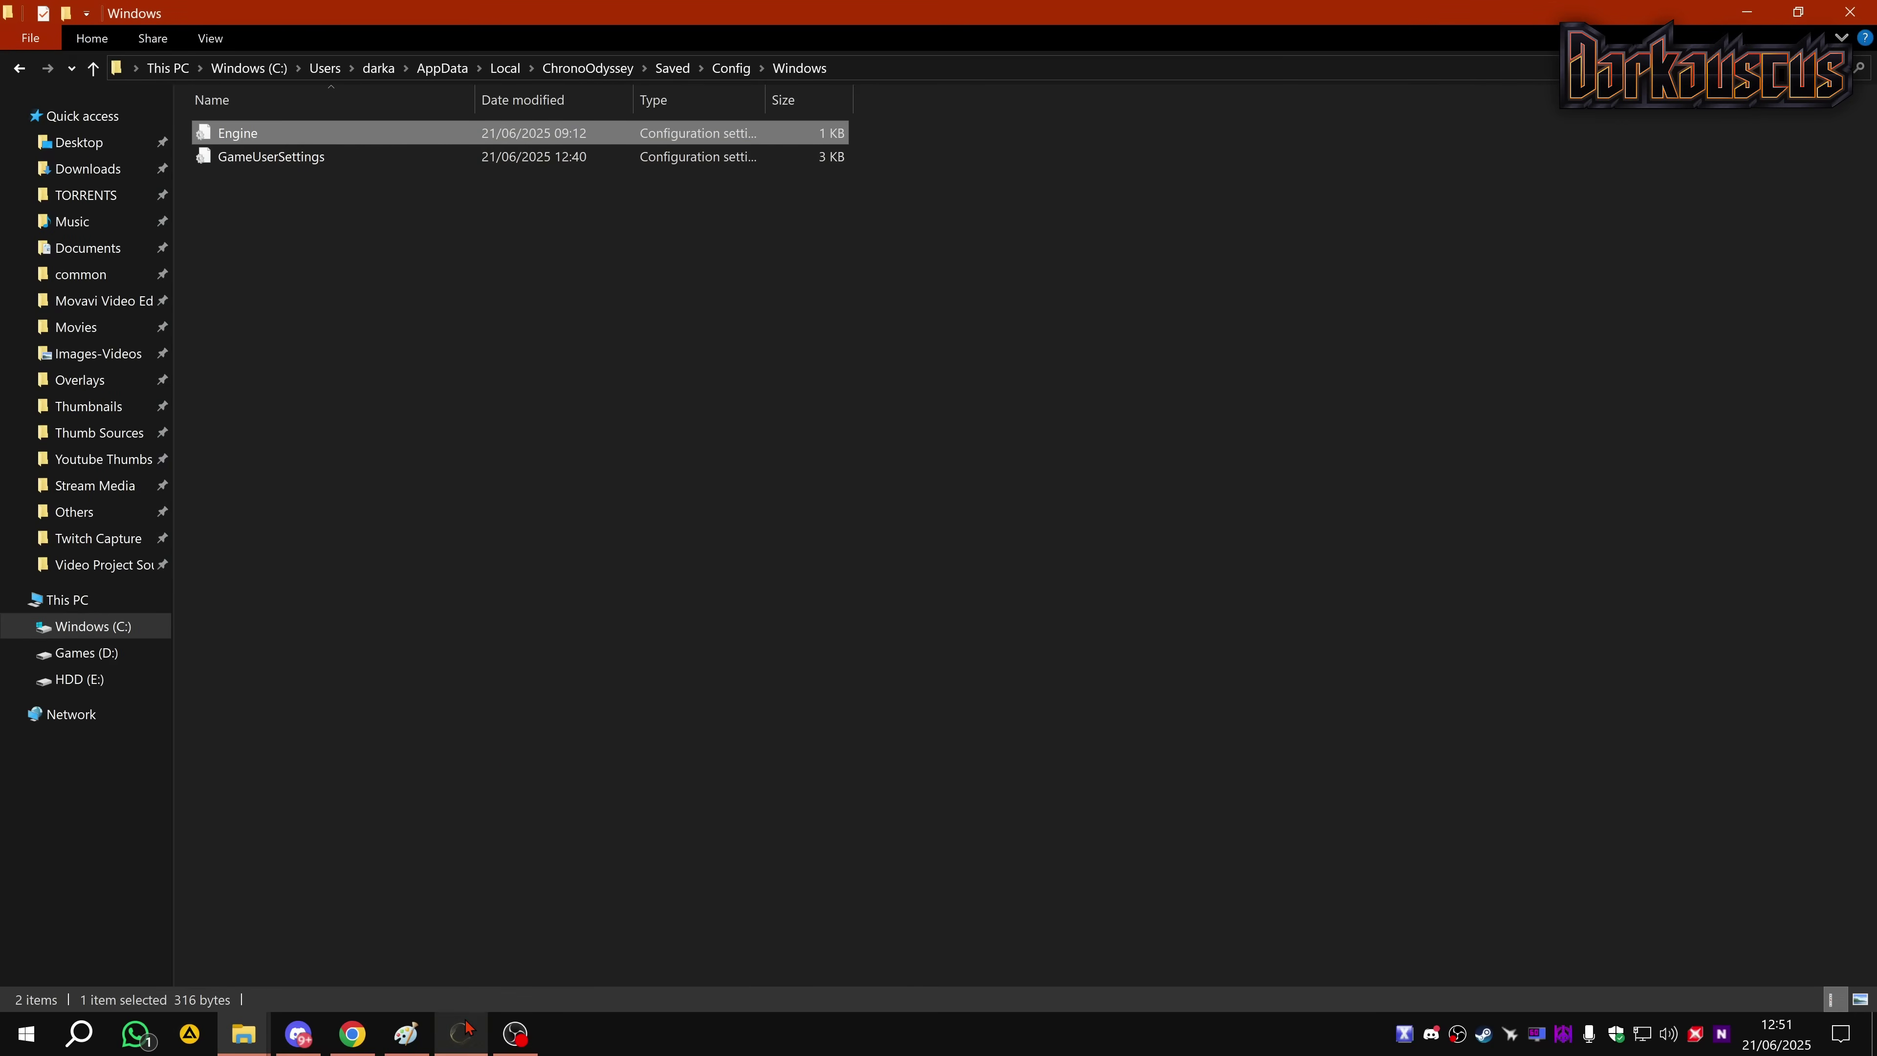
Return to Chrono Odyssey and run the character around the village to examine image quality and frame rate
click(414, 1035)
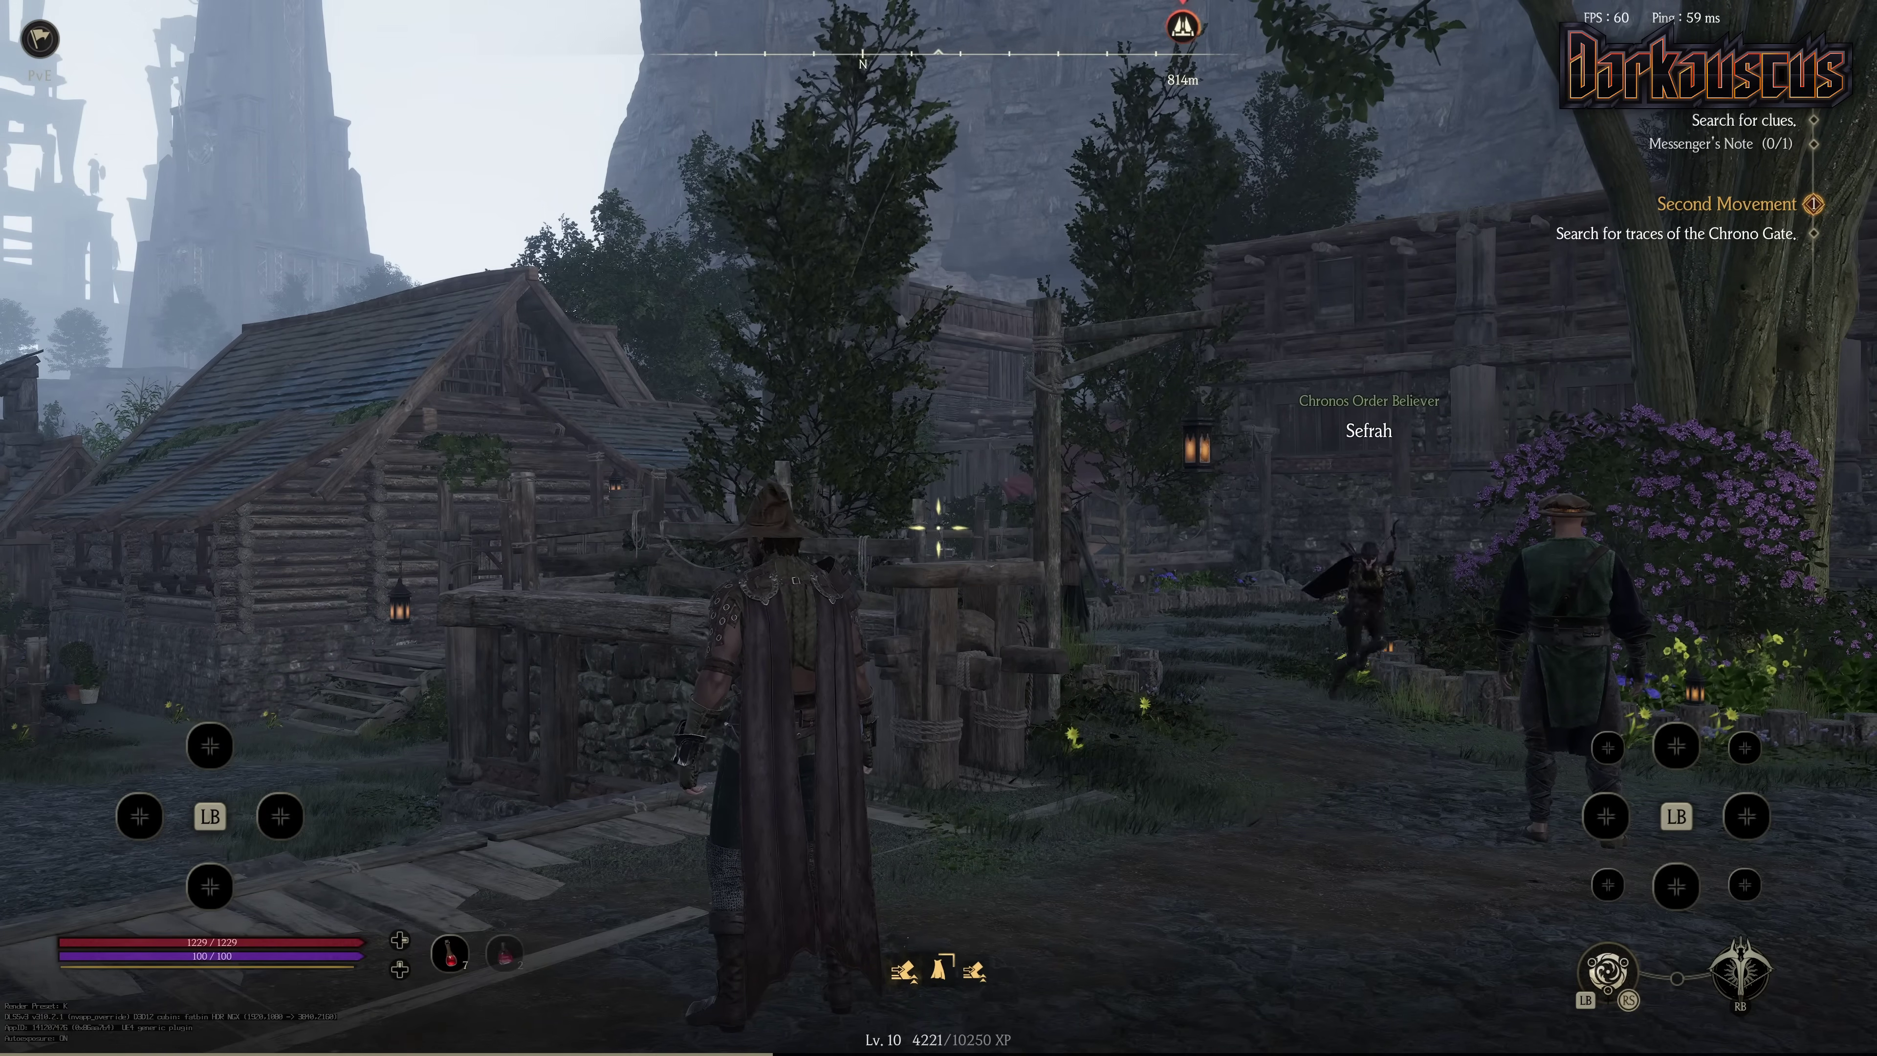
key(w)
key(w)
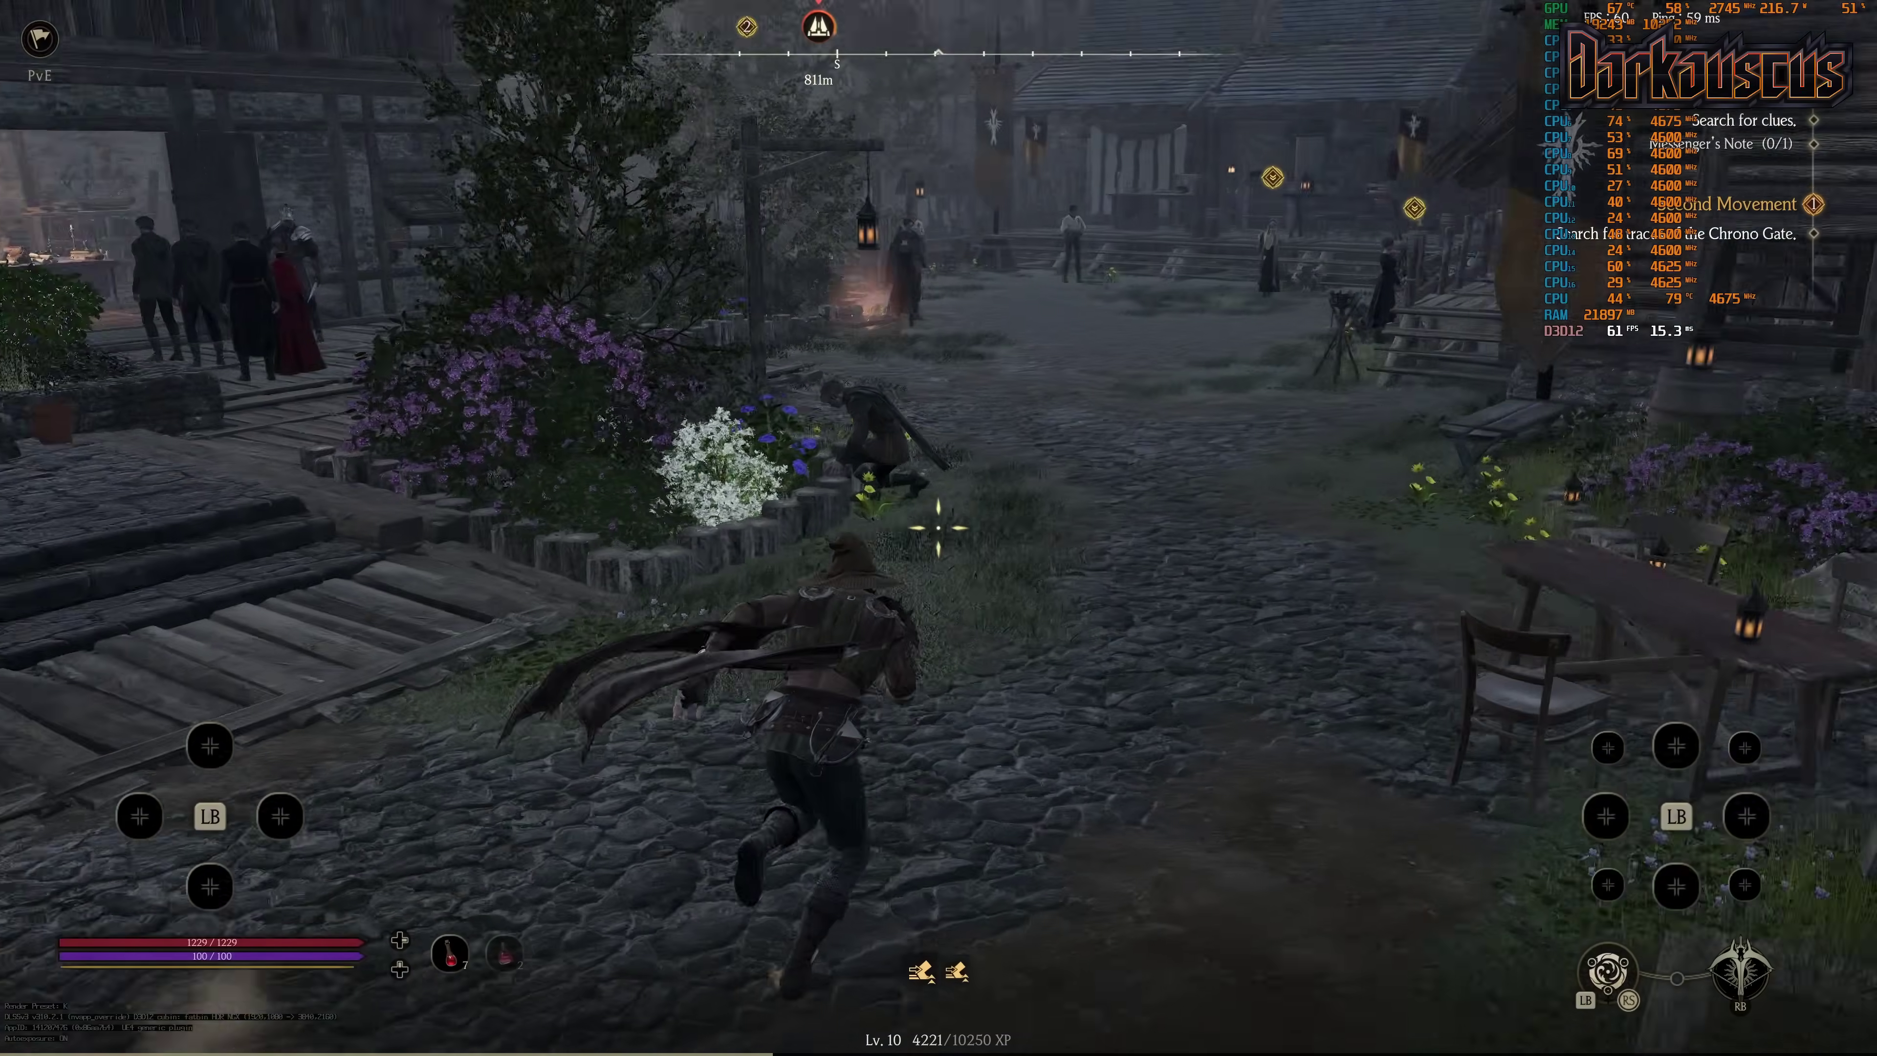
key(w)
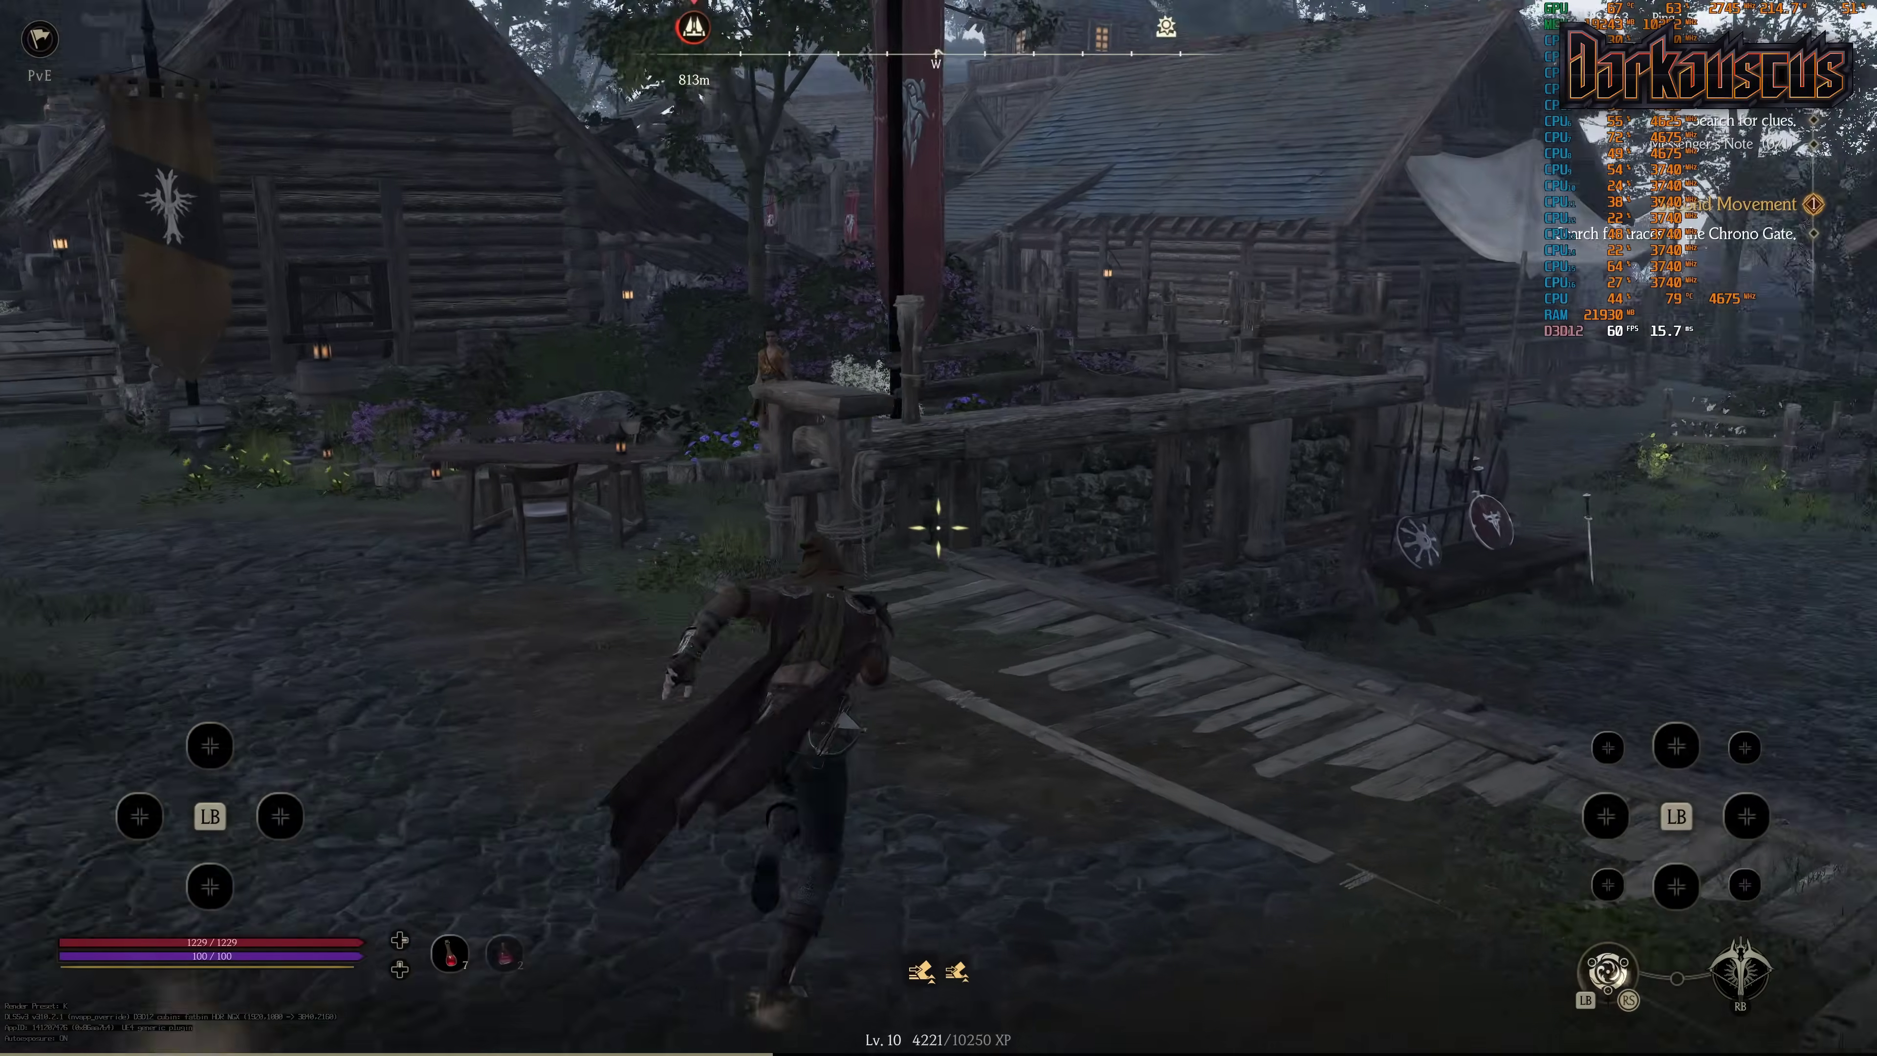
key(w)
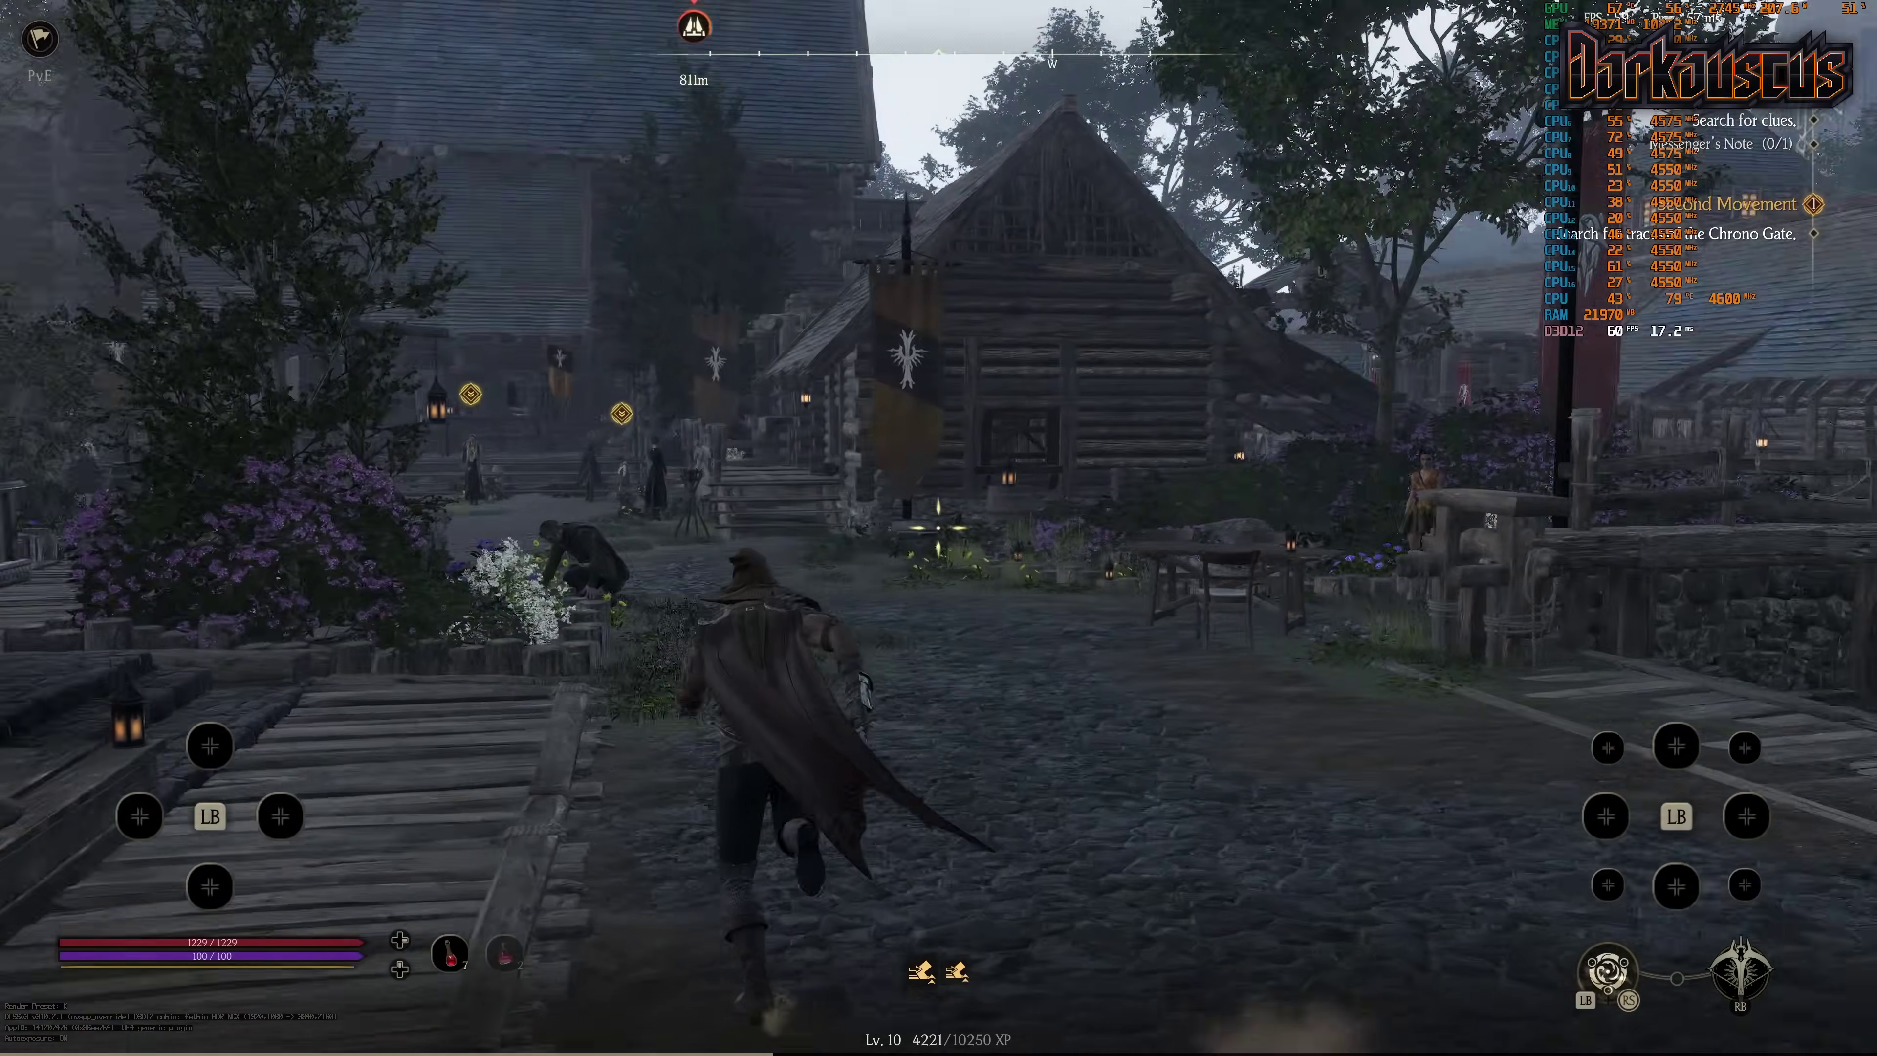
key(w)
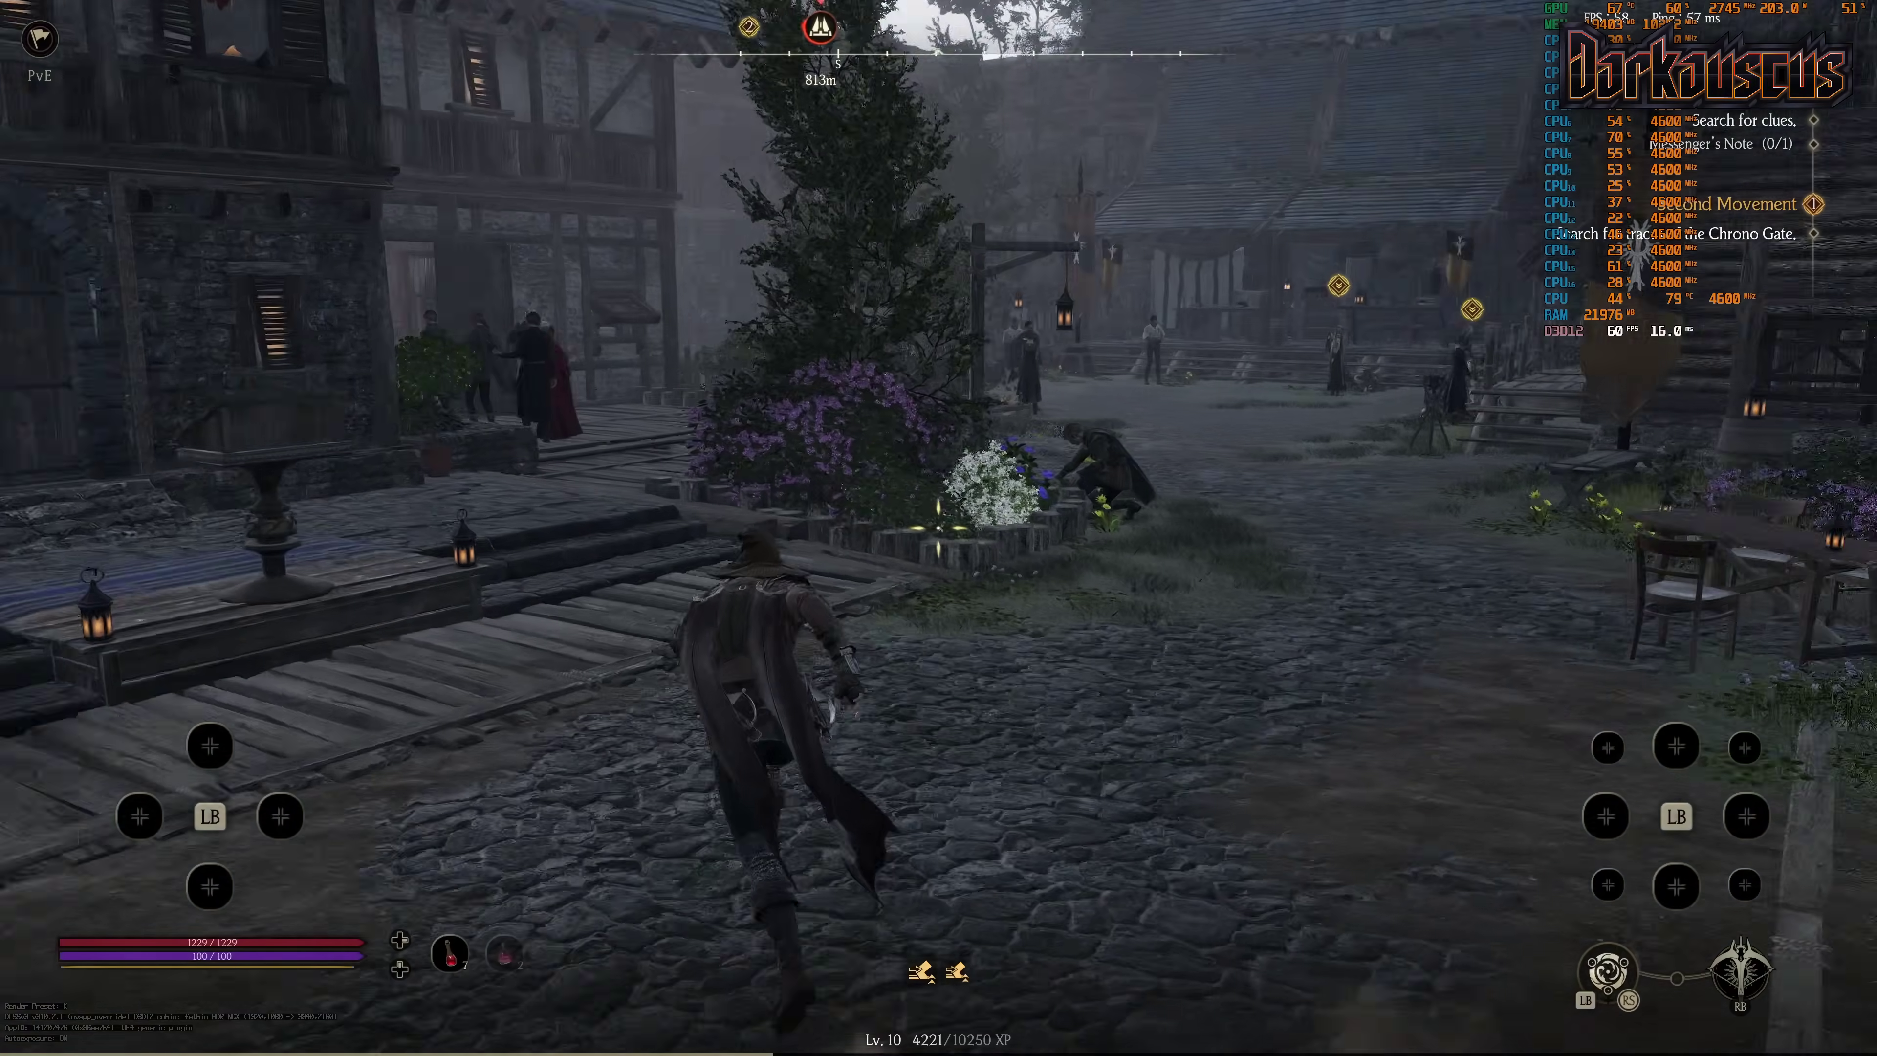